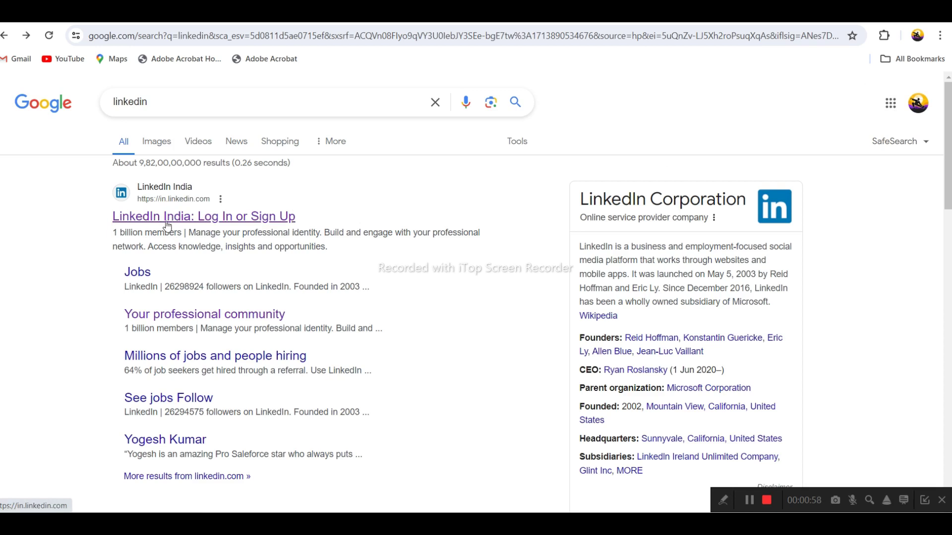
# Open LinkedIn home from the 'LinkedIn India: Log In or Sign Up' search result.
pyautogui.click(203, 220)
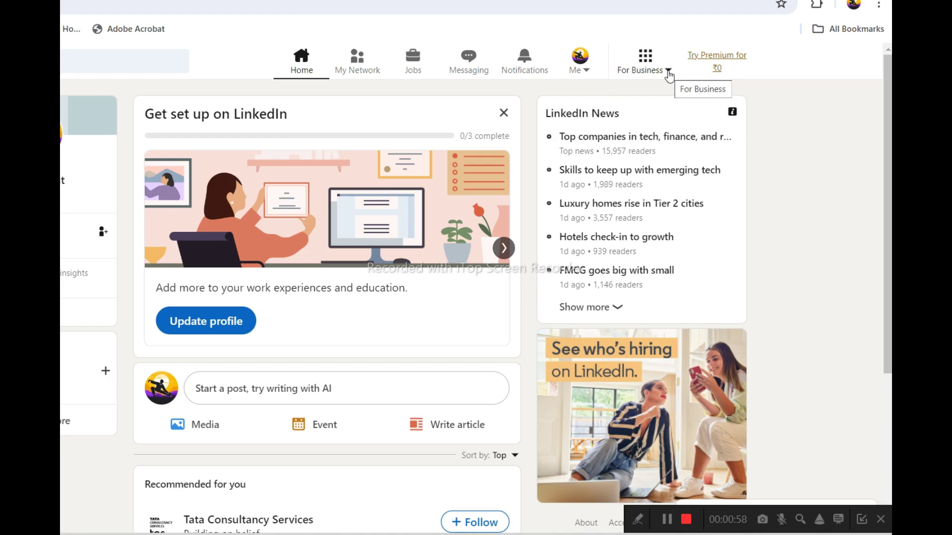
# Show the For Business panel and scroll its list down to Create a Company Page.
pyautogui.click(665, 68)
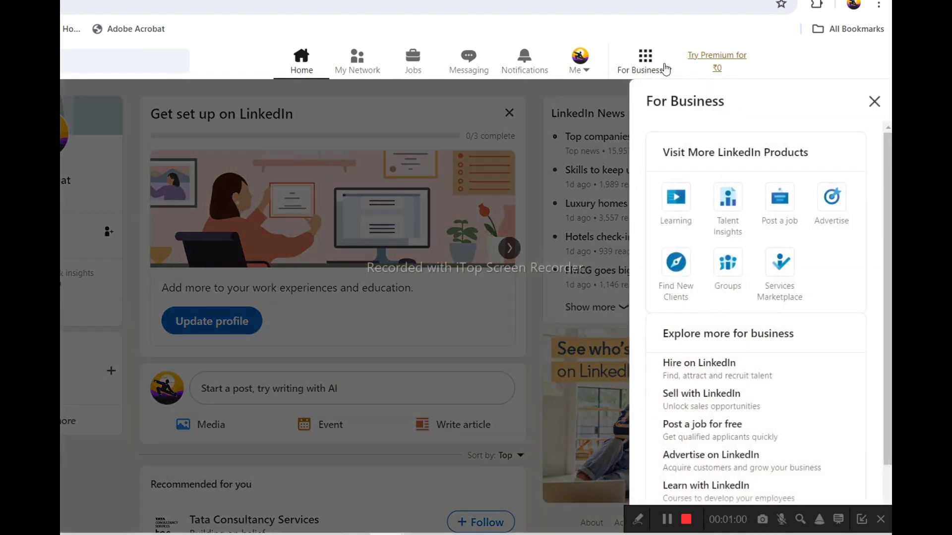
pyautogui.scroll(-3, 842, 324)
pyautogui.scroll(3, 740, 247)
pyautogui.scroll(-2, 838, 252)
pyautogui.scroll(2, 840, 252)
pyautogui.scroll(-1, 829, 234)
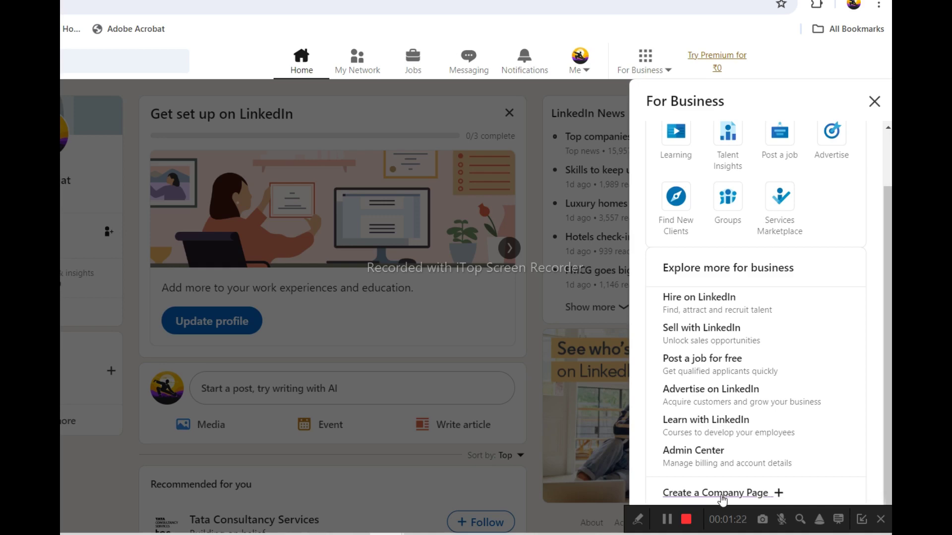
# Start creating a LinkedIn Page and look over the Company, Showcase and Educational institution types.
pyautogui.click(723, 494)
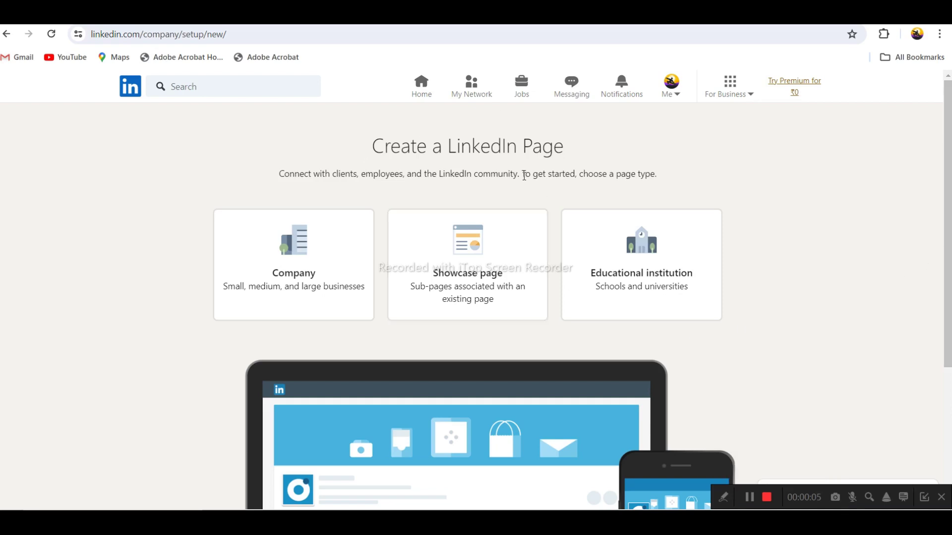
pyautogui.scroll(-1, 730, 186)
pyautogui.scroll(1, 734, 187)
pyautogui.scroll(-1, 730, 186)
pyautogui.scroll(1, 729, 187)
pyautogui.scroll(-2, 490, 165)
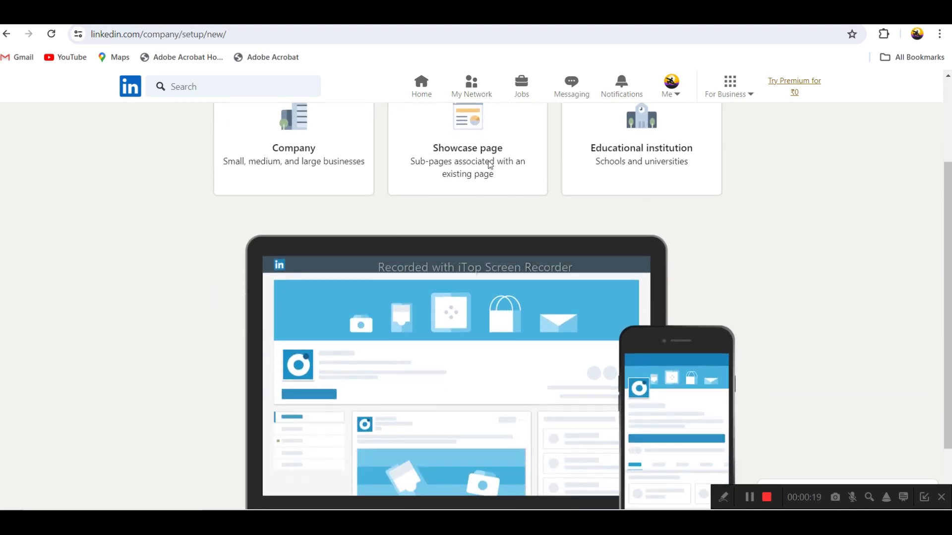
pyautogui.scroll(2, 490, 165)
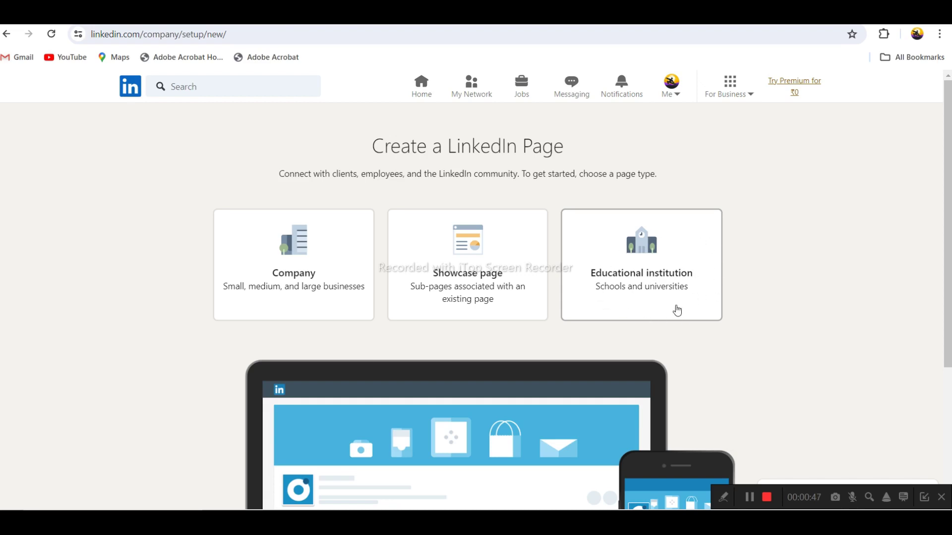
pyautogui.scroll(-1, 667, 274)
pyautogui.scroll(-4, 668, 271)
pyautogui.scroll(5, 668, 270)
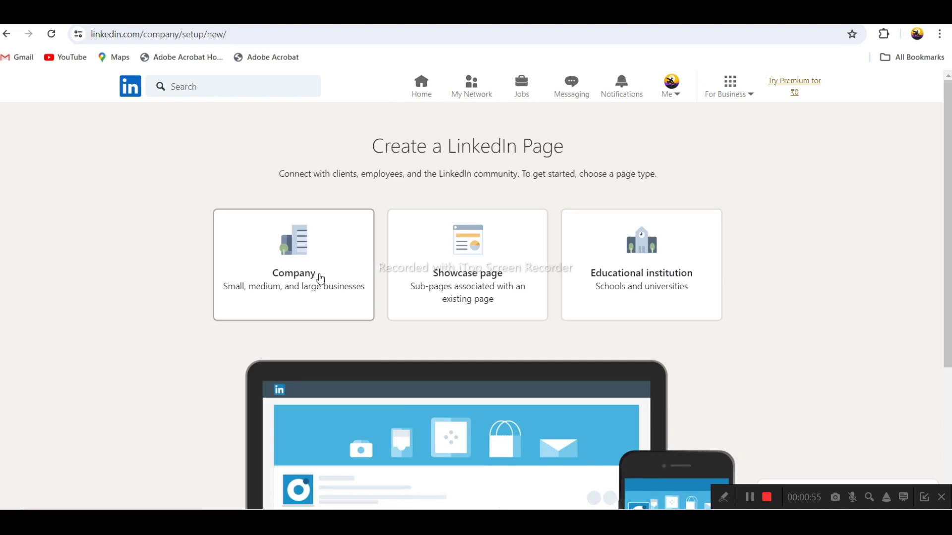
# Choose the Educational institution page type and scroll through its setup form.
pyautogui.click(672, 278)
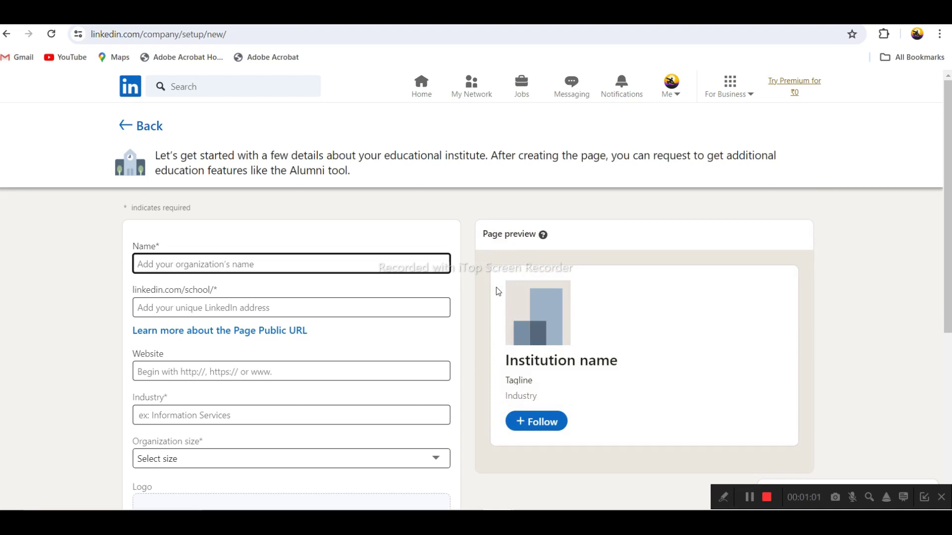
pyautogui.scroll(-5, 498, 291)
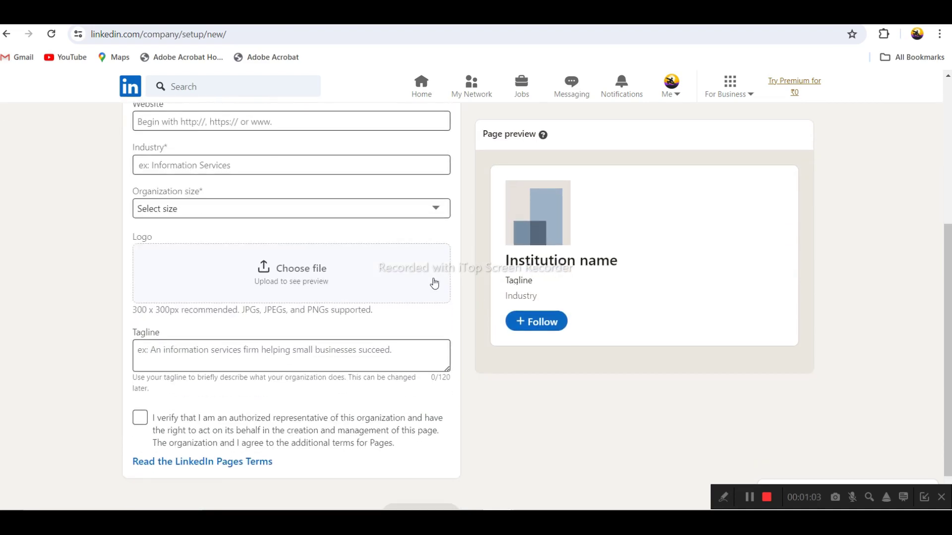
pyautogui.scroll(5, 435, 283)
pyautogui.scroll(-6, 435, 284)
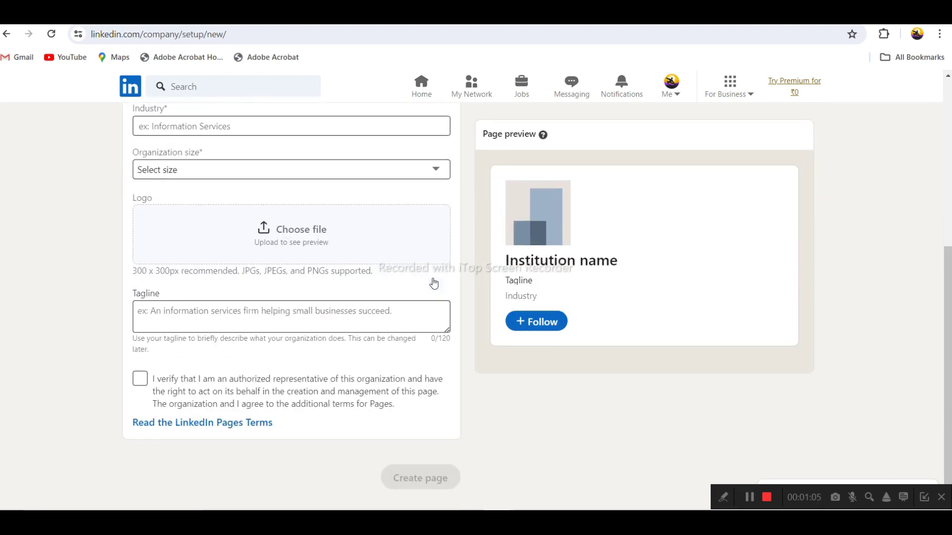
pyautogui.scroll(6, 432, 281)
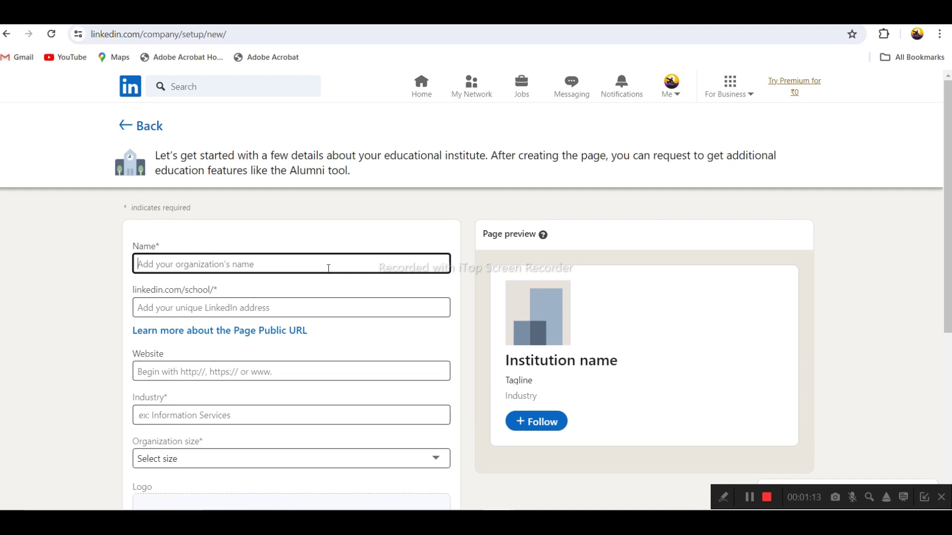
pyautogui.scroll(-3, 282, 404)
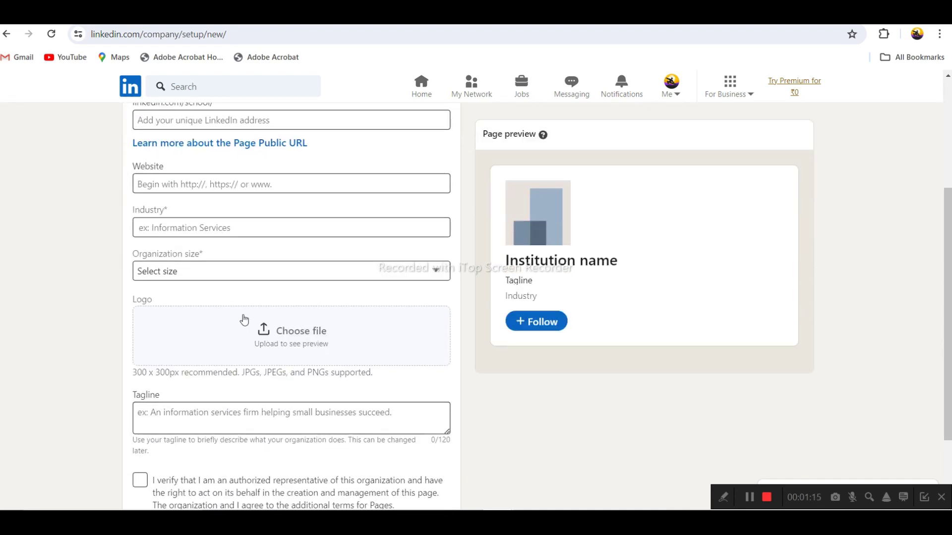
pyautogui.scroll(3, 247, 320)
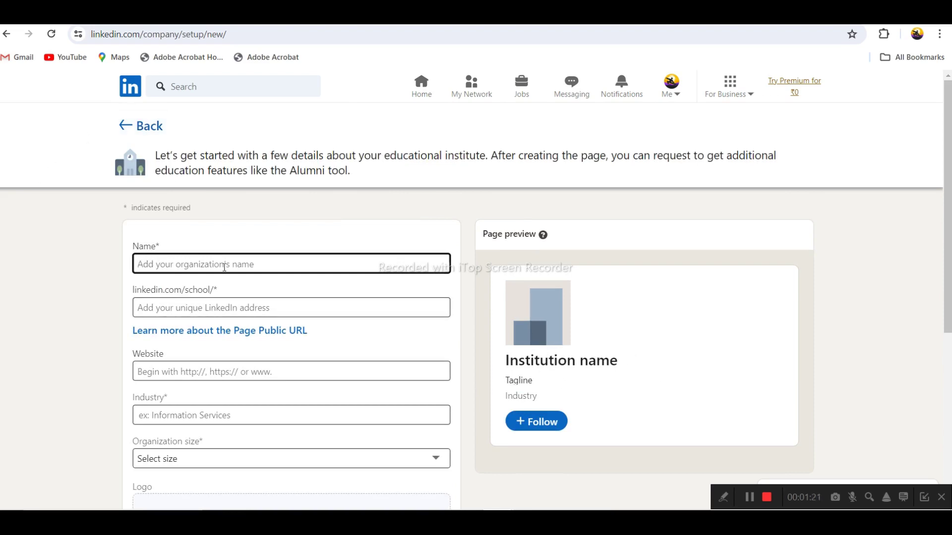
pyautogui.scroll(-1, 216, 292)
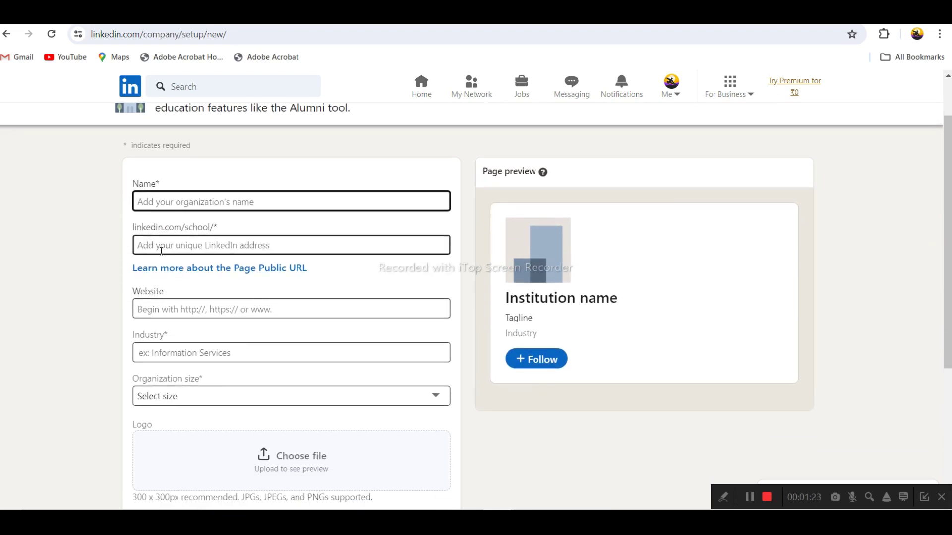
pyautogui.scroll(-2, 266, 248)
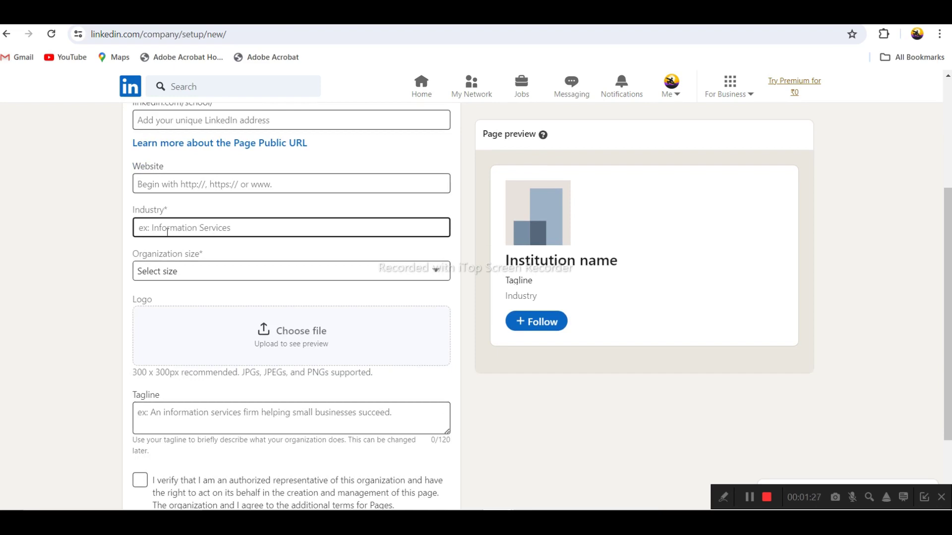
pyautogui.scroll(-1, 317, 238)
# Check the Organization size options without choosing one, then return to the page types.
pyautogui.click(331, 212)
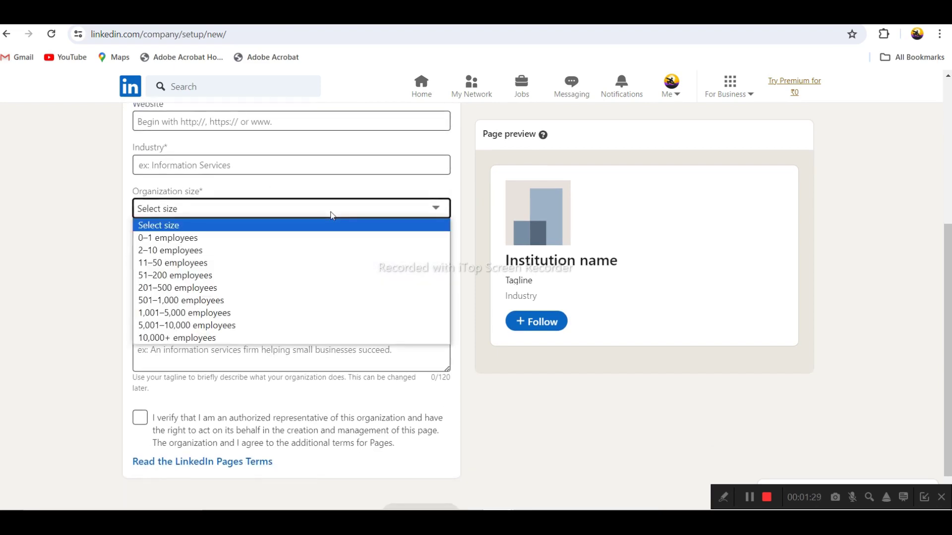
pyautogui.click(331, 214)
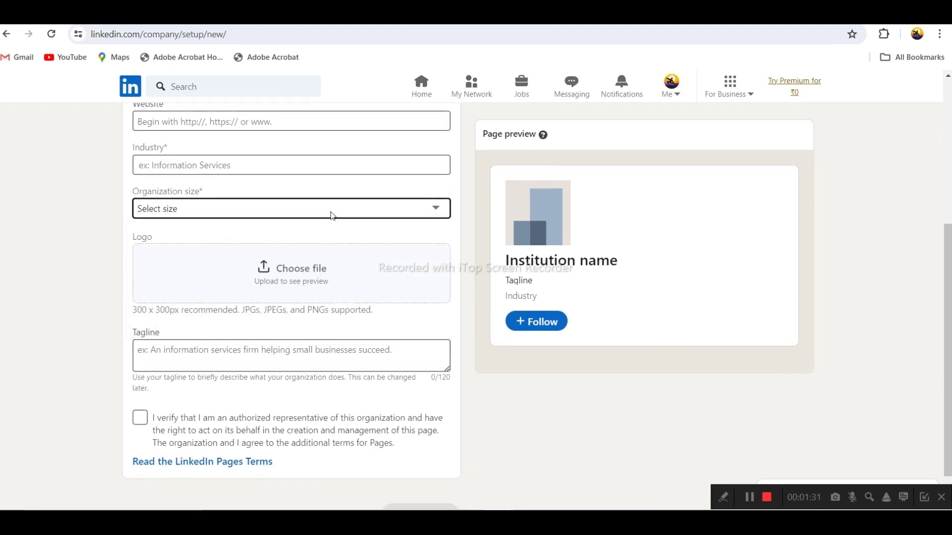
pyautogui.scroll(-1, 291, 238)
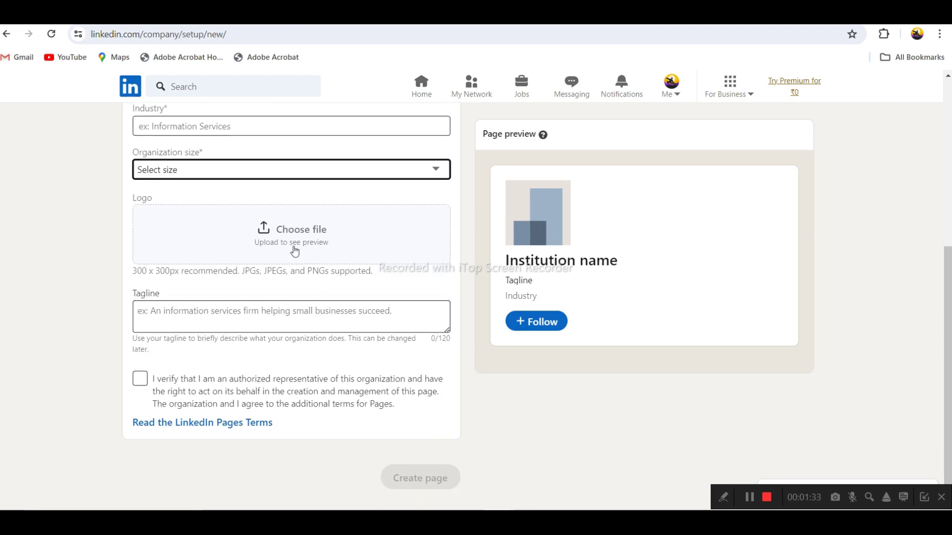
pyautogui.scroll(5, 342, 322)
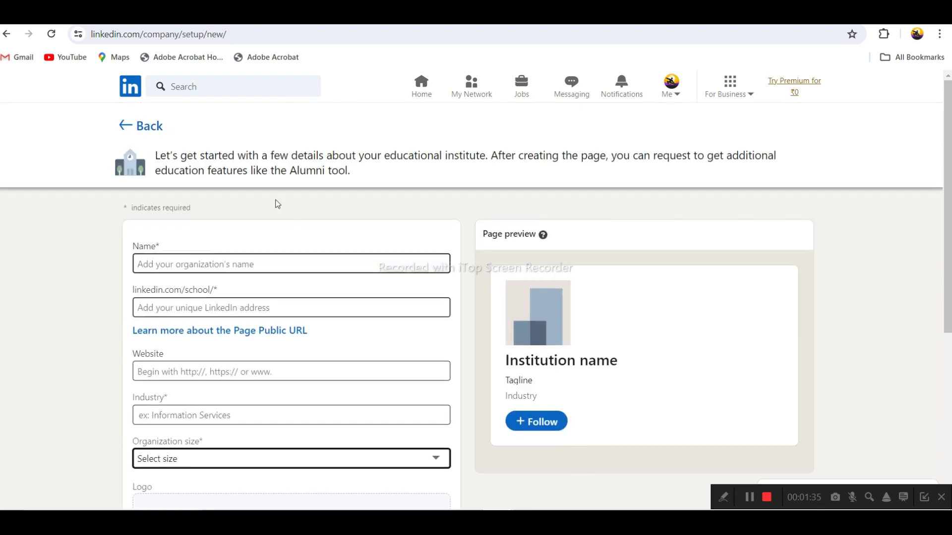
pyautogui.click(142, 126)
pyautogui.click(302, 254)
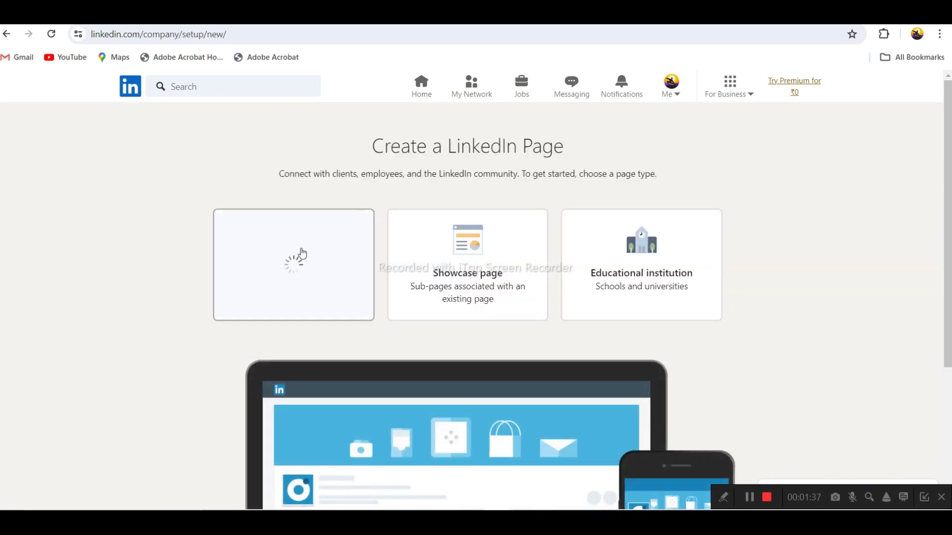
pyautogui.scroll(-2, 396, 256)
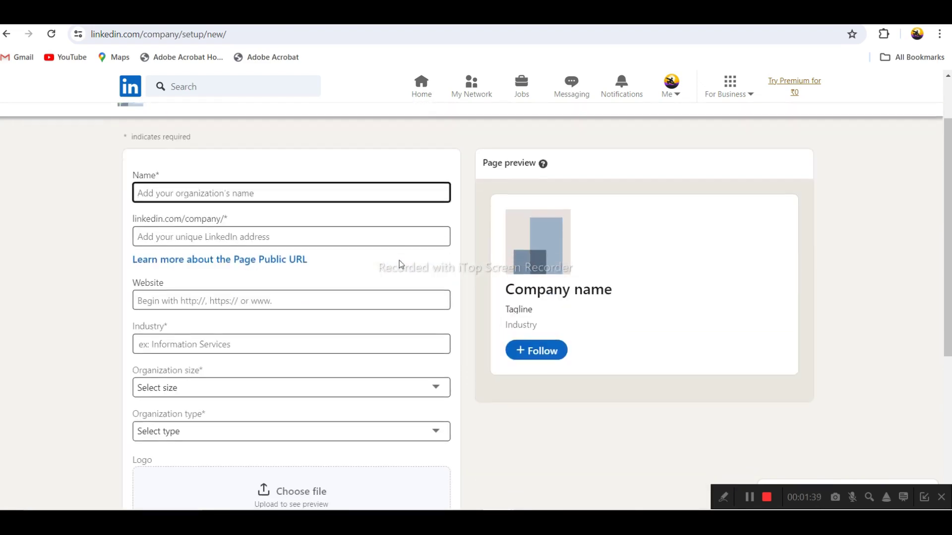
pyautogui.scroll(-5, 399, 261)
pyautogui.scroll(6, 415, 266)
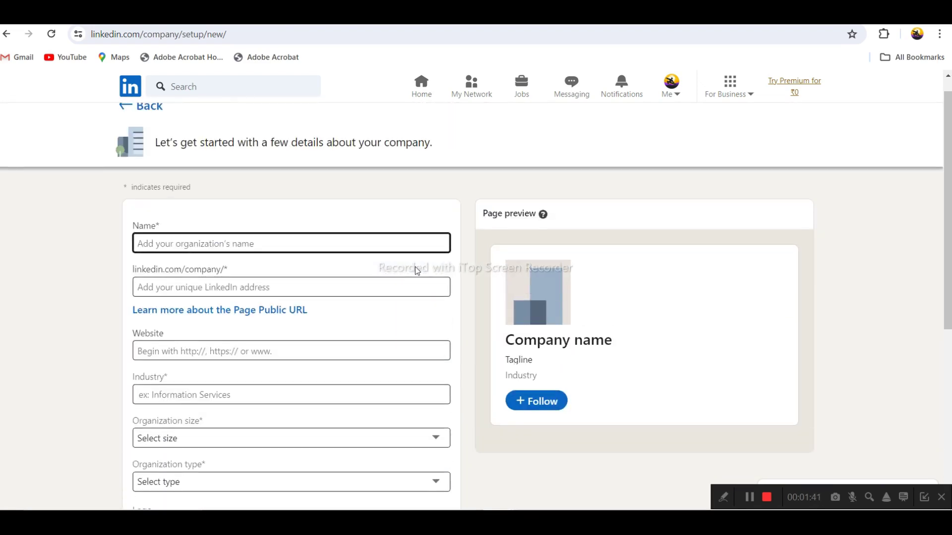
pyautogui.scroll(1, 415, 267)
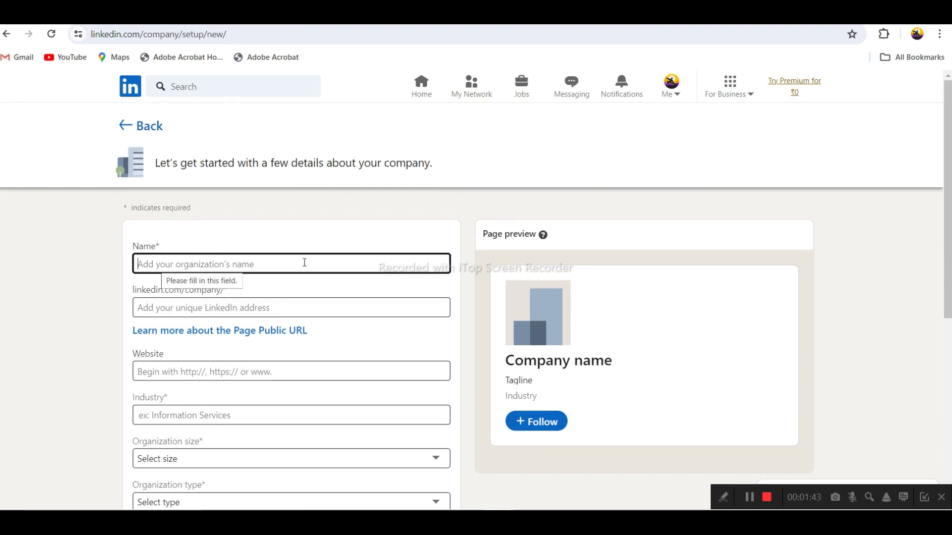
pyautogui.scroll(-2, 233, 344)
pyautogui.click(221, 253)
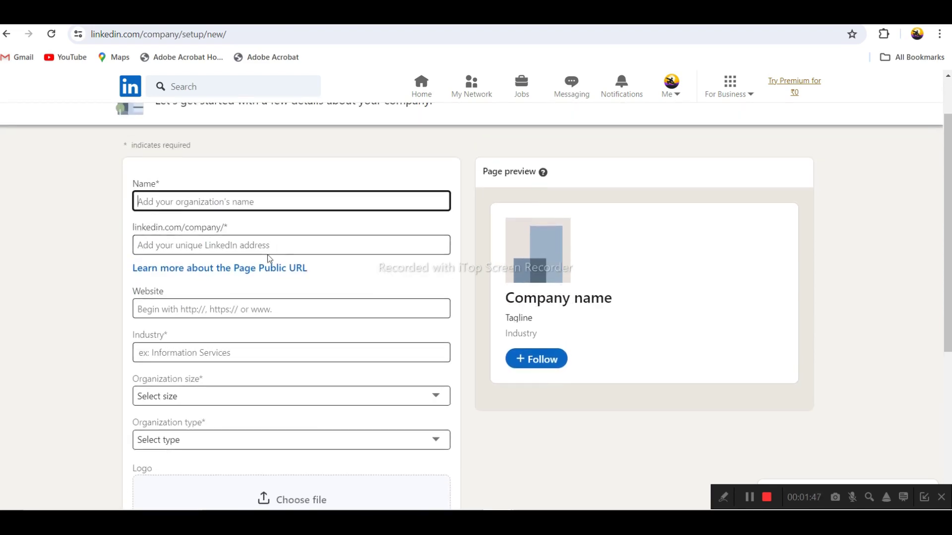
pyautogui.scroll(-1, 285, 255)
pyautogui.scroll(-1, 284, 261)
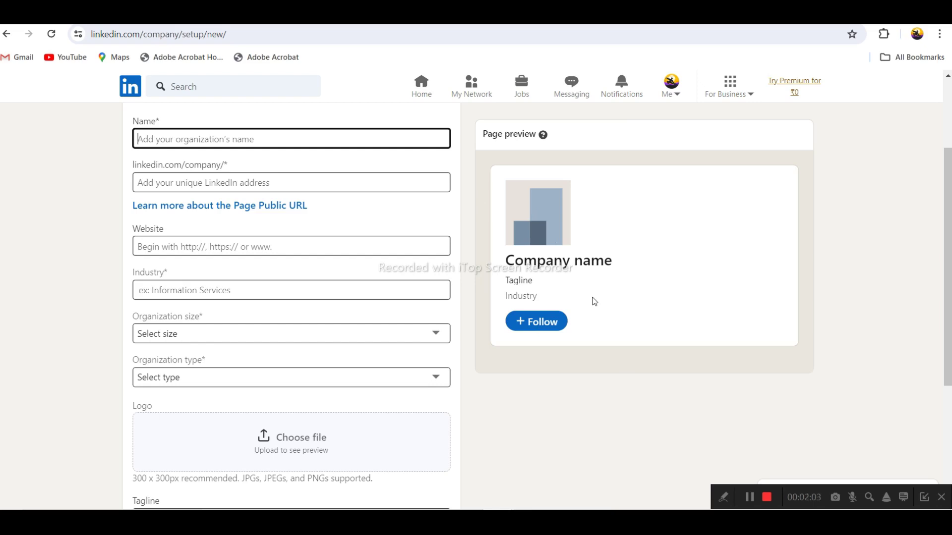
pyautogui.scroll(3, 571, 309)
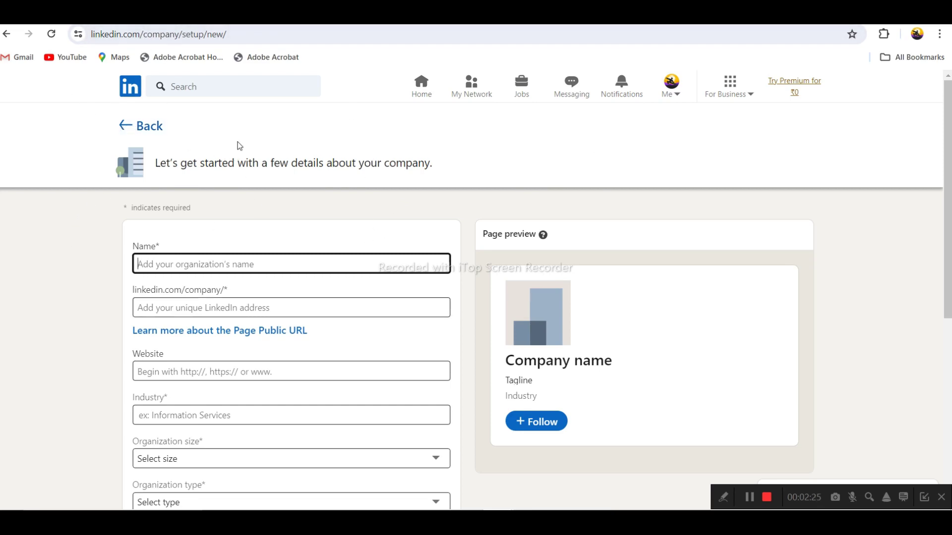
pyautogui.scroll(-2, 471, 159)
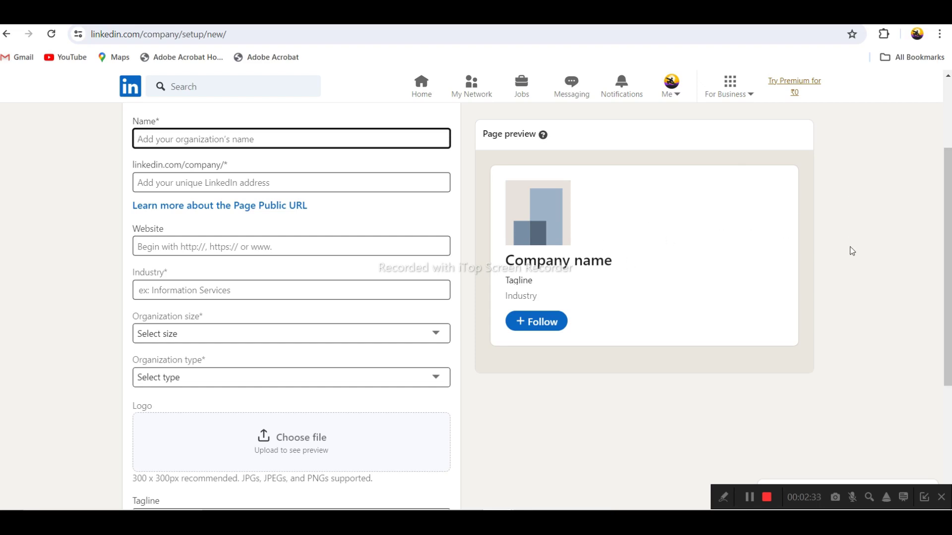
pyautogui.scroll(3, 850, 248)
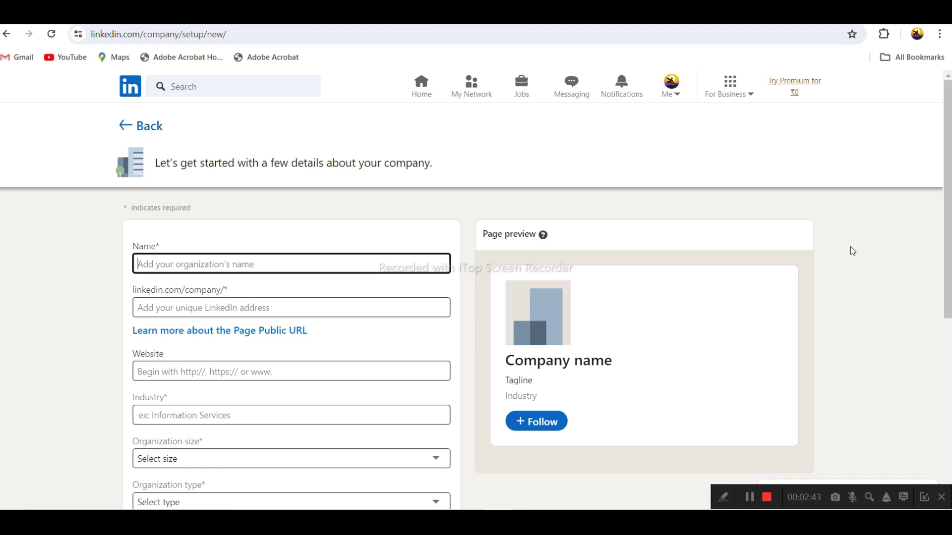
# Try the Showcase page setup and look over its form.
pyautogui.click(148, 127)
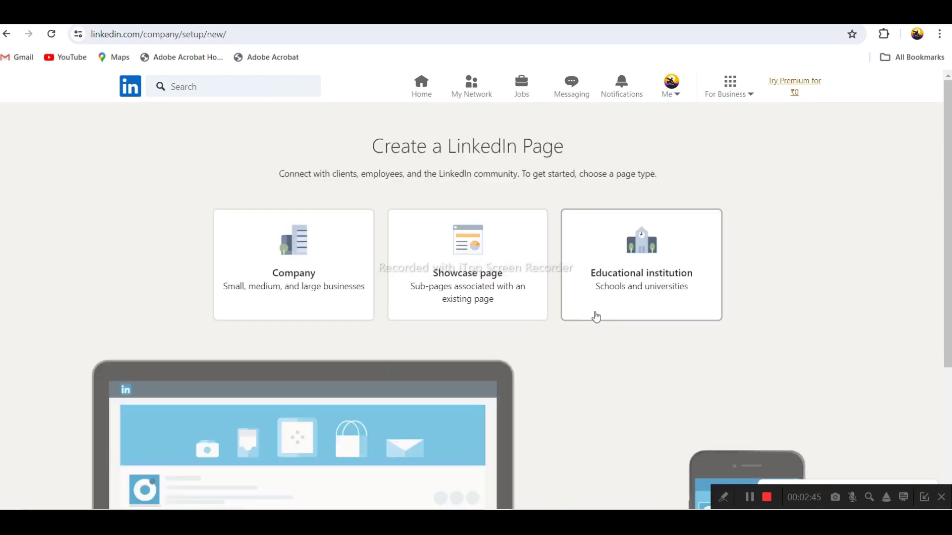
pyautogui.click(489, 245)
pyautogui.scroll(-6, 630, 271)
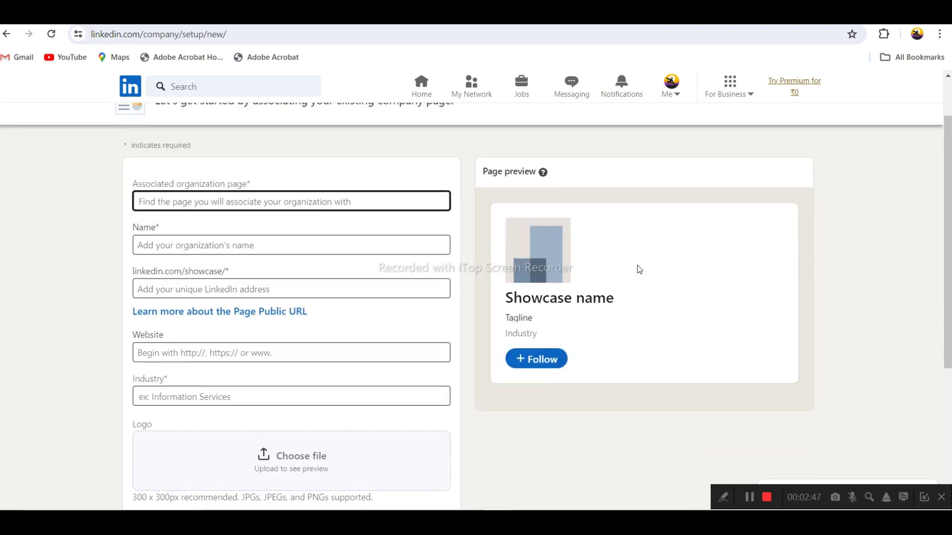
pyautogui.scroll(10, 639, 270)
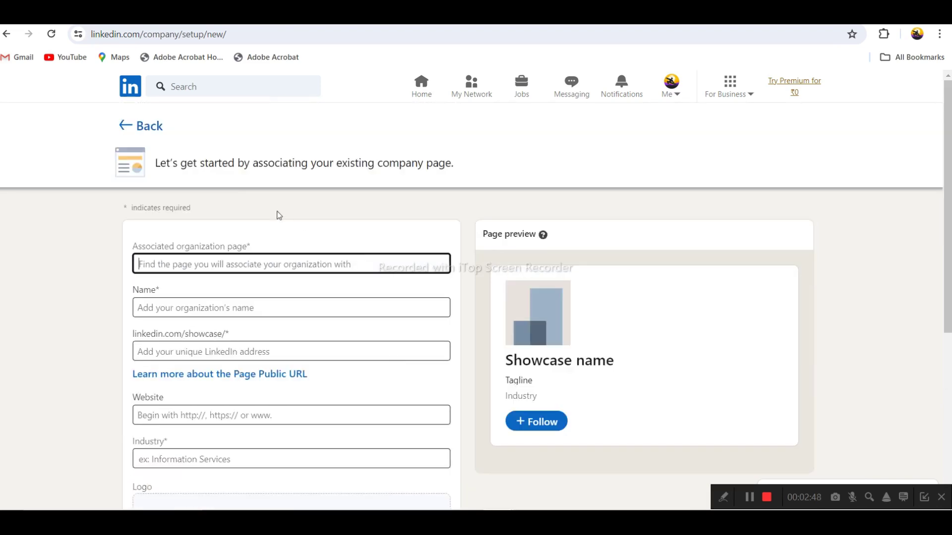
# Choose a Company page and name it 'TechnoCrip Education', giving URL technocrip-education.
pyautogui.click(157, 126)
pyautogui.click(420, 260)
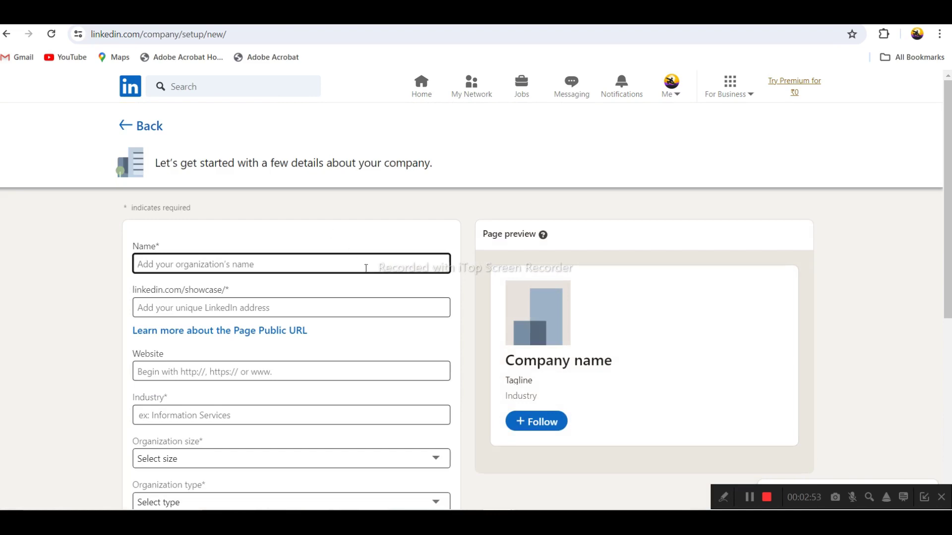
pyautogui.write('Techno')
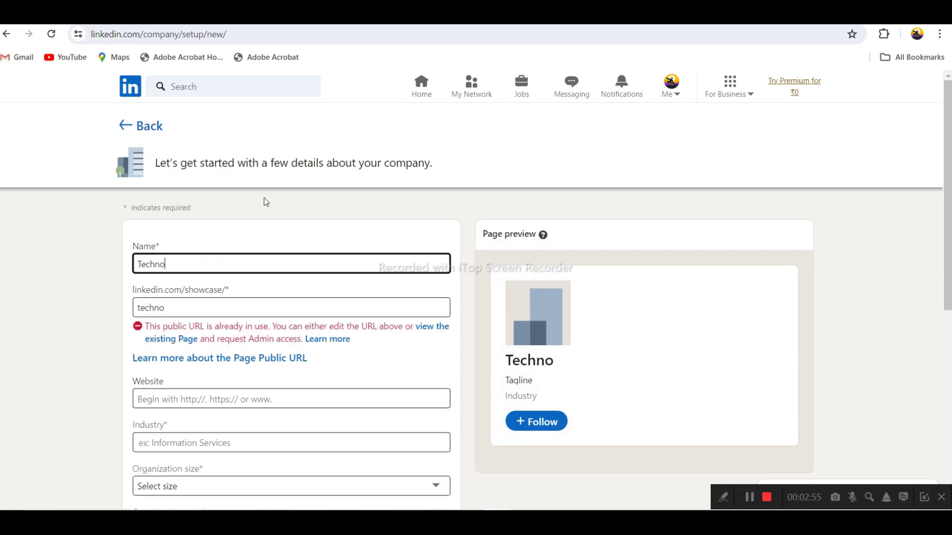
pyautogui.write('Crip')
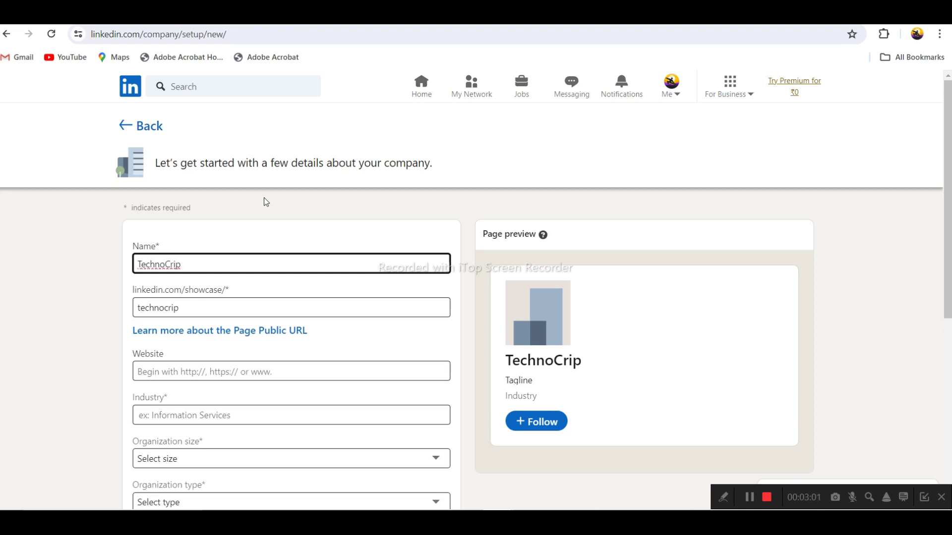
pyautogui.write(' Education')
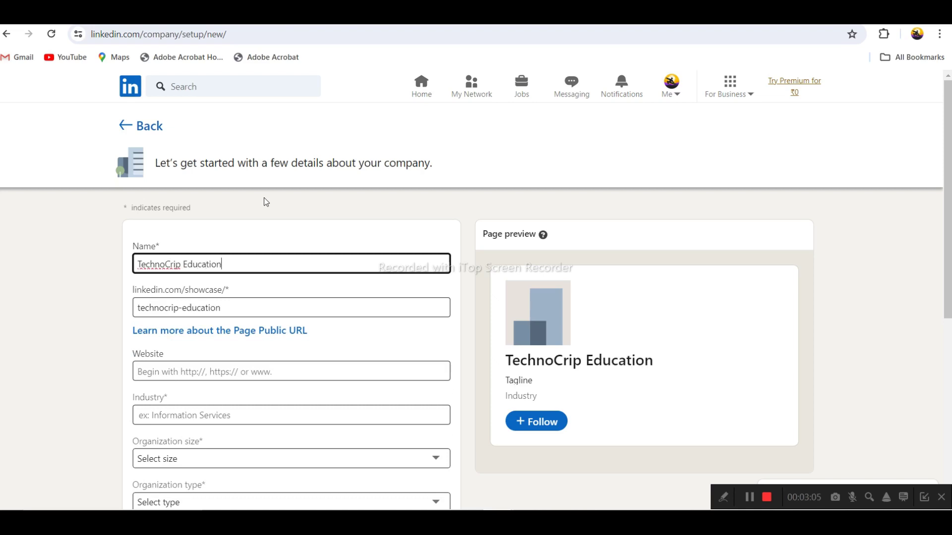
pyautogui.scroll(-1, 263, 206)
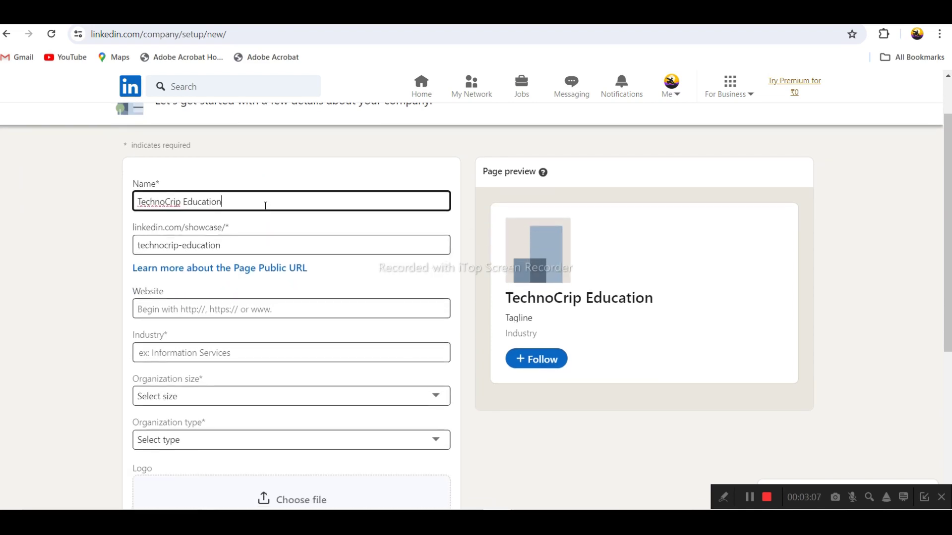
# Paste the technocrip YouTube channel address into the page's Website field.
pyautogui.click(225, 309)
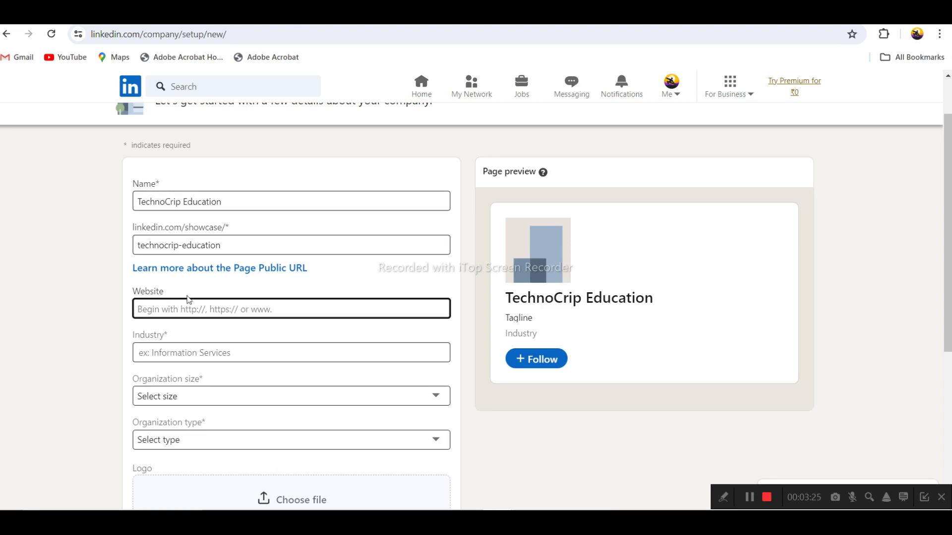
pyautogui.scroll(1, 219, 332)
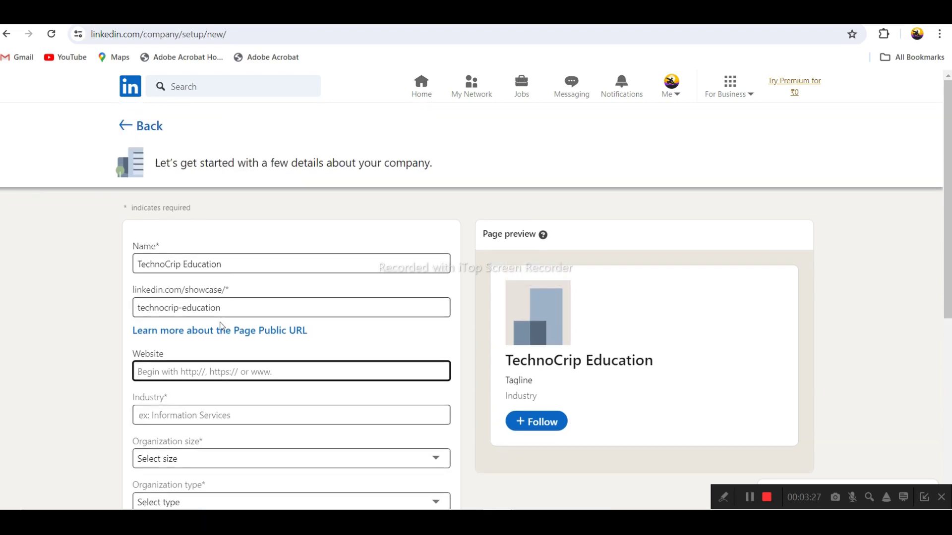
pyautogui.scroll(-1, 217, 366)
pyautogui.scroll(-1, 216, 366)
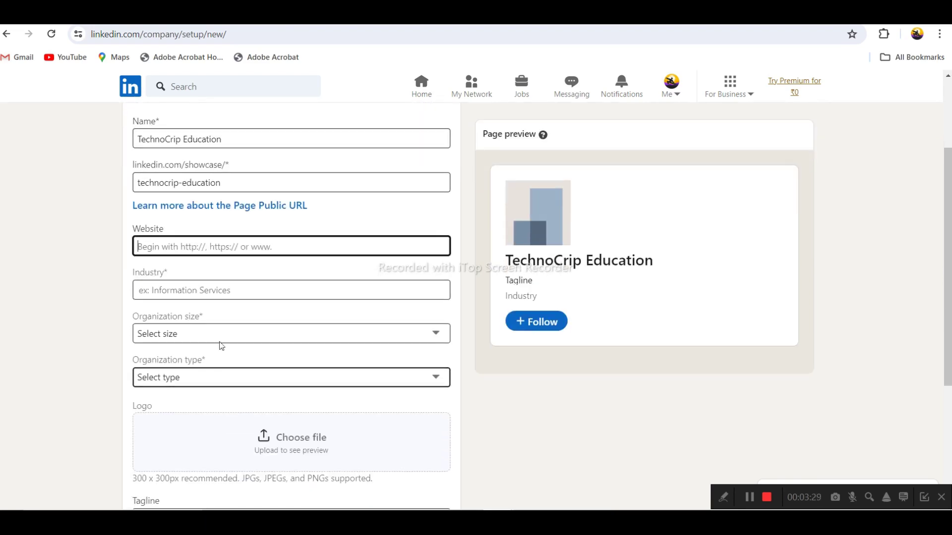
pyautogui.scroll(1, 231, 265)
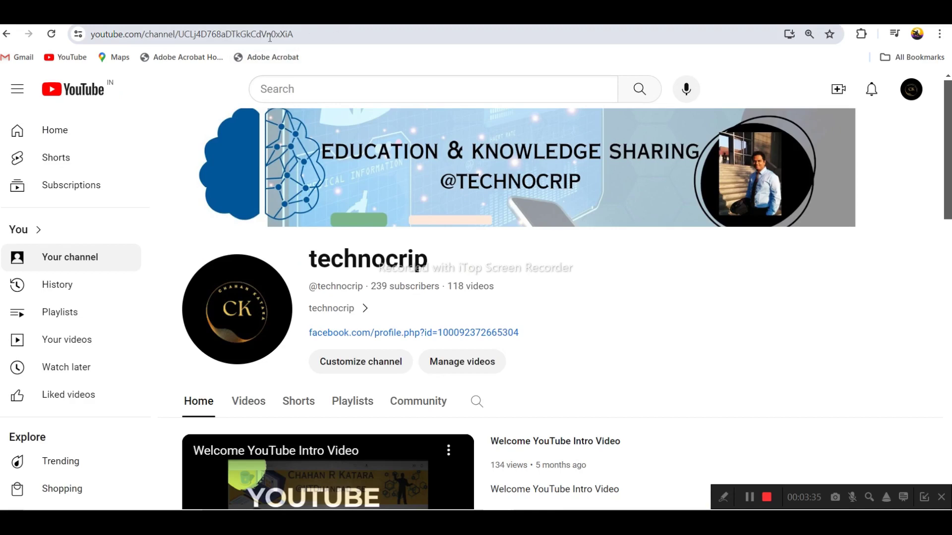
pyautogui.click(369, 31)
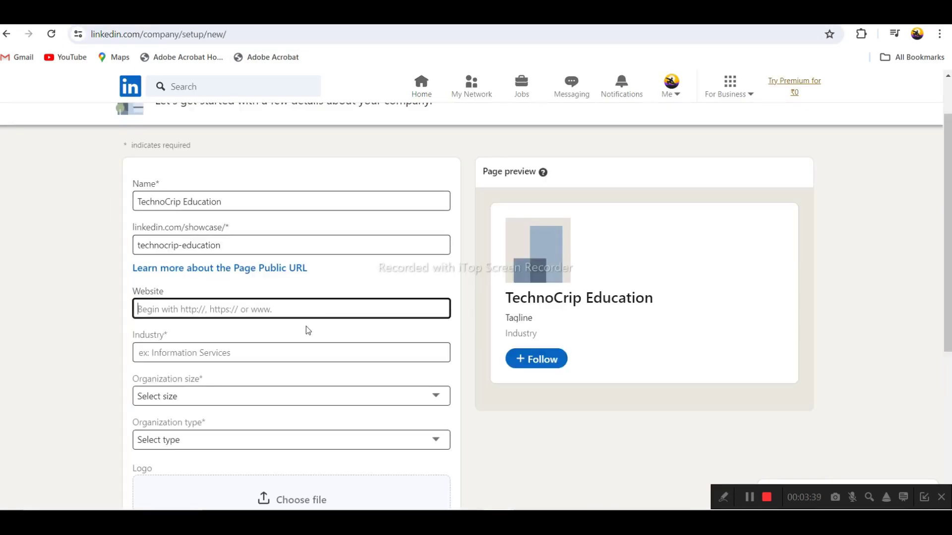
pyautogui.write('https://www.youtube.com/channel/UCLj4D768aDTkGkCdVn0xXiA')
pyautogui.click(318, 350)
pyautogui.scroll(-1, 320, 353)
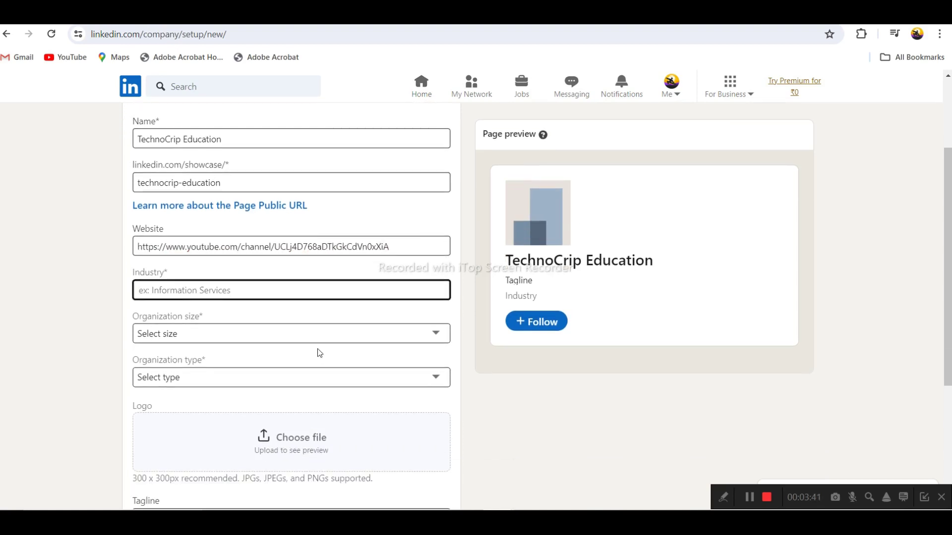
# Set the page's industry to Higher Education.
pyautogui.click(337, 13)
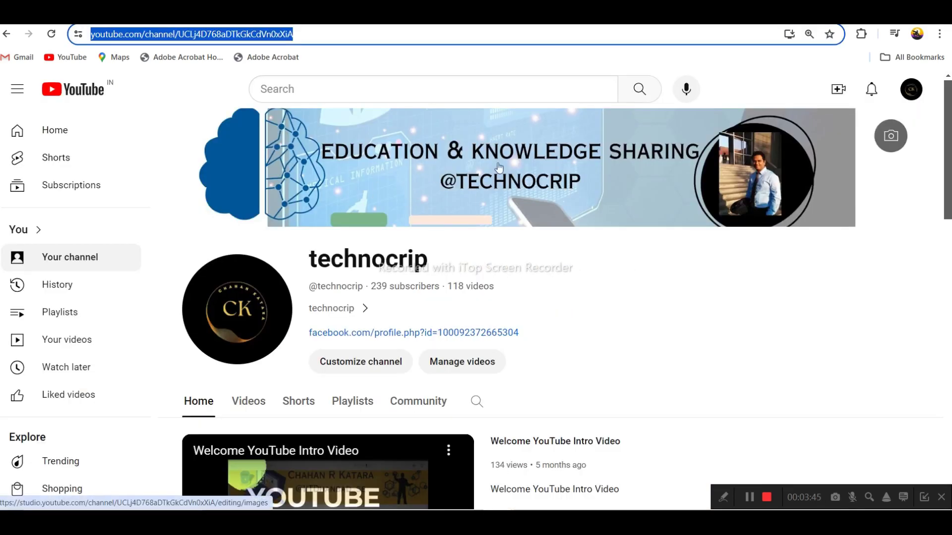
pyautogui.click(164, 13)
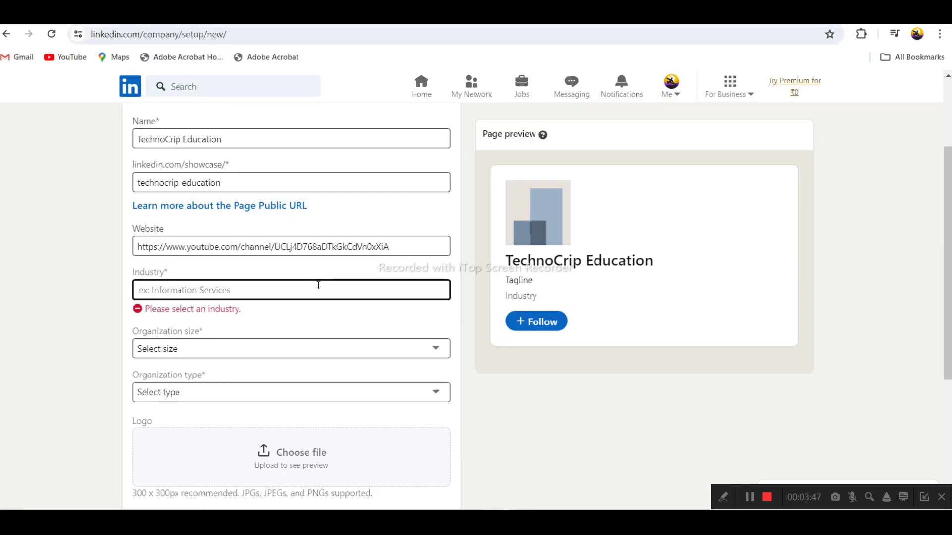
pyautogui.write('Edcat')
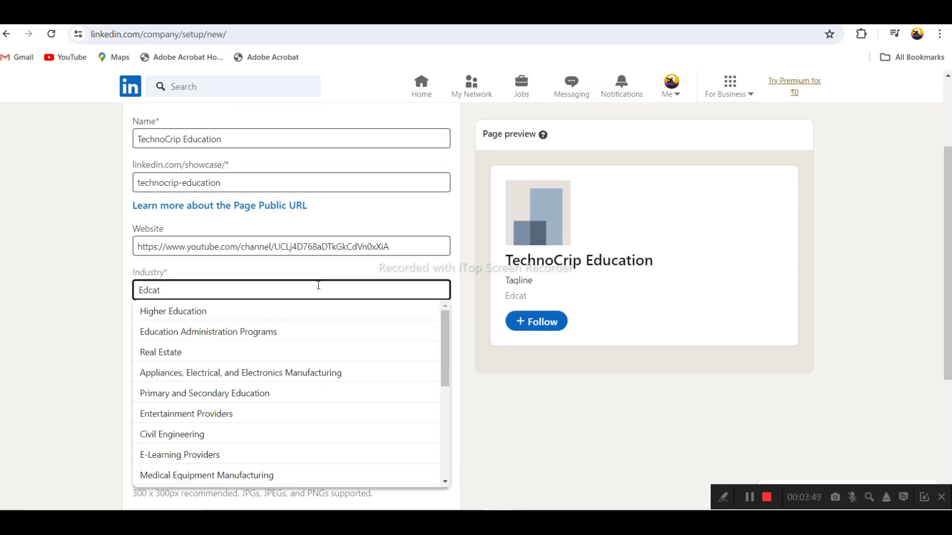
pyautogui.press('Escape')
pyautogui.press('BackSpace')
pyautogui.press('BackSpace')
pyautogui.press('BackSpace')
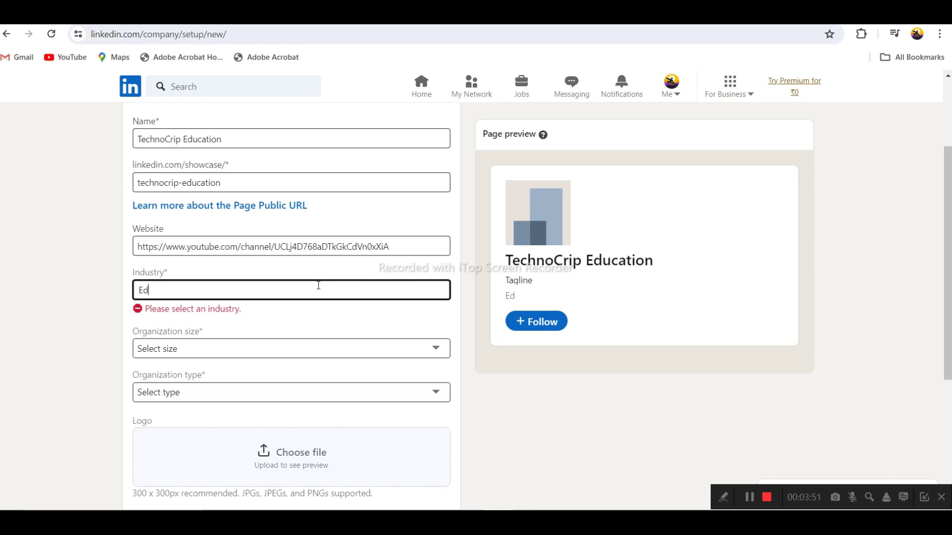
pyautogui.write('u')
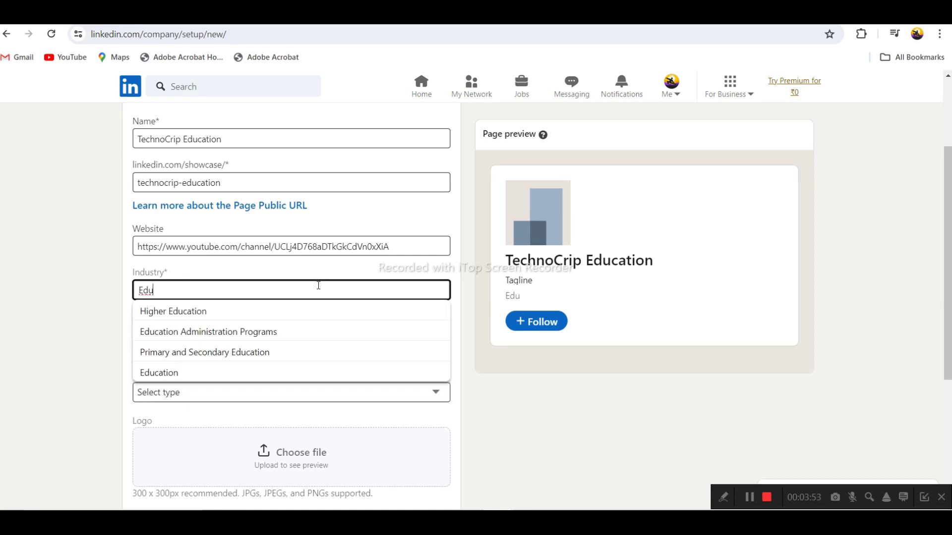
pyautogui.click(319, 312)
# Set organization size to 0–1 employees and organization type to Sole proprietorship.
pyautogui.click(353, 329)
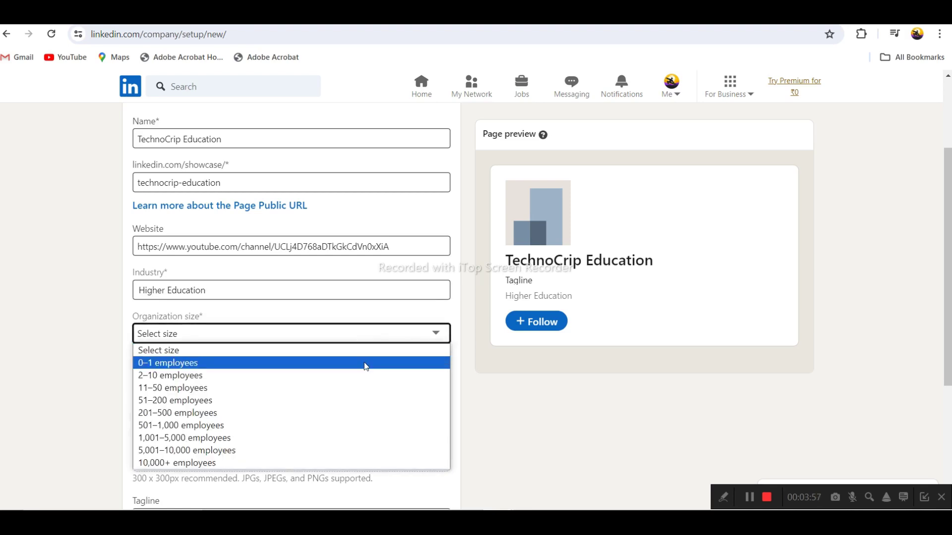
pyautogui.click(364, 362)
pyautogui.scroll(-2, 379, 365)
pyautogui.scroll(-1, 379, 365)
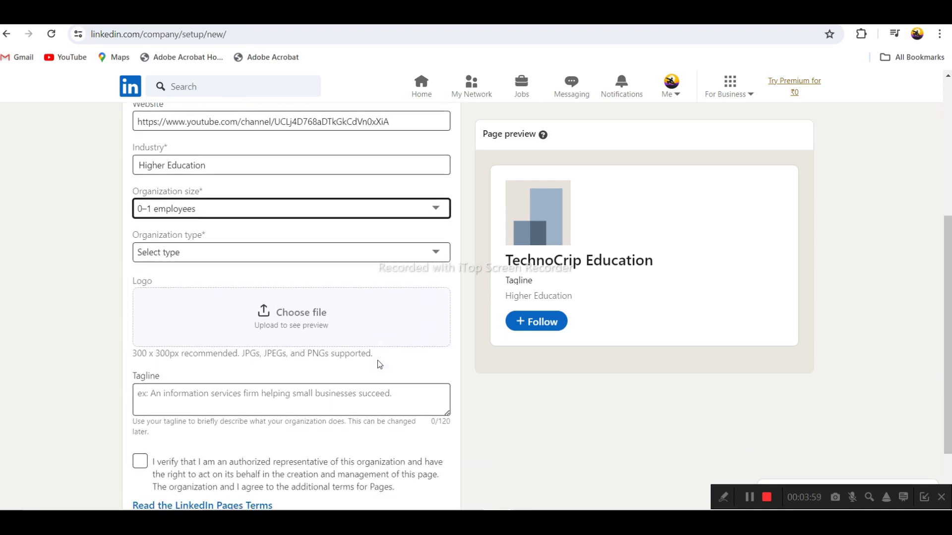
pyautogui.scroll(1, 238, 233)
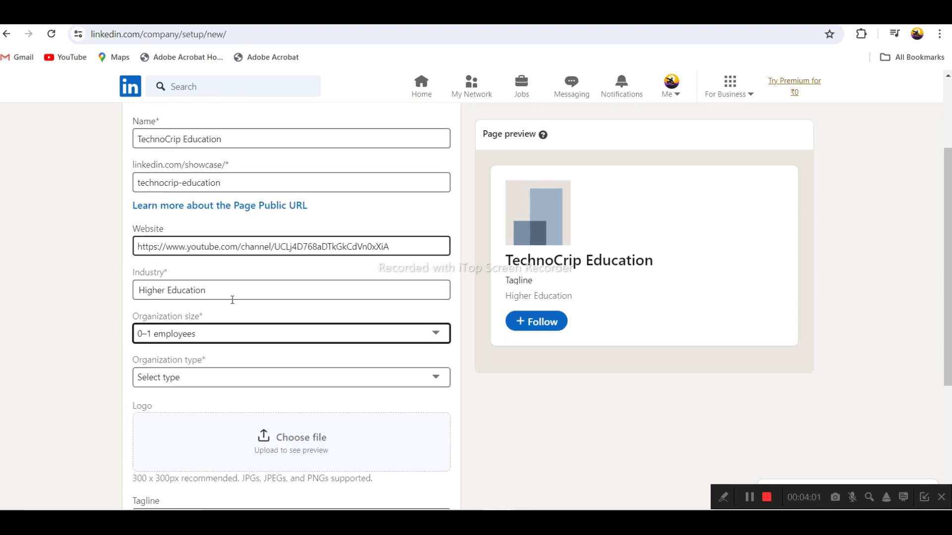
pyautogui.scroll(-1, 325, 331)
pyautogui.click(355, 315)
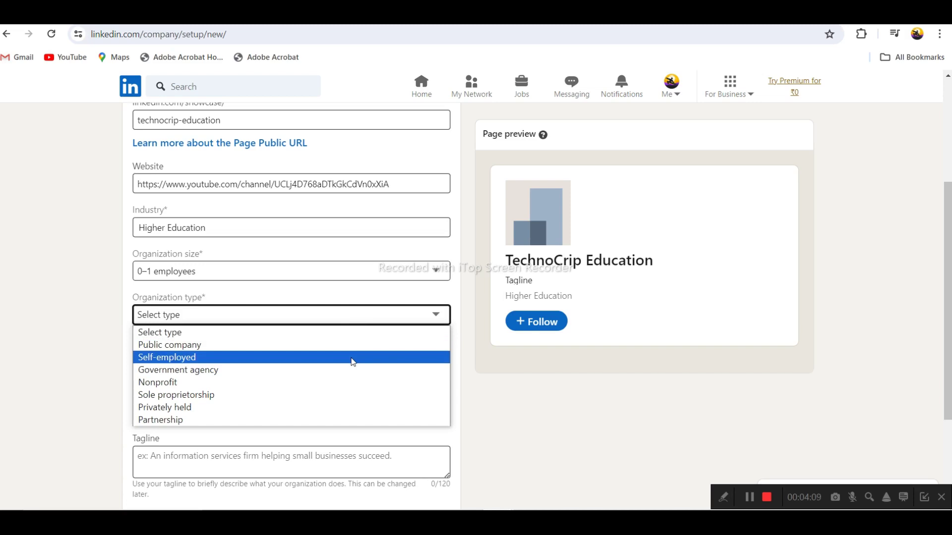
pyautogui.click(366, 395)
pyautogui.scroll(-2, 481, 336)
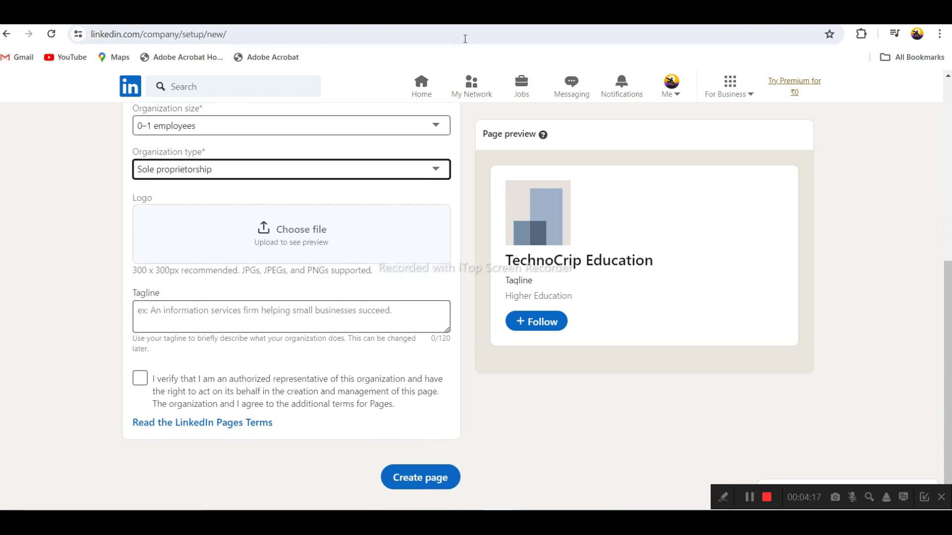
pyautogui.hotkey('ctrl', 'Tab')
# Capture the YouTube channel banner with Snipping Tool.
pyautogui.rightClick(409, 155)
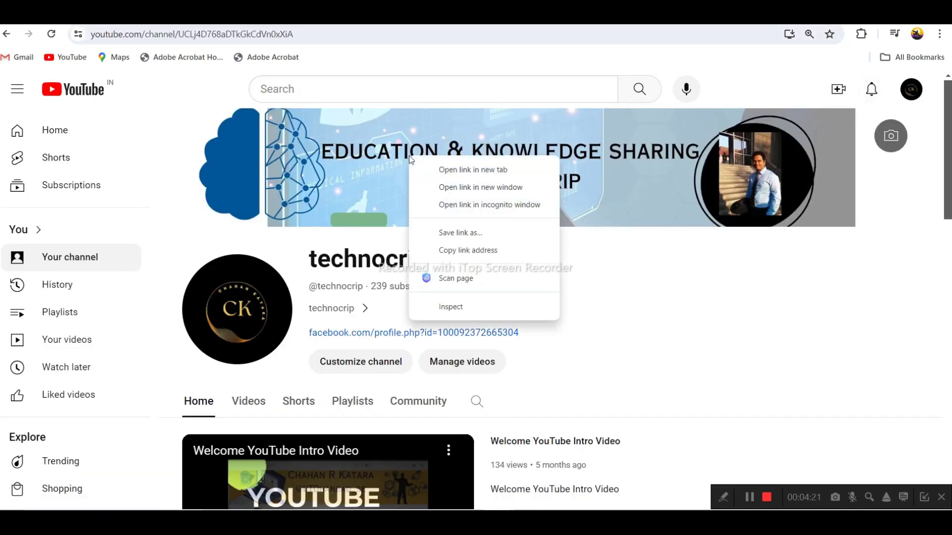
pyautogui.click(928, 249)
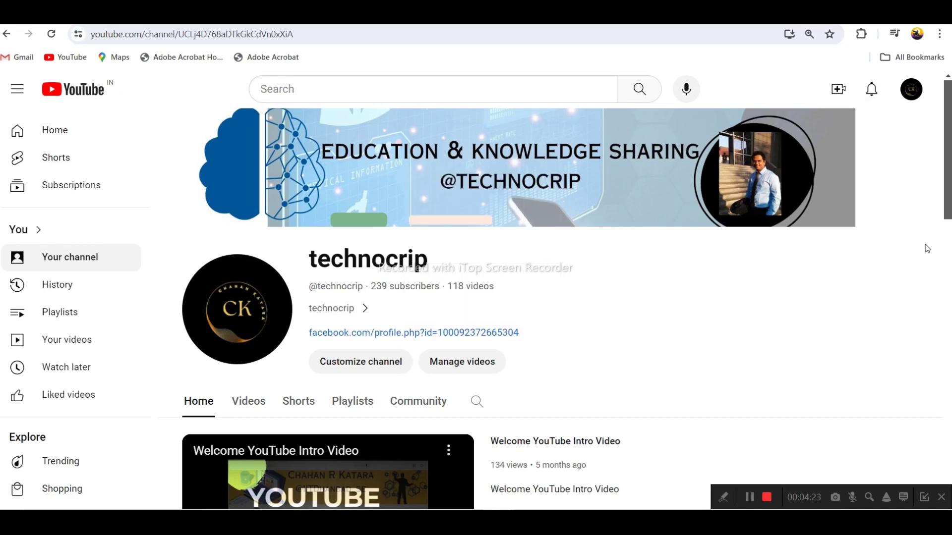
pyautogui.press('super')
pyautogui.write('sn')
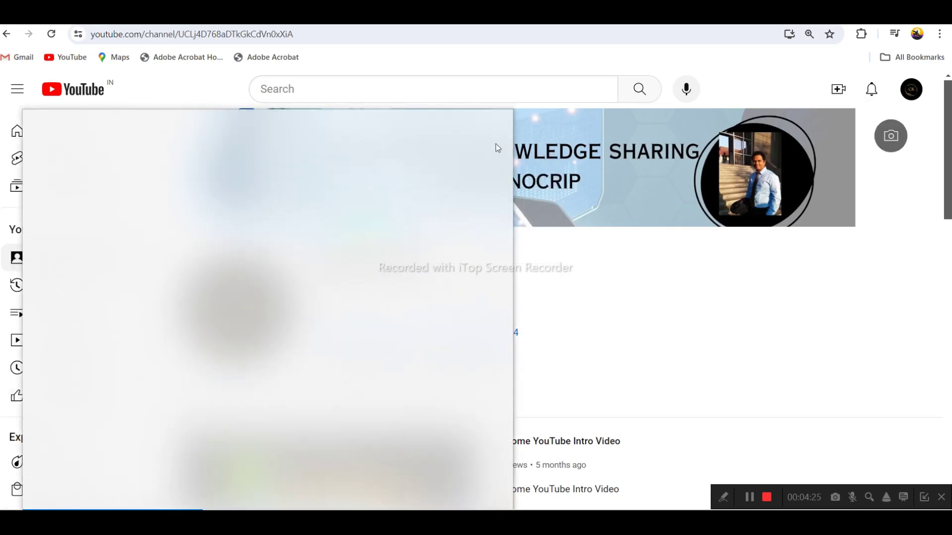
pyautogui.click(133, 194)
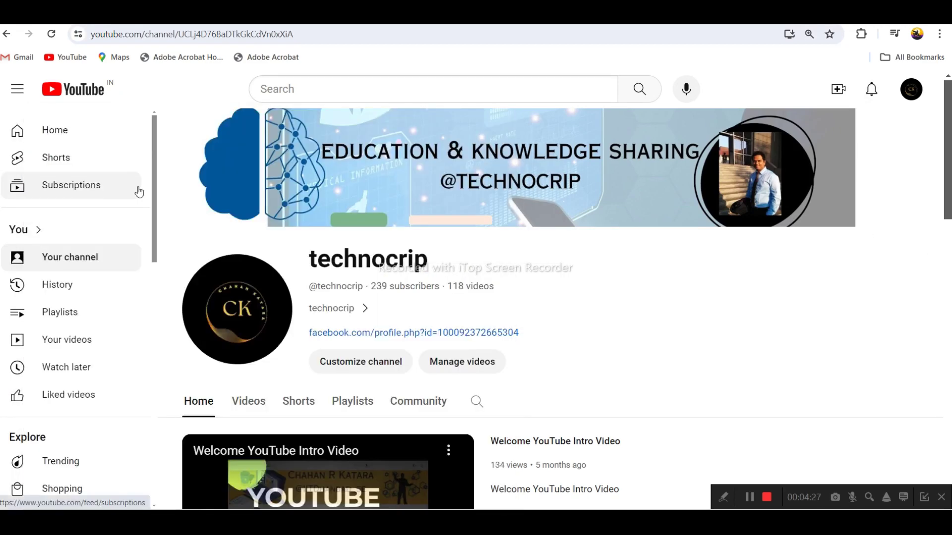
pyautogui.click(729, 239)
pyautogui.moveTo(195, 105); pyautogui.dragTo(862, 226)
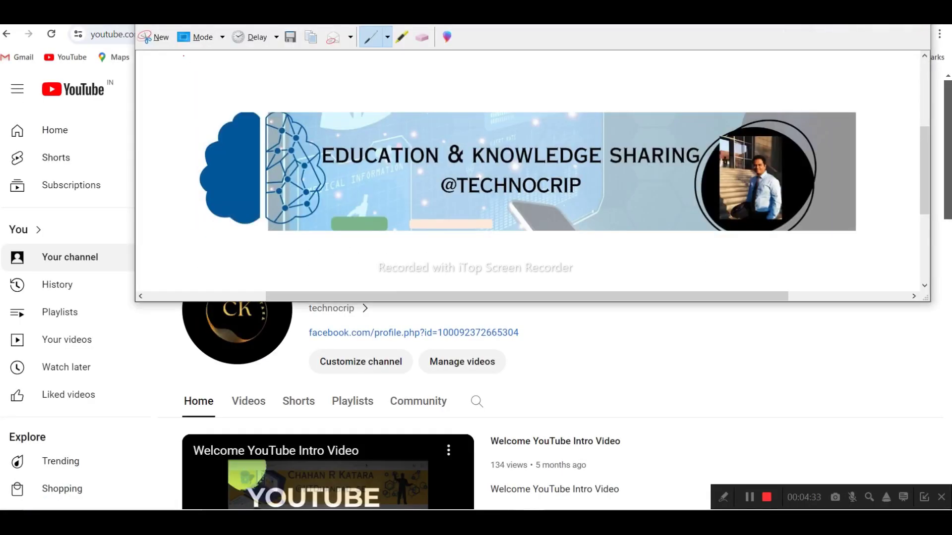
# Save the banner capture to Downloads as JPEG file 'a'.
pyautogui.hotkey('alt', 'f')
pyautogui.click(204, 106)
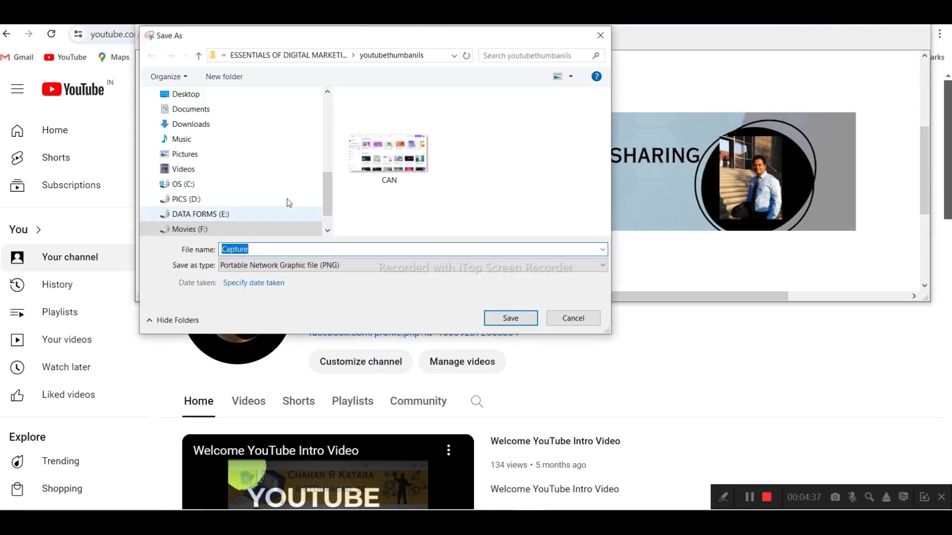
pyautogui.scroll(3, 268, 181)
pyautogui.scroll(5, 257, 174)
pyautogui.click(191, 134)
pyautogui.doubleClick(335, 248)
pyautogui.write('a')
pyautogui.click(602, 232)
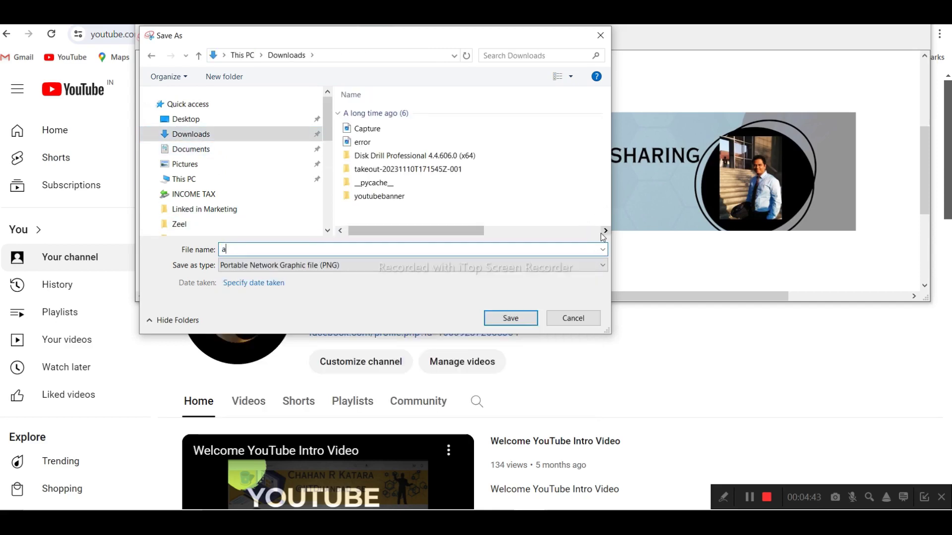
pyautogui.click(478, 268)
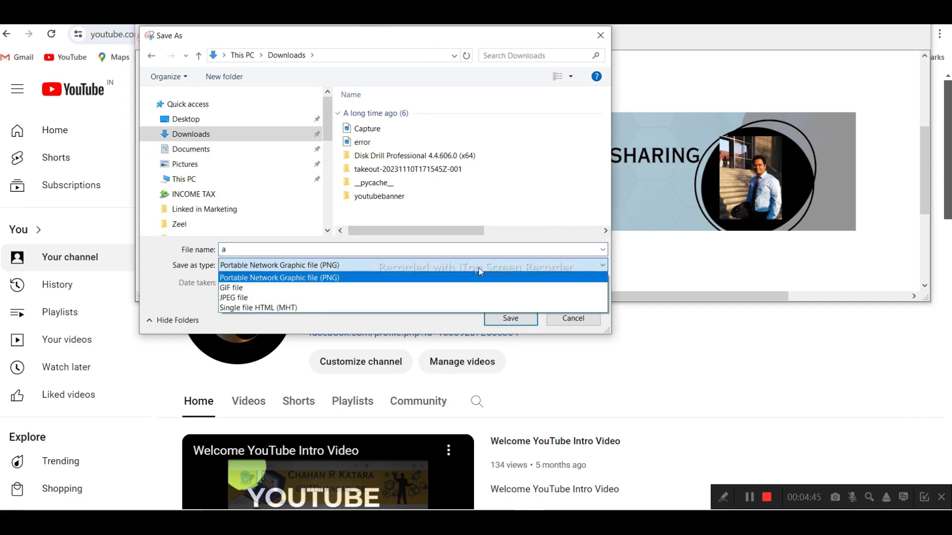
pyautogui.click(480, 298)
pyautogui.click(519, 322)
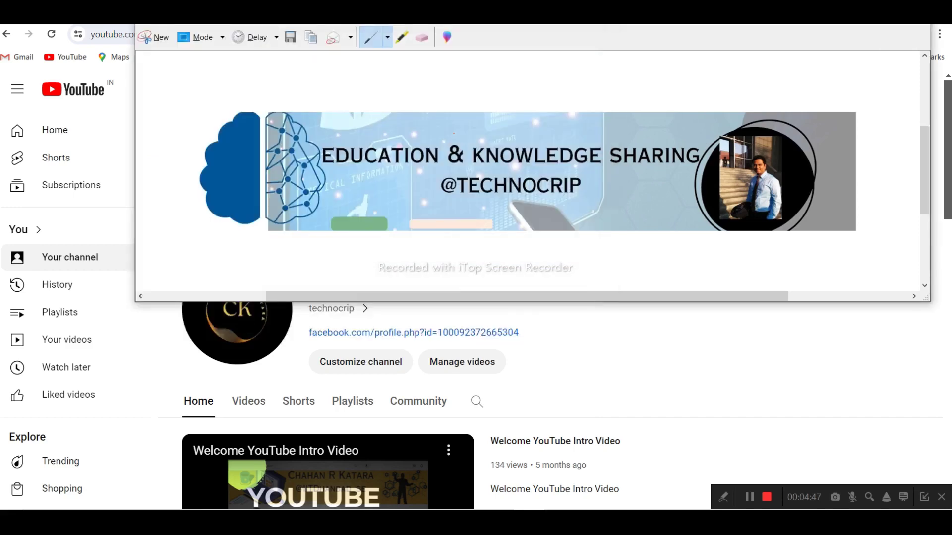
# Upload a.JPG from Downloads as the TechnoCrip Education page logo.
pyautogui.hotkey('ctrl', 'Tab')
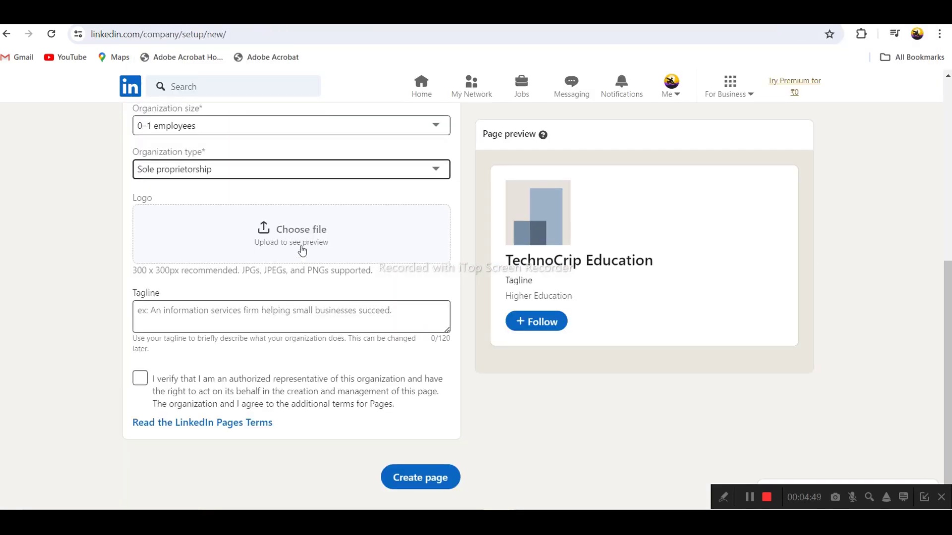
pyautogui.click(302, 250)
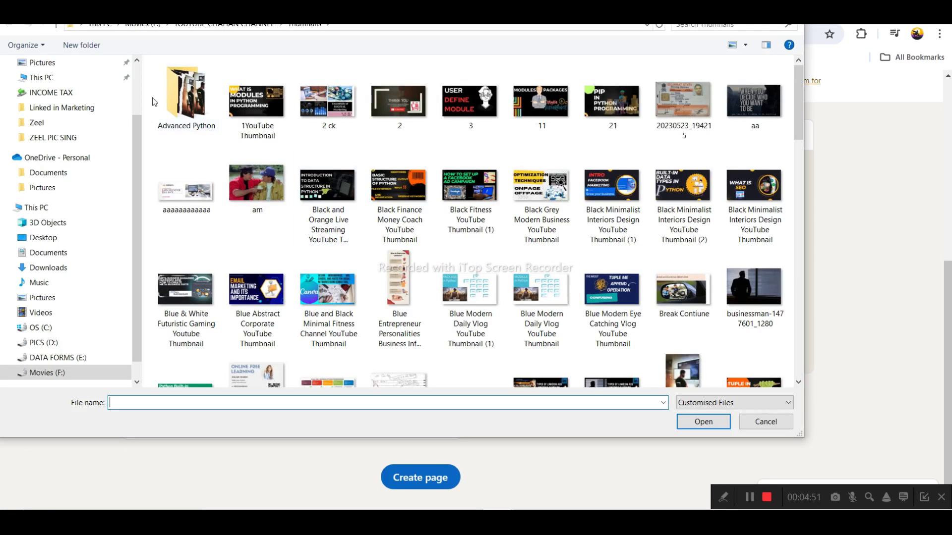
pyautogui.click(58, 102)
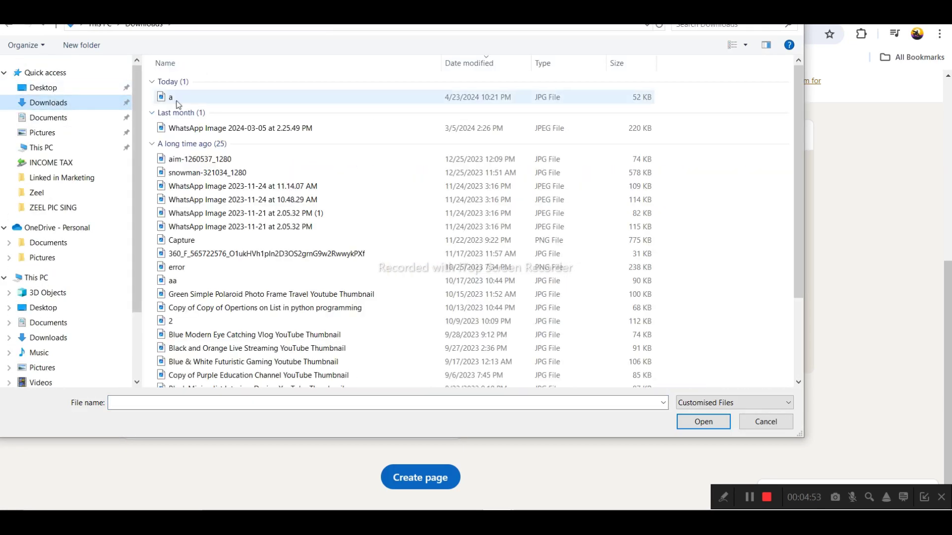
pyautogui.doubleClick(180, 98)
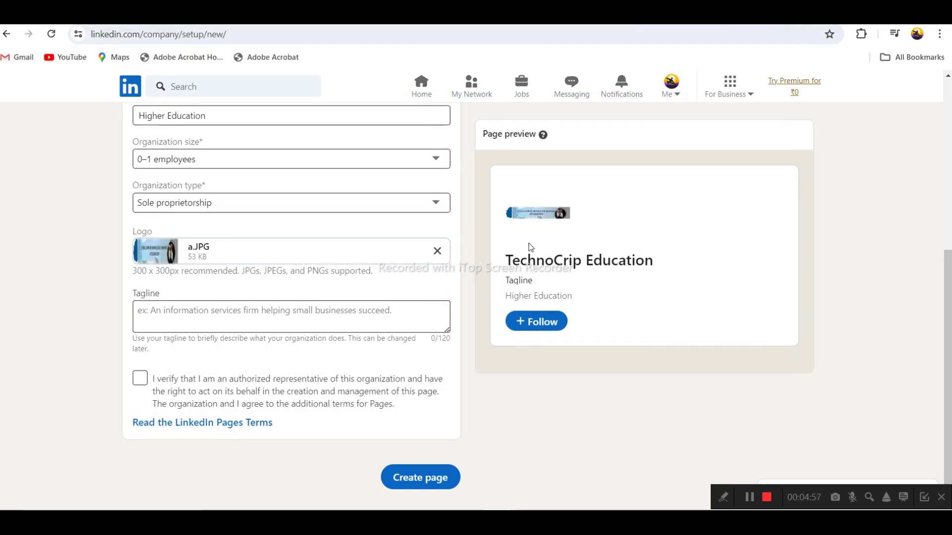
pyautogui.scroll(4, 529, 241)
pyautogui.scroll(-2, 532, 238)
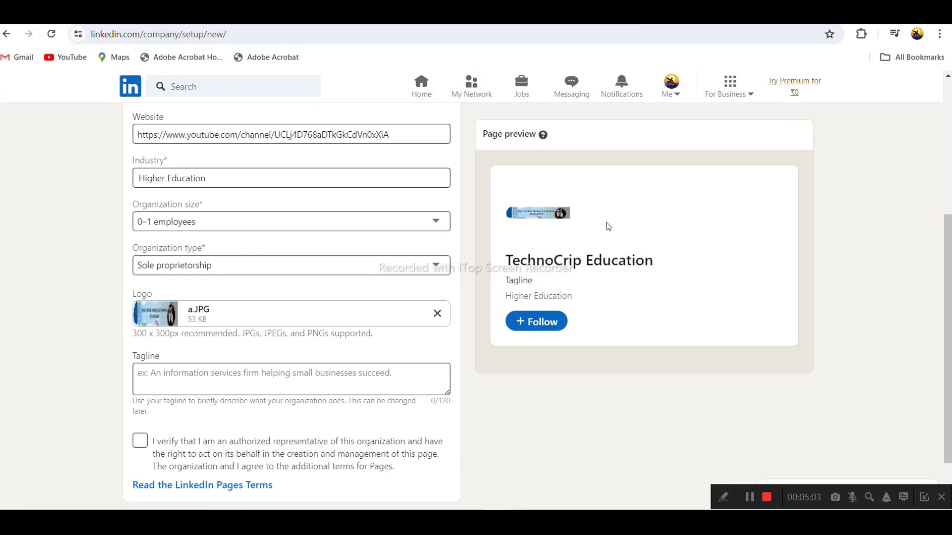
pyautogui.scroll(-1, 609, 227)
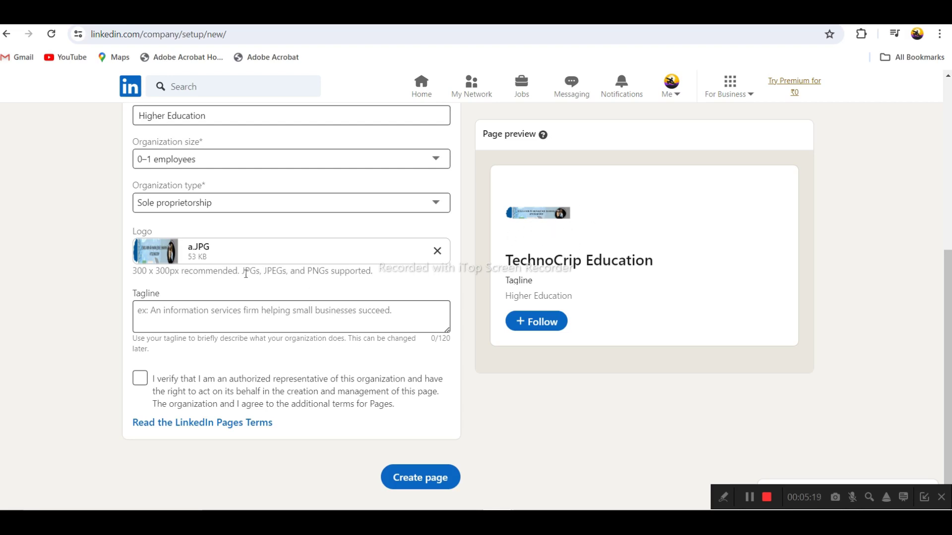
# Enter tagline 'We are providing free education on youtube.' and tick the authorized-representative box.
pyautogui.click(256, 311)
pyautogui.write('W')
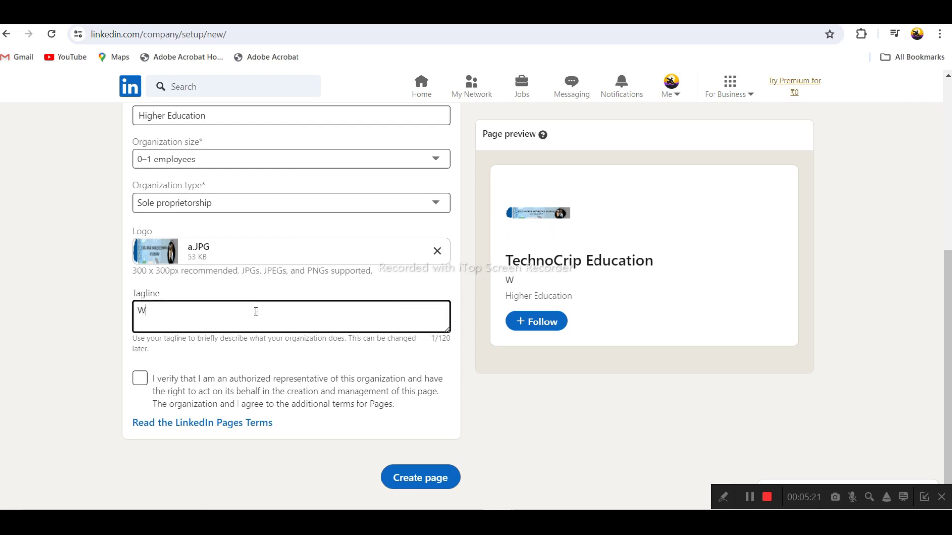
pyautogui.write('e are providing')
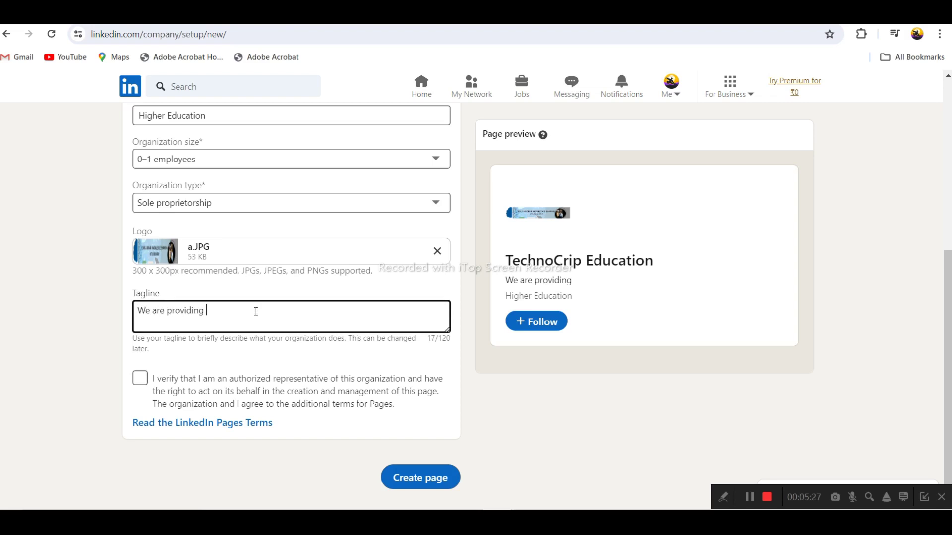
pyautogui.write(' free educatio')
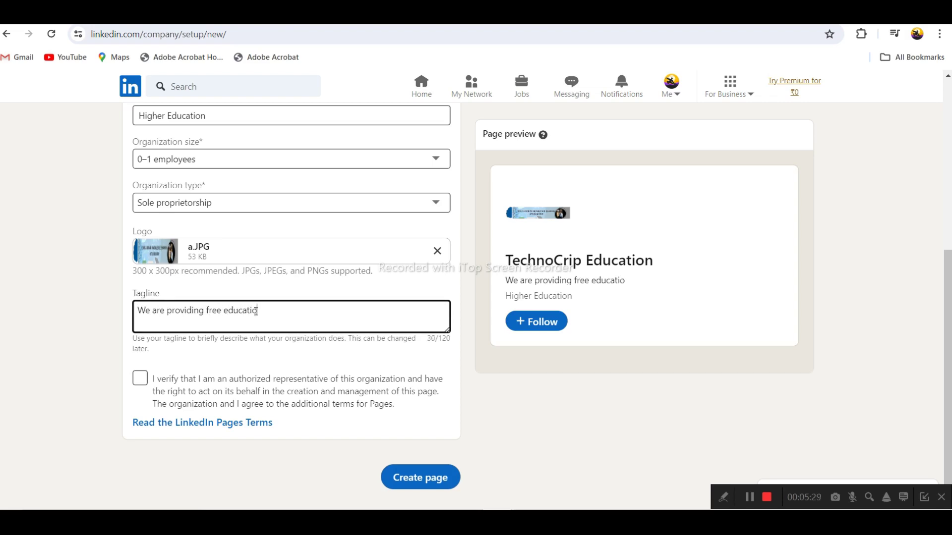
pyautogui.write('n on youtub')
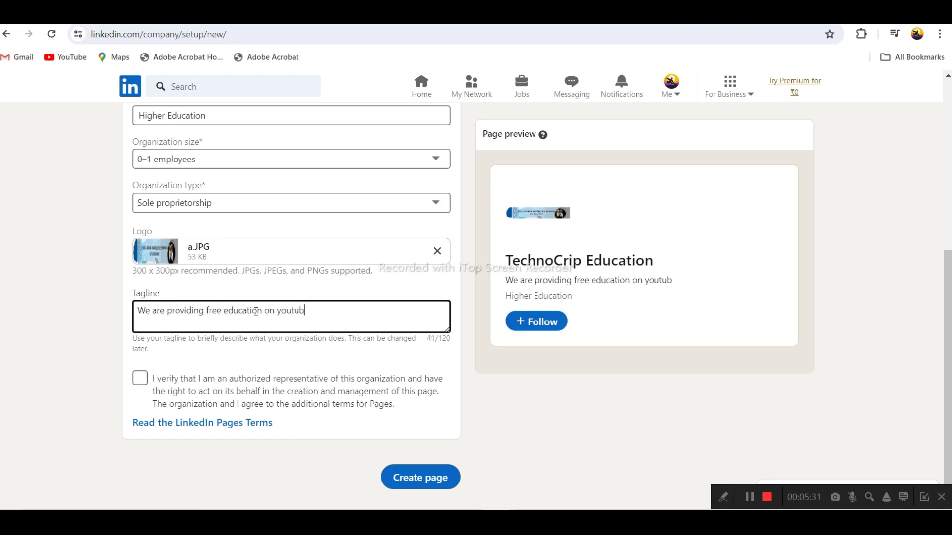
pyautogui.write('e.')
pyautogui.click(140, 380)
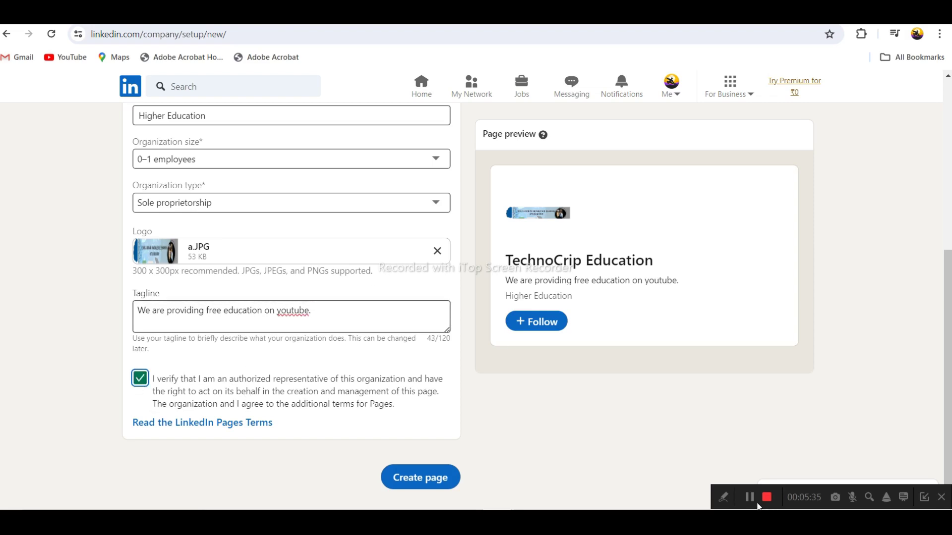
# Submit the company page form and read the red error asking to add connections first.
pyautogui.click(420, 478)
pyautogui.scroll(-1, 208, 429)
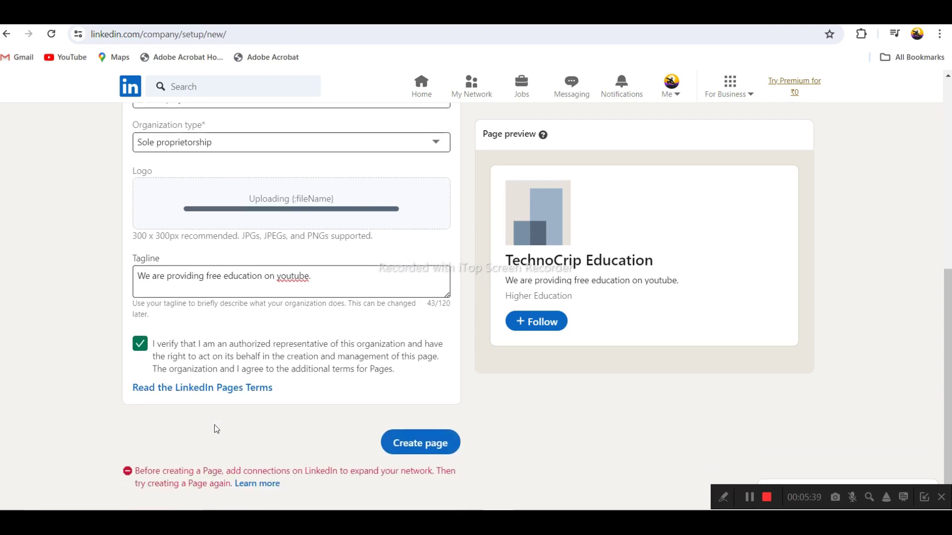
pyautogui.moveTo(321, 474); pyautogui.dragTo(446, 469)
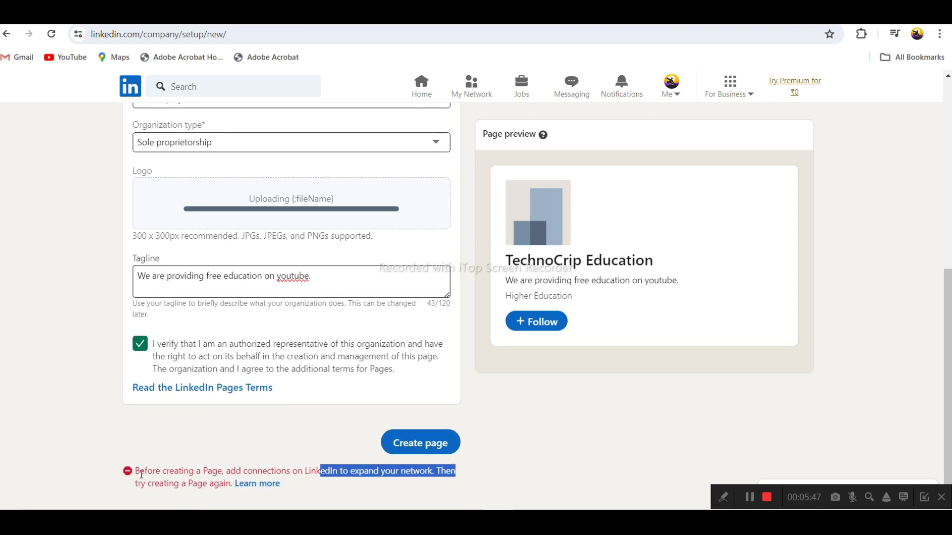
pyautogui.moveTo(136, 470); pyautogui.dragTo(454, 472)
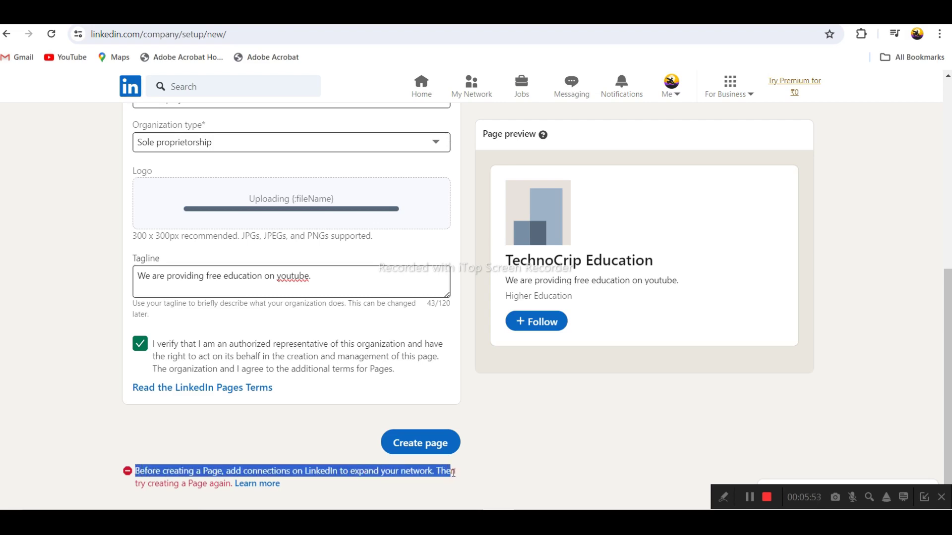
pyautogui.scroll(6, 454, 476)
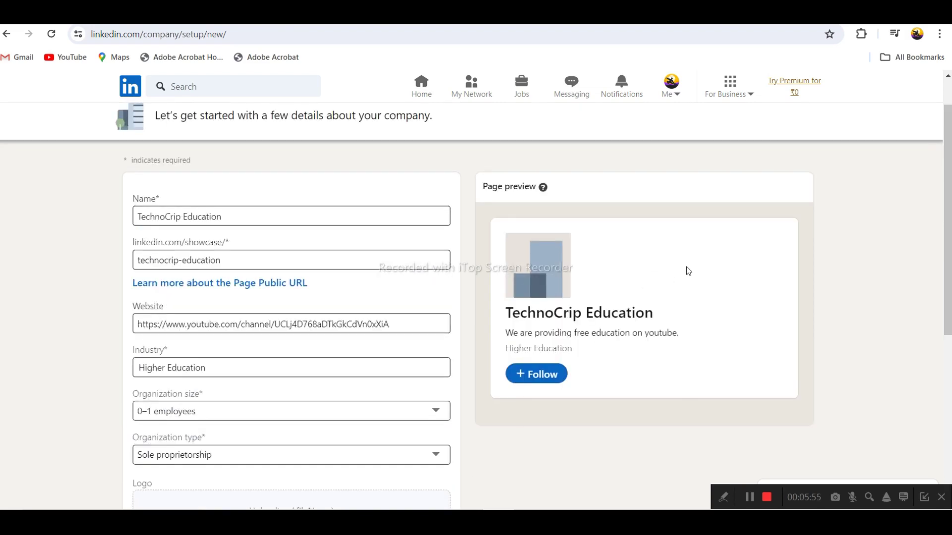
# Open My Network from the top navigation and scroll through it.
pyautogui.click(477, 85)
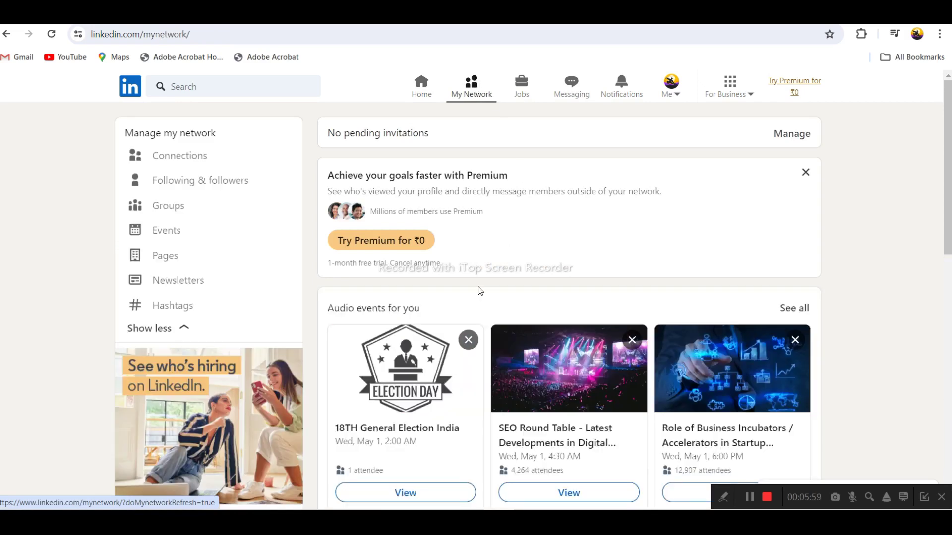
pyautogui.scroll(-2, 267, 180)
pyautogui.scroll(-1, 266, 180)
pyautogui.scroll(3, 575, 222)
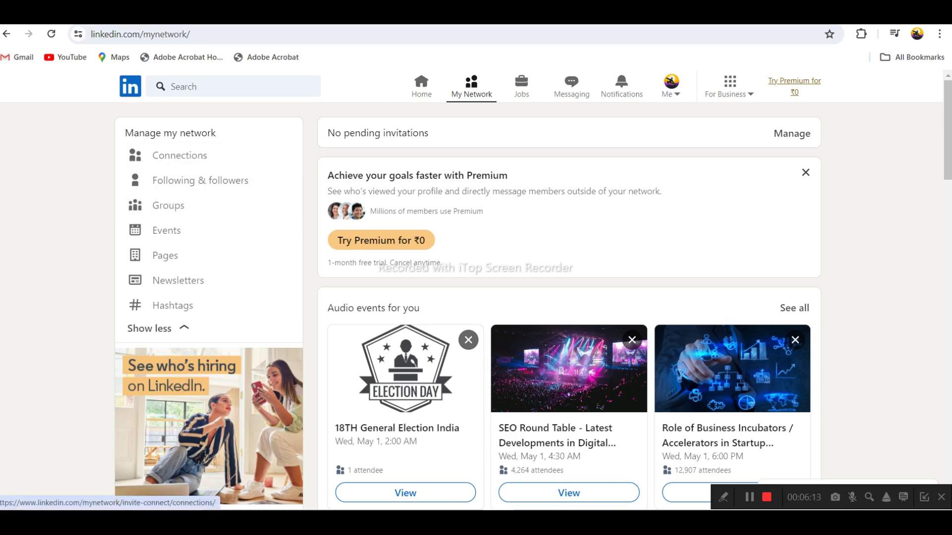
# Go back to the home feed and forward to My Network, twice.
pyautogui.click(6, 33)
pyautogui.scroll(-3, 353, 303)
pyautogui.scroll(3, 353, 303)
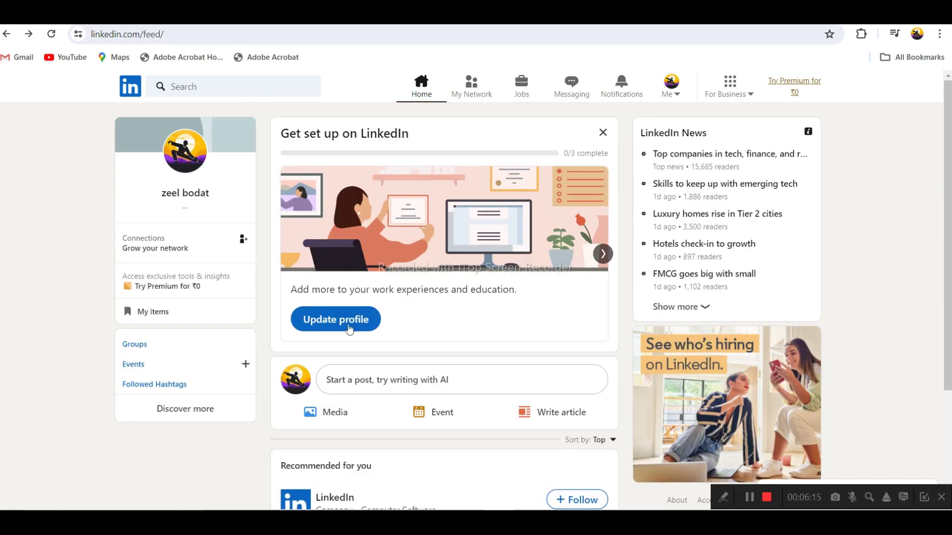
pyautogui.click(28, 34)
pyautogui.scroll(-2, 420, 335)
pyautogui.scroll(2, 419, 332)
pyautogui.hotkey('alt', 'Left')
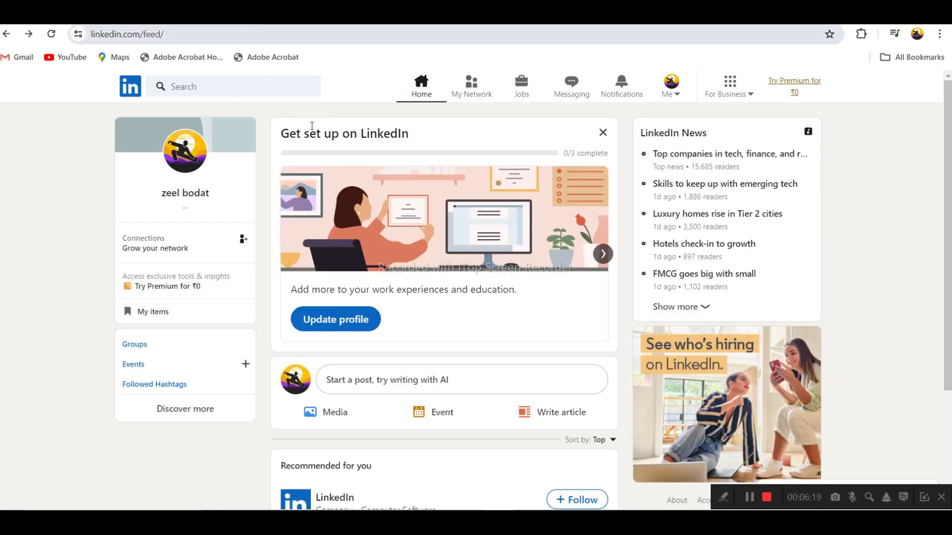
pyautogui.scroll(-3, 424, 305)
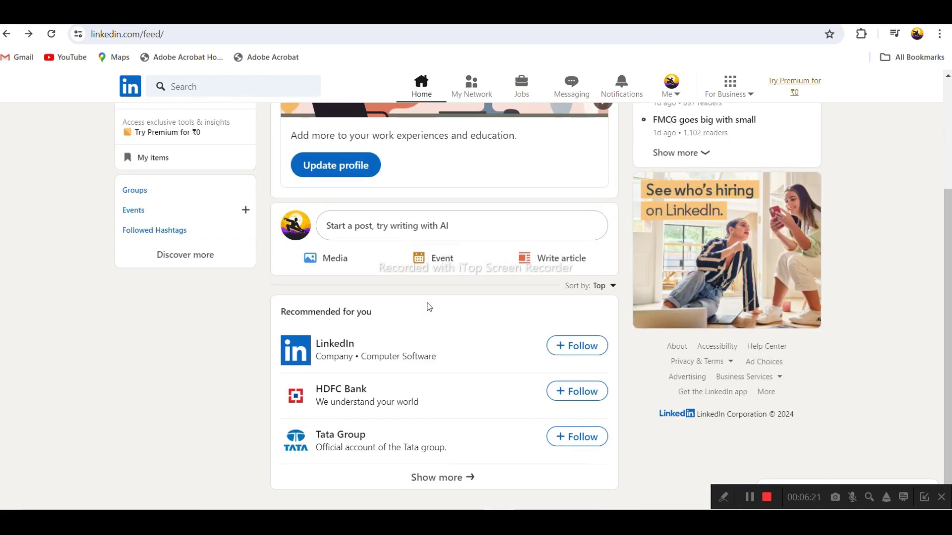
pyautogui.scroll(3, 429, 307)
pyautogui.hotkey('alt', 'Right')
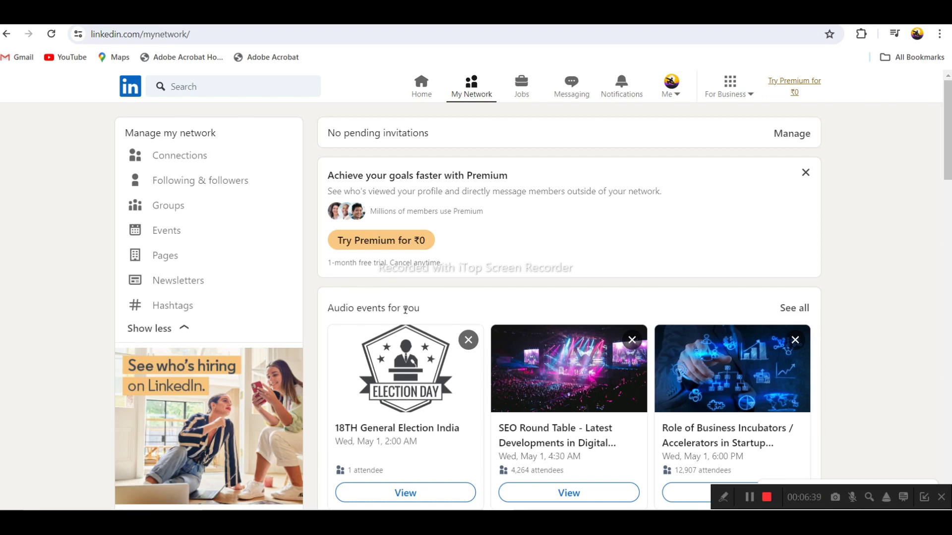
# Switch to File Explorer and open the Material folder under YOUTUBE CHAHAN CHANNEL.
pyautogui.hotkey('alt', 'Tab')
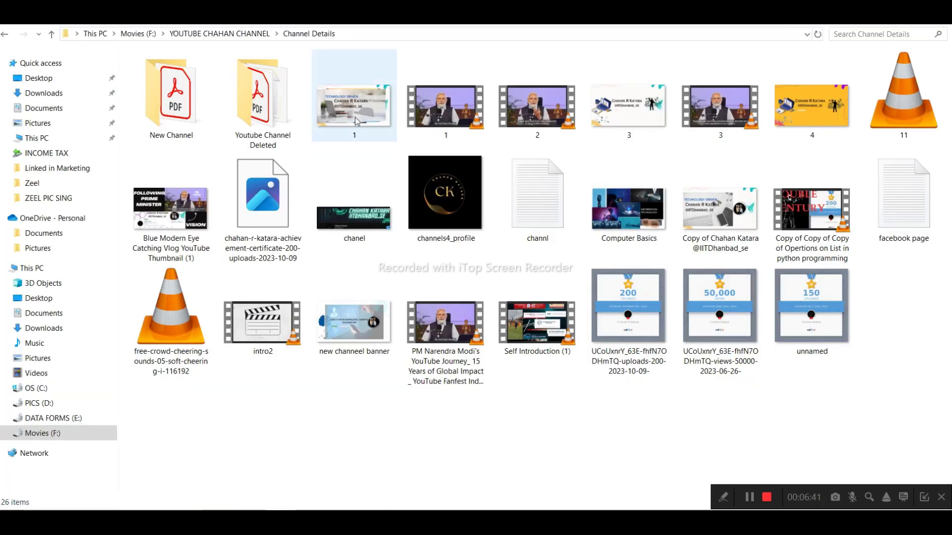
pyautogui.click(248, 34)
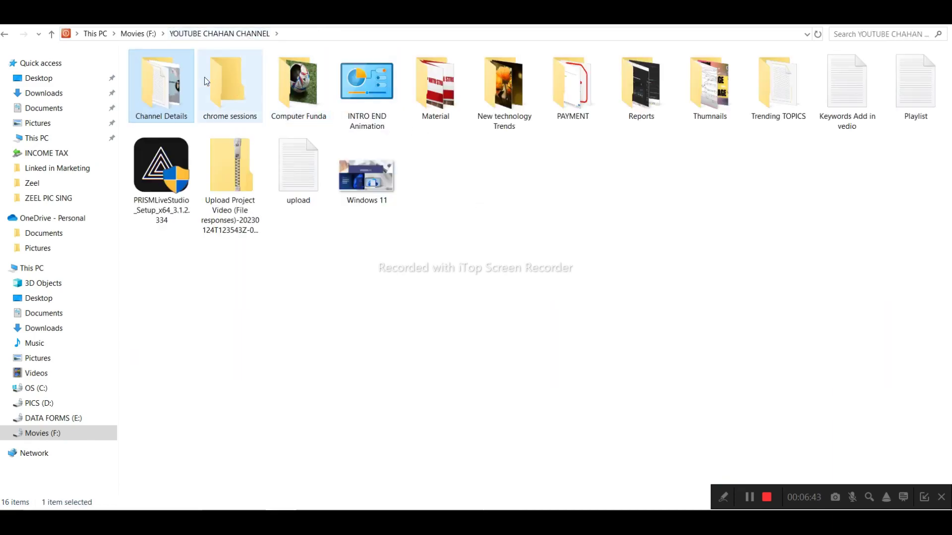
pyautogui.doubleClick(173, 80)
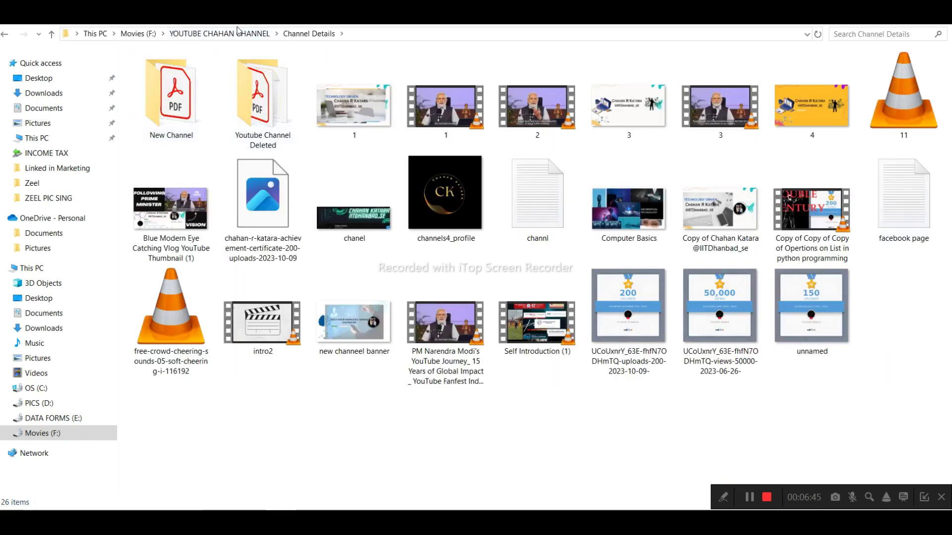
pyautogui.click(219, 33)
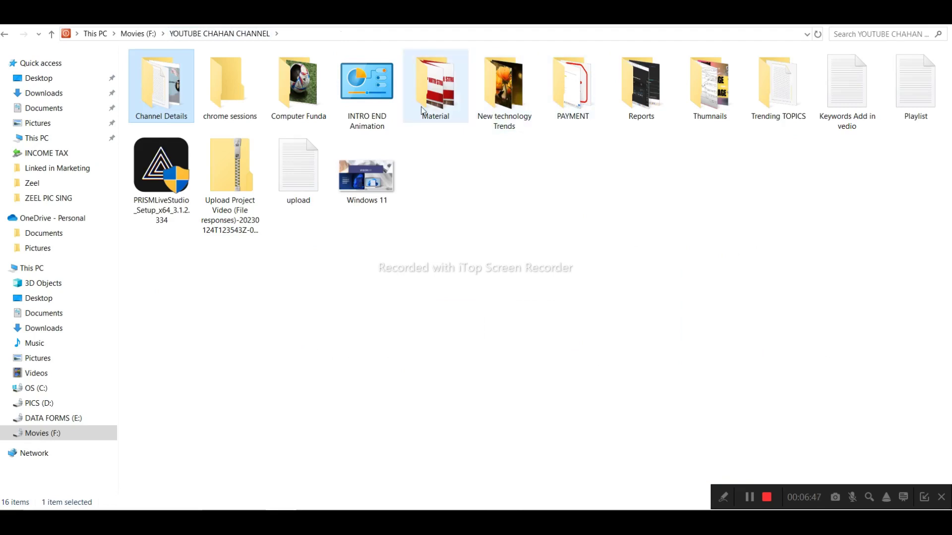
pyautogui.doubleClick(457, 91)
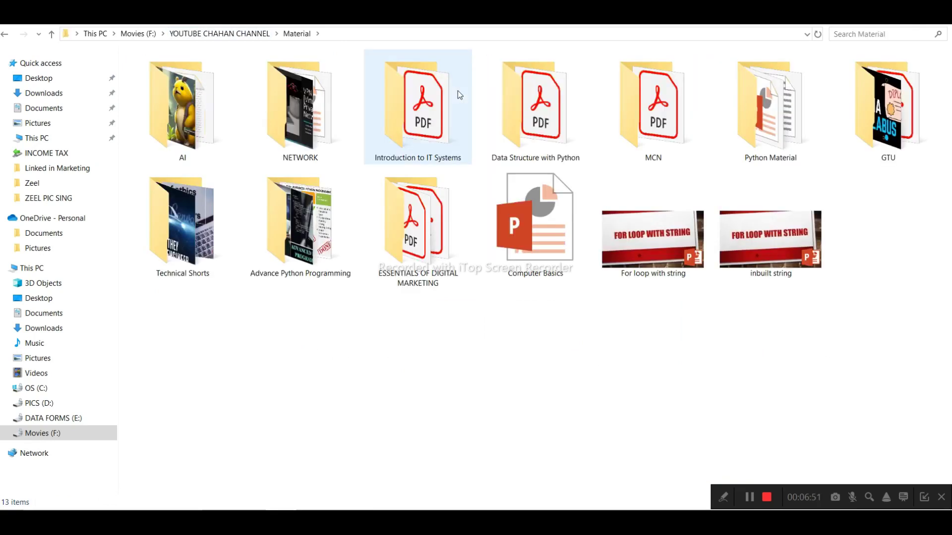
# Open ESSENTIALS OF DIGITAL MARKETING > Linked in Marketing and select LinkedIn Business Page.
pyautogui.keyDown('ctrl'); pyautogui.scroll(-3, 457, 93); pyautogui.keyUp('ctrl')
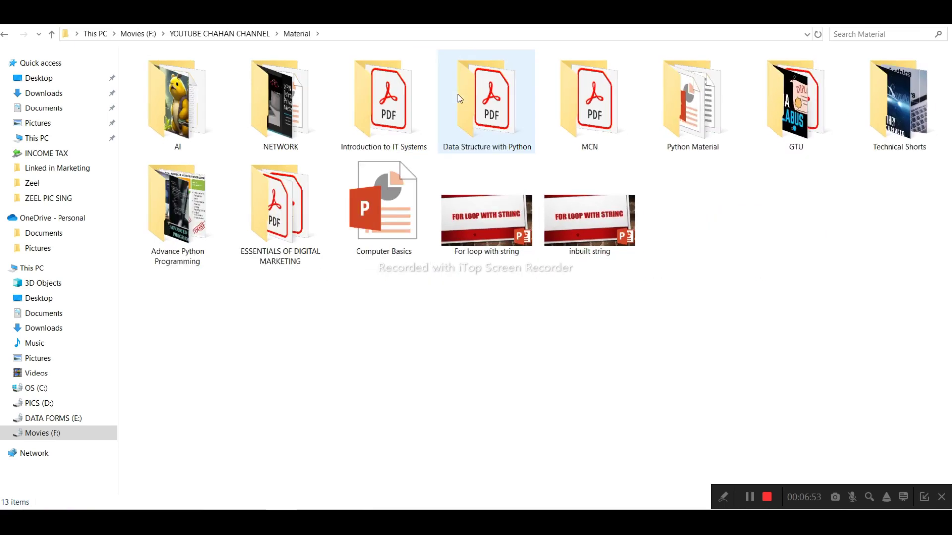
pyautogui.press('e')
pyautogui.press('Return')
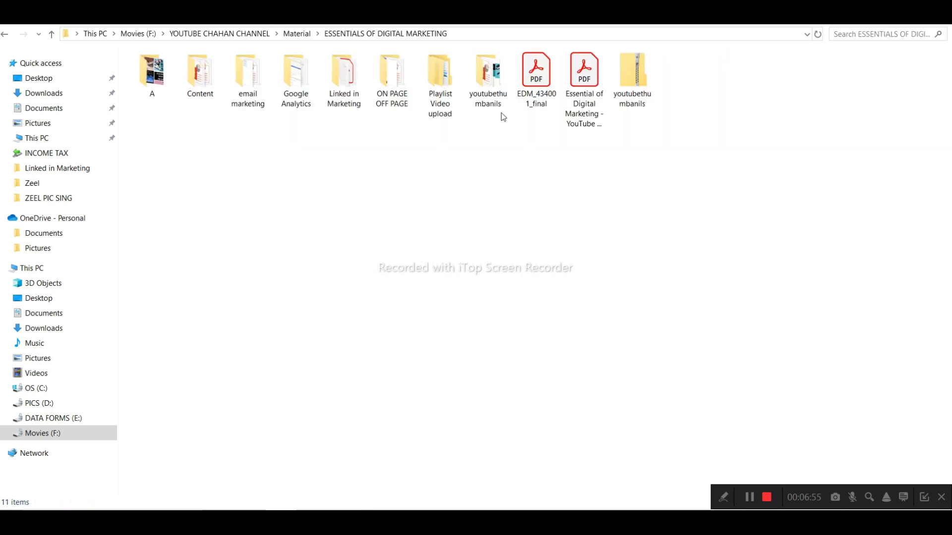
pyautogui.doubleClick(344, 79)
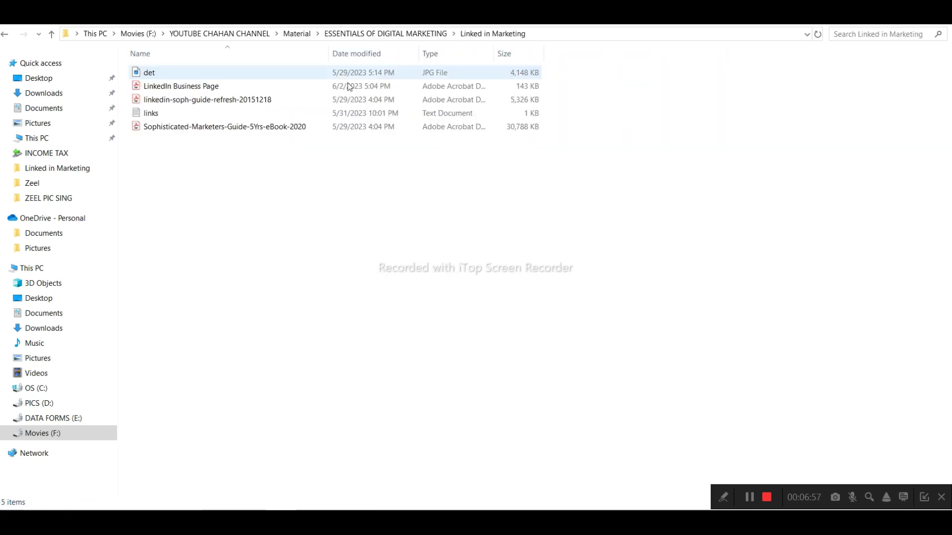
pyautogui.click(247, 88)
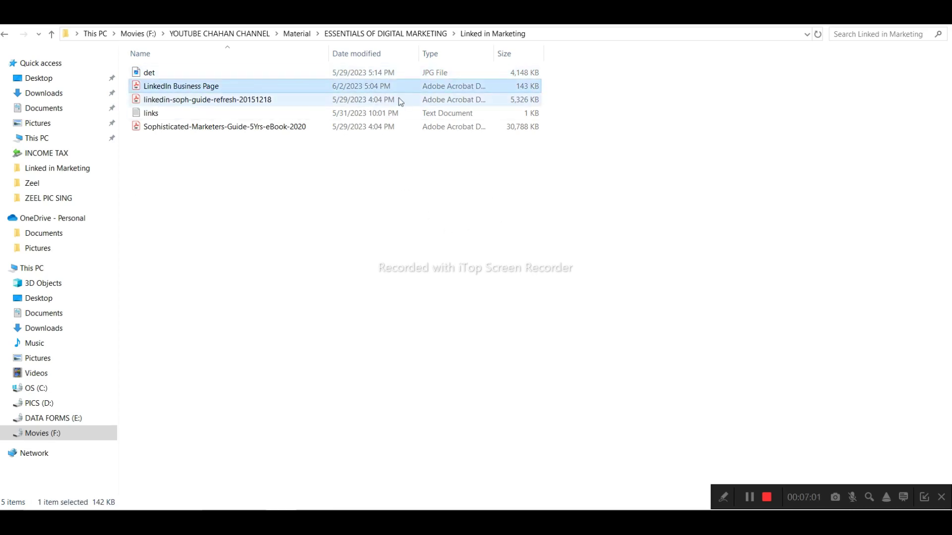
# Open the LinkedIn Business Page PDF in Acrobat, scroll the saved form, and dismiss the reopen notice.
pyautogui.doubleClick(353, 89)
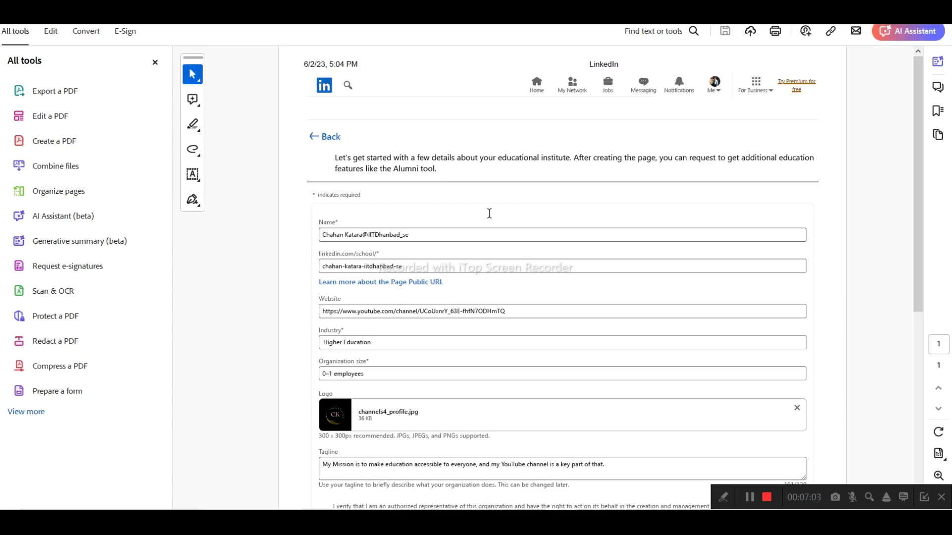
pyautogui.scroll(-5, 542, 287)
pyautogui.scroll(-2, 543, 287)
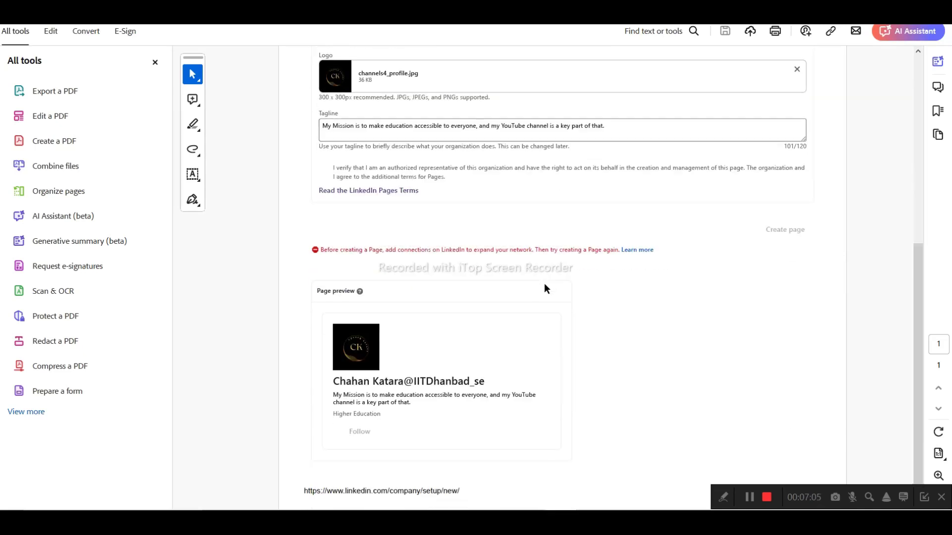
pyautogui.scroll(3, 544, 288)
pyautogui.scroll(-2, 546, 285)
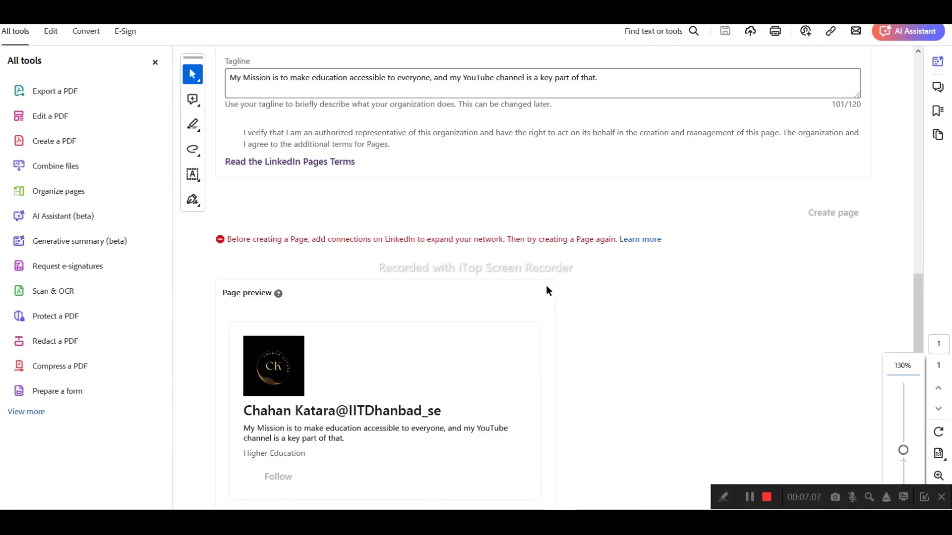
pyautogui.scroll(3, 299, 254)
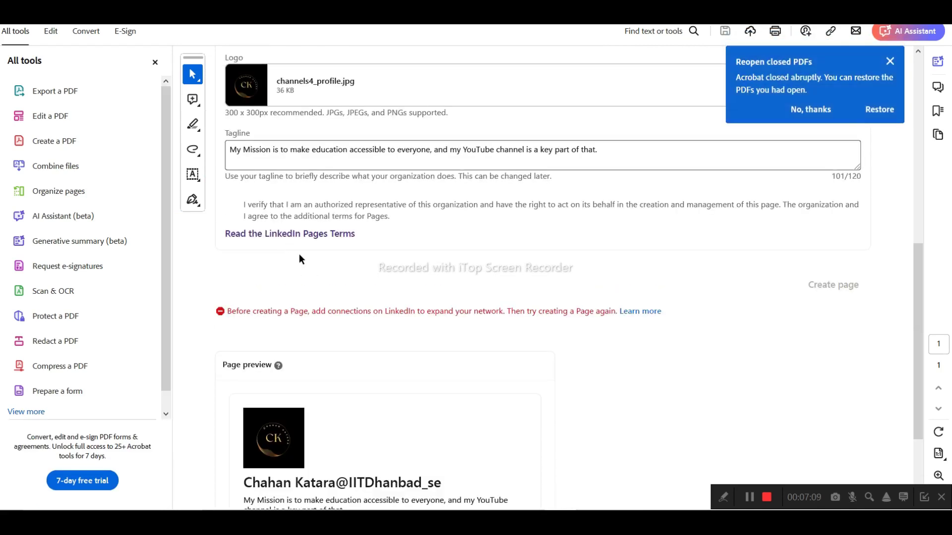
pyautogui.click(890, 61)
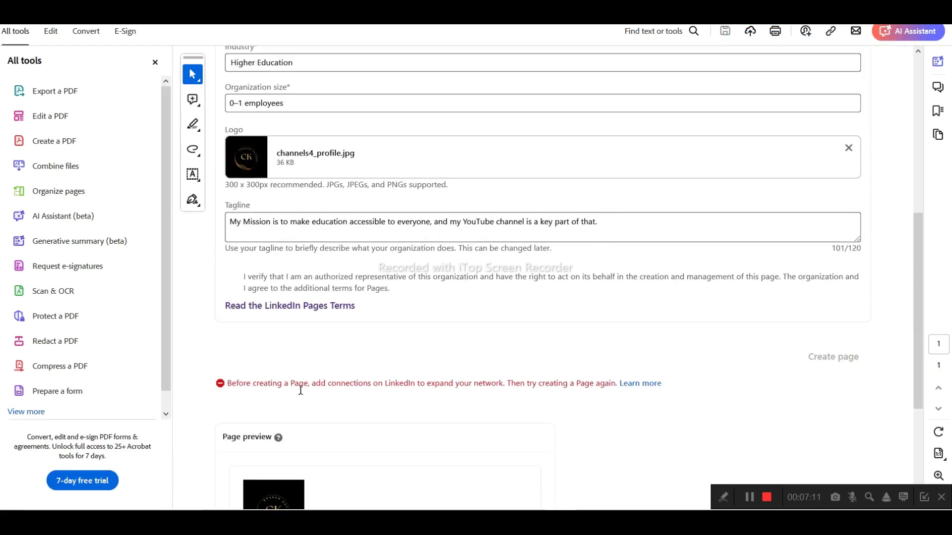
# Highlight the red connections error in the PDF, then return to the folder window.
pyautogui.moveTo(283, 384); pyautogui.dragTo(566, 385)
pyautogui.scroll(5, 461, 328)
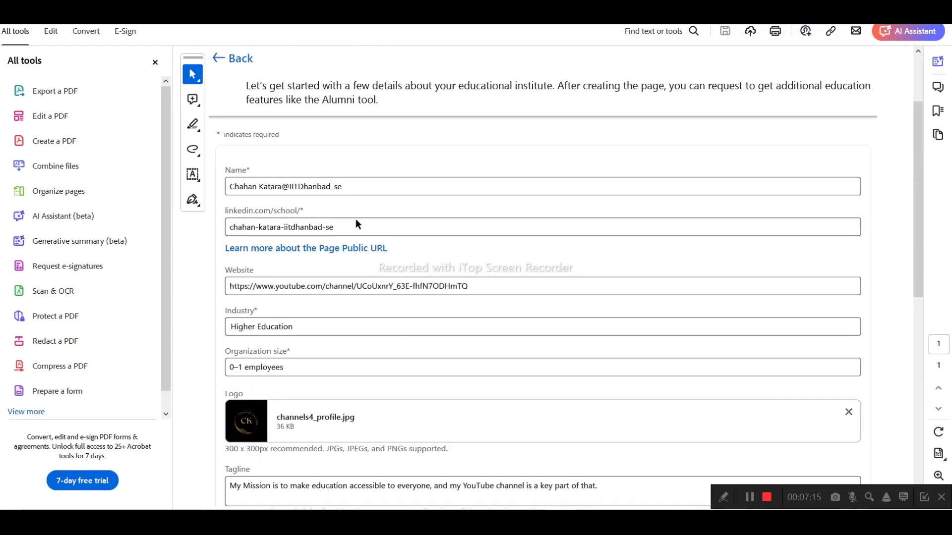
pyautogui.scroll(2, 329, 222)
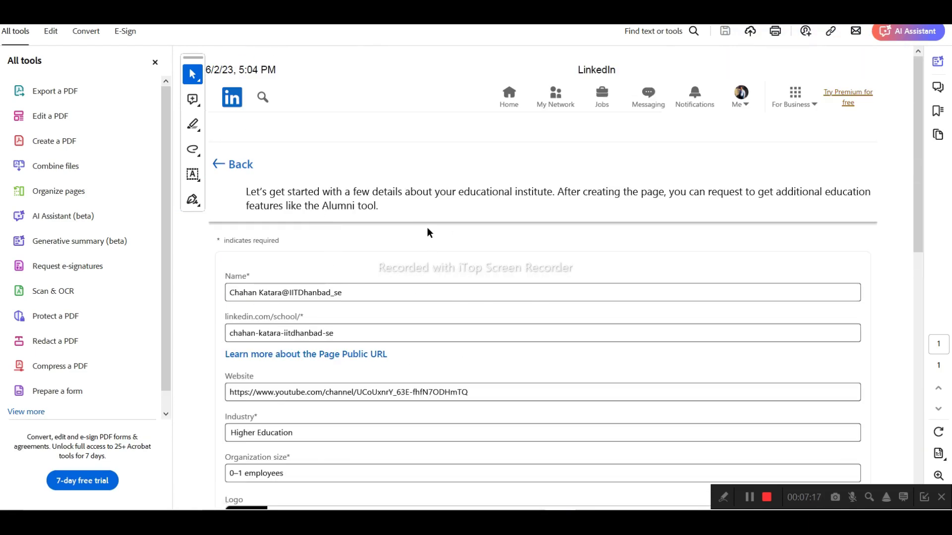
pyautogui.scroll(-6, 428, 229)
pyautogui.scroll(-5, 439, 229)
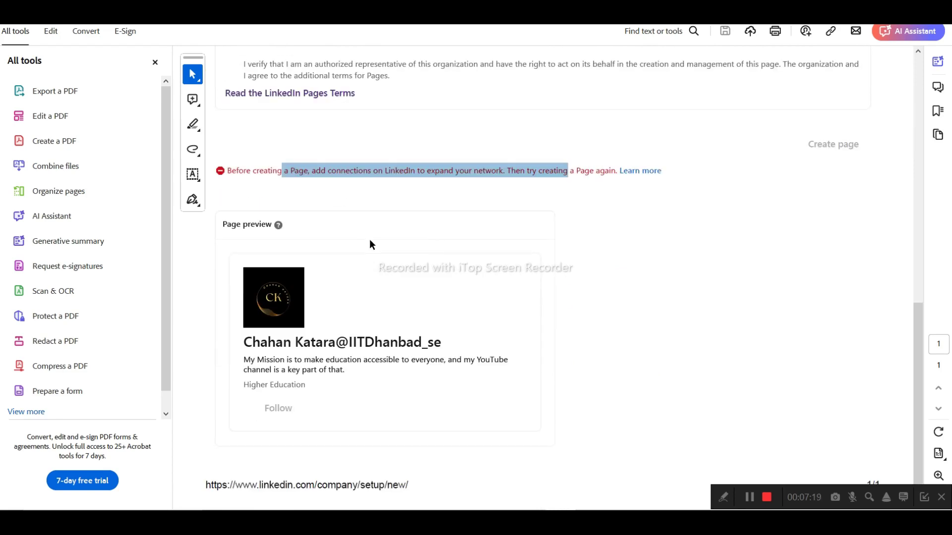
pyautogui.scroll(1, 370, 331)
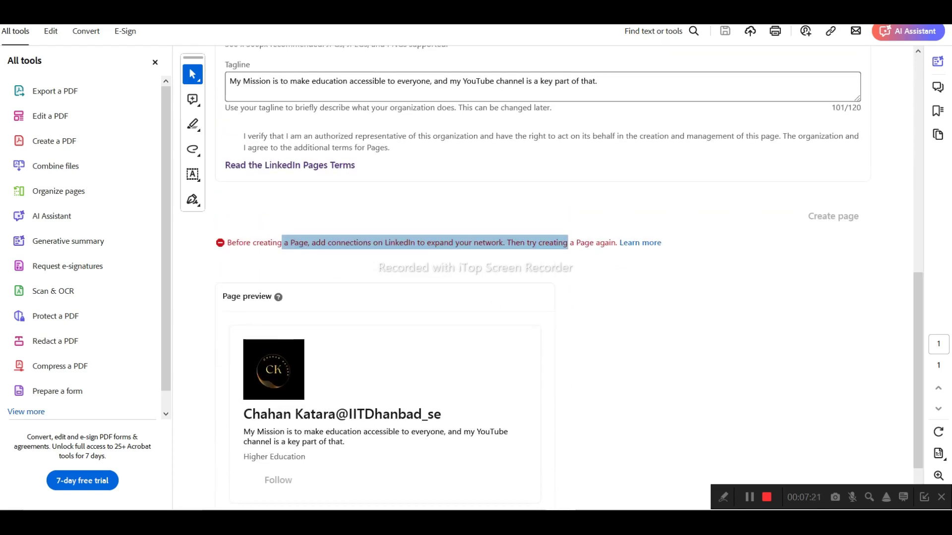
pyautogui.hotkey('alt', 'Tab')
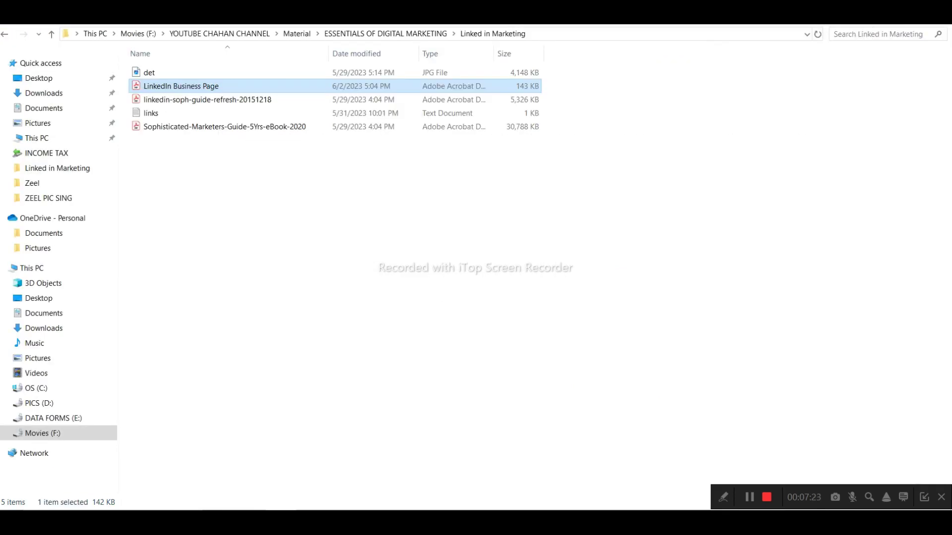
# Switch from File Explorer to the LinkedIn home feed in the Incognito browser.
pyautogui.hotkey('alt', 'Tab')
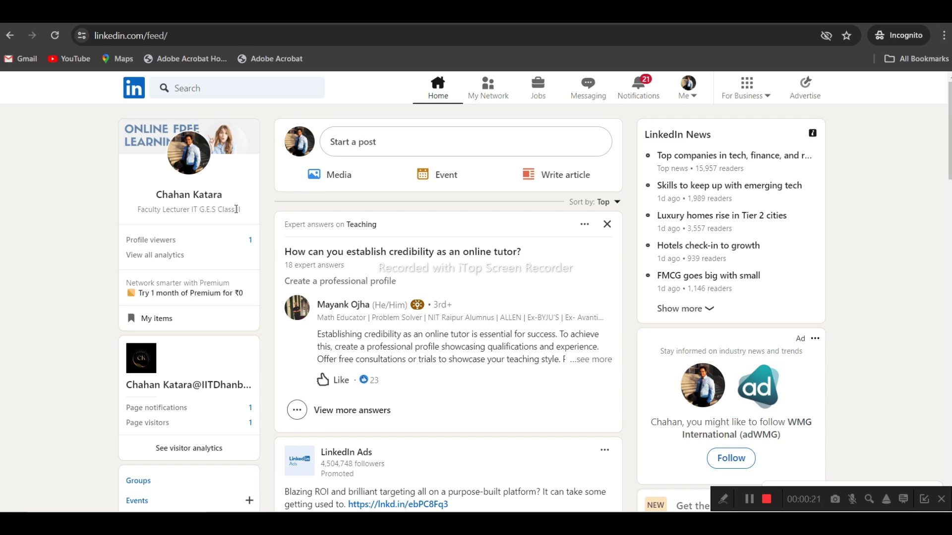
# Open My Network, close the Premium promotion card, and reload the page.
pyautogui.click(489, 90)
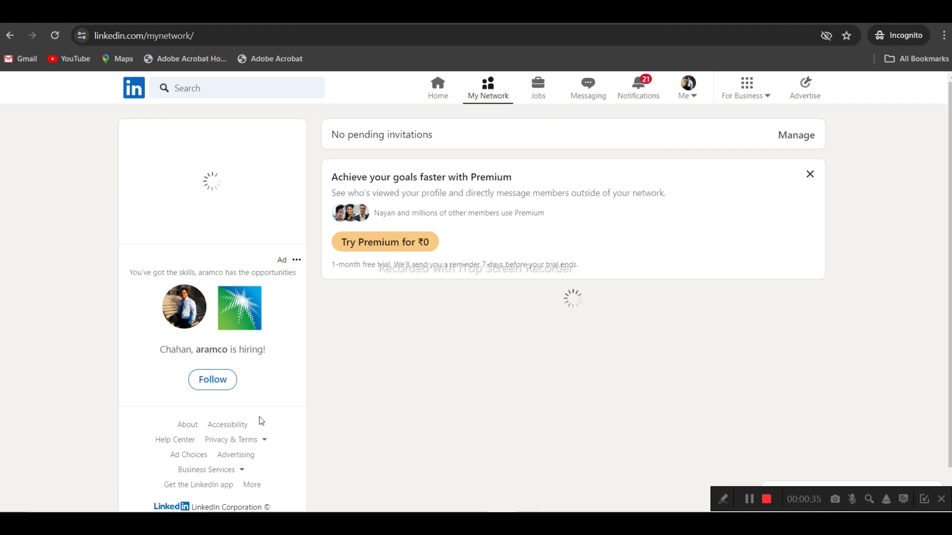
pyautogui.scroll(-1, 274, 389)
pyautogui.scroll(1, 275, 390)
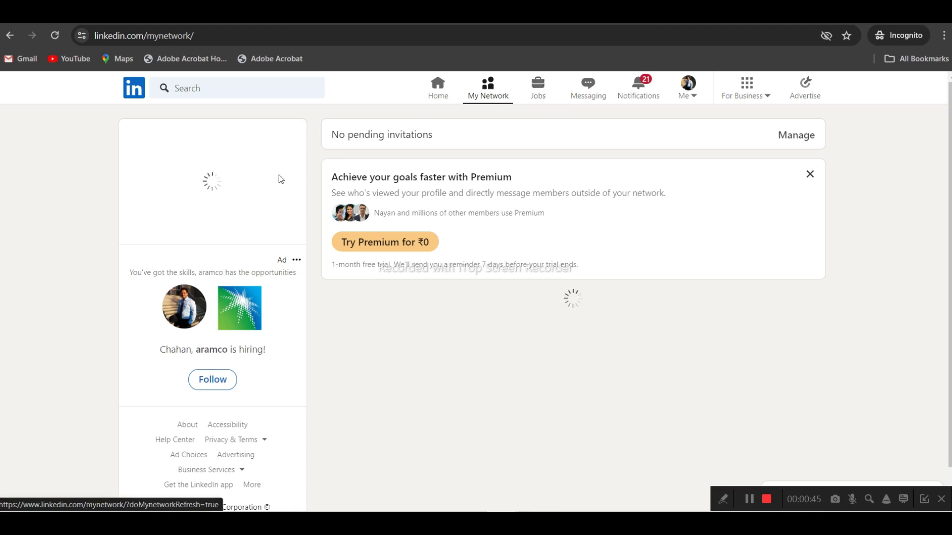
pyautogui.scroll(-1, 402, 317)
pyautogui.scroll(1, 403, 350)
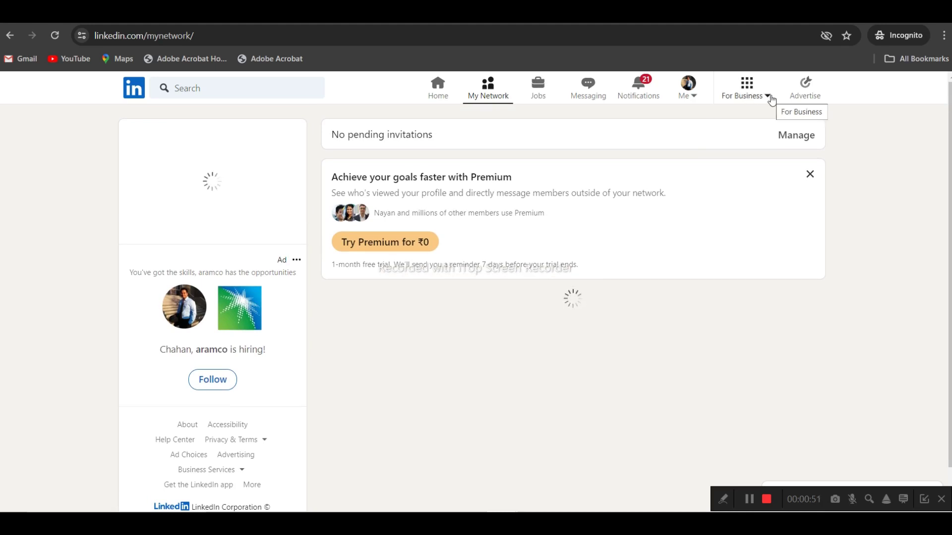
pyautogui.click(810, 174)
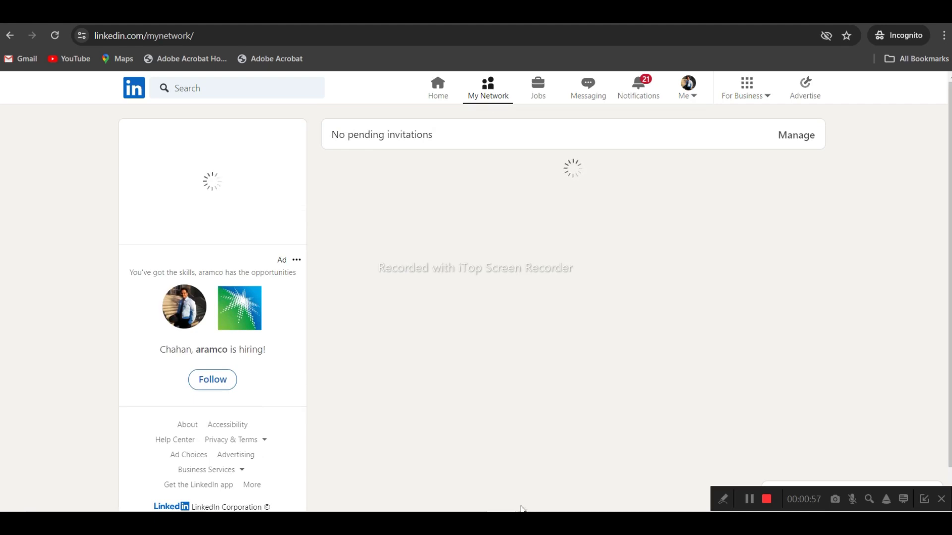
pyautogui.click(51, 35)
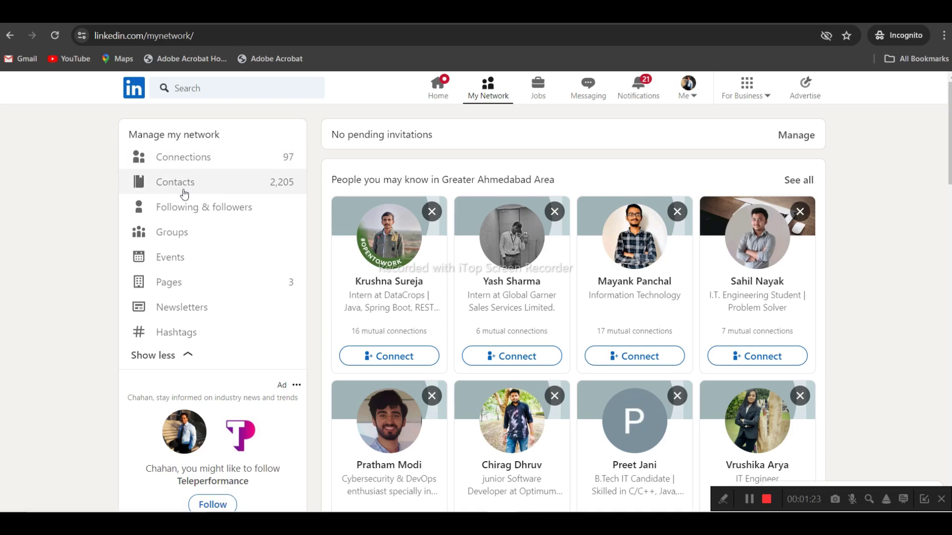
# Send connection requests to four suggested people on My Network.
pyautogui.scroll(-4, 274, 318)
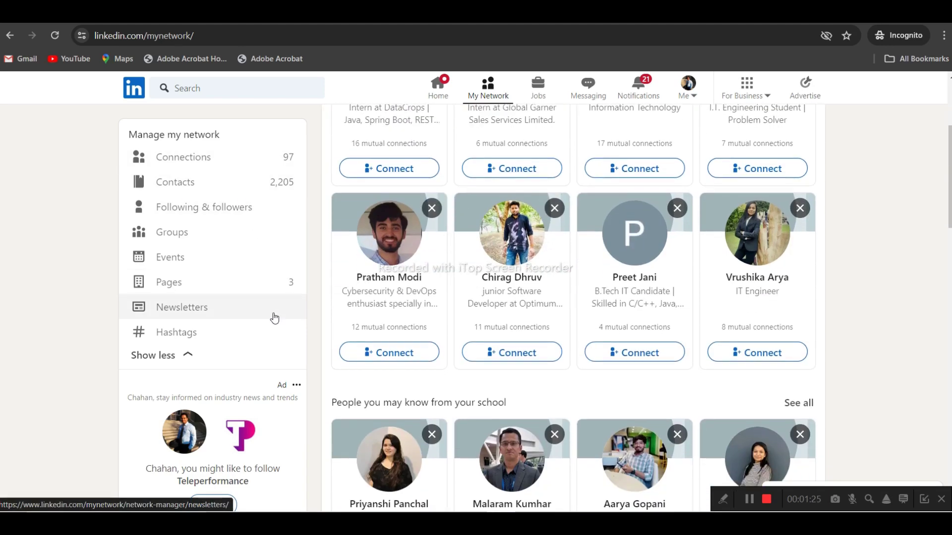
pyautogui.scroll(4, 274, 318)
pyautogui.scroll(-3, 271, 315)
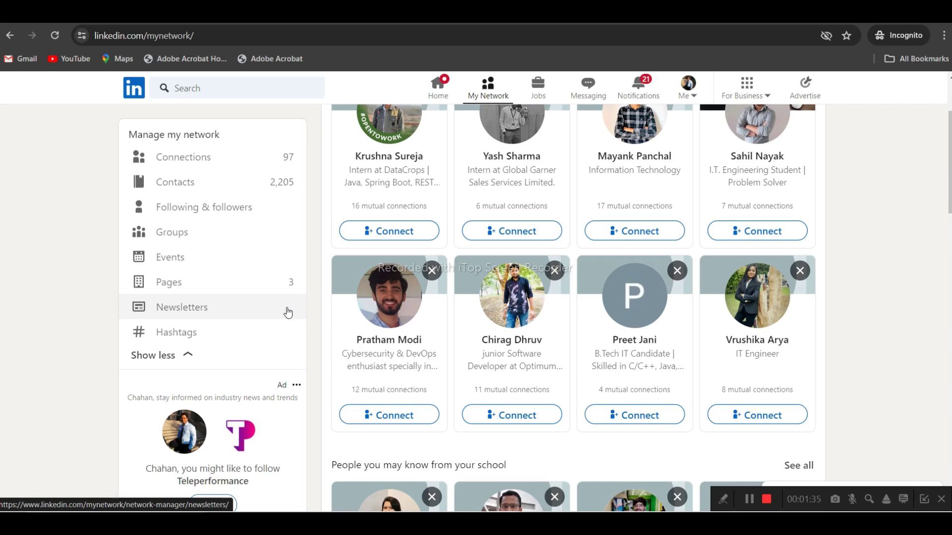
pyautogui.scroll(3, 288, 312)
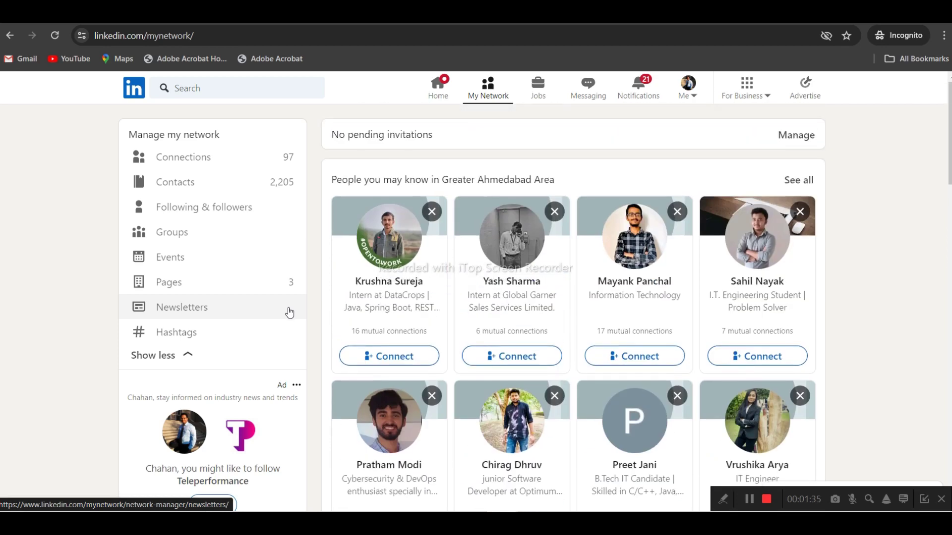
pyautogui.click(788, 356)
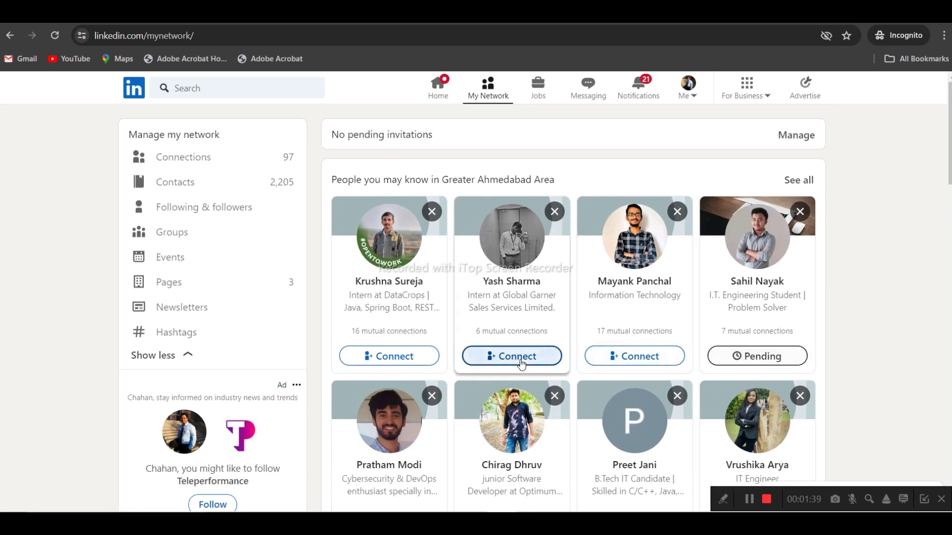
pyautogui.scroll(-8, 531, 361)
pyautogui.click(389, 329)
pyautogui.scroll(-4, 596, 326)
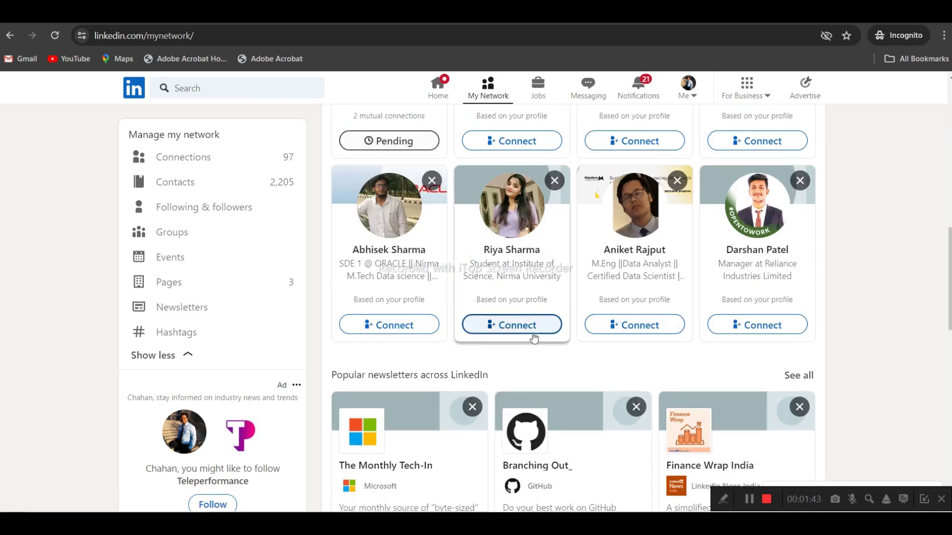
pyautogui.click(531, 327)
pyautogui.click(755, 326)
# Subscribe to Microsoft's The Monthly Tech-In newsletter under Popular newsletters.
pyautogui.scroll(-4, 759, 328)
pyautogui.scroll(3, 760, 327)
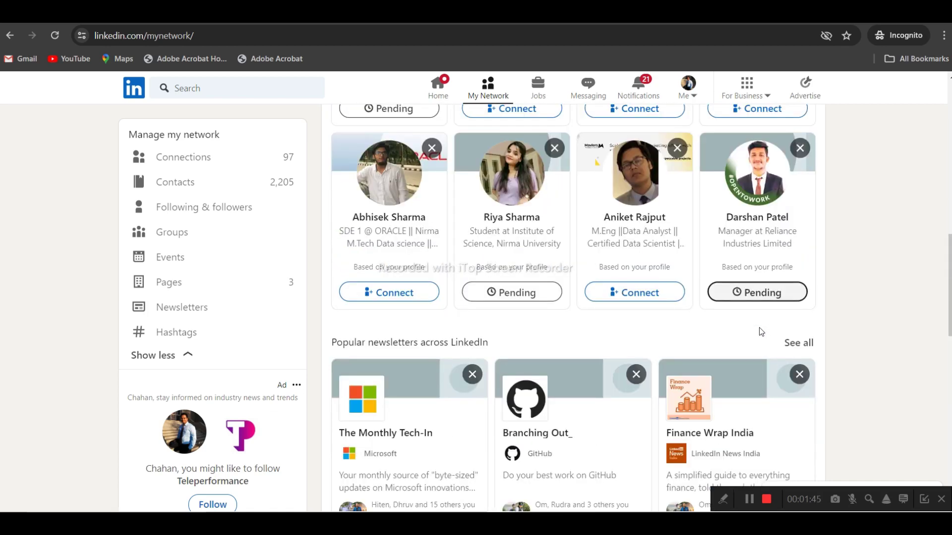
pyautogui.scroll(-4, 760, 328)
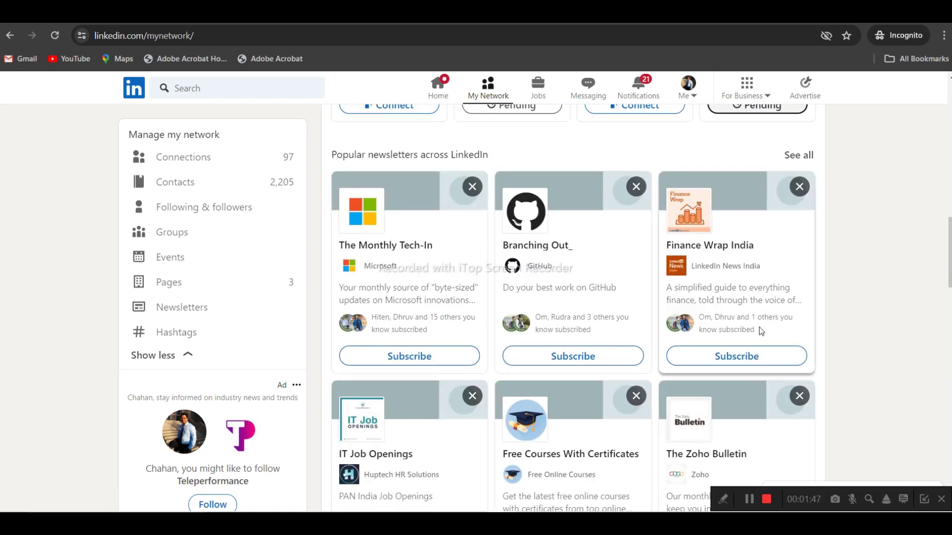
pyautogui.click(410, 356)
pyautogui.scroll(-1, 774, 347)
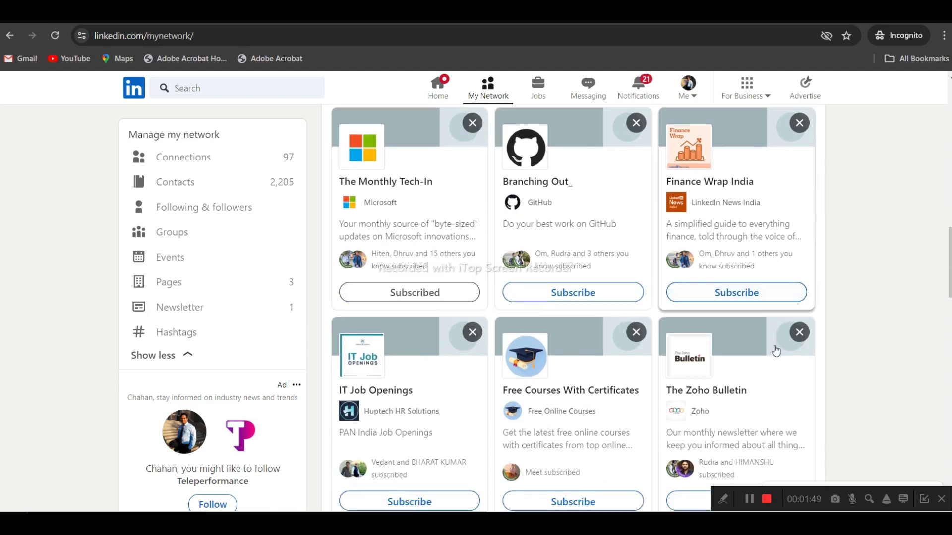
pyautogui.scroll(-14, 776, 351)
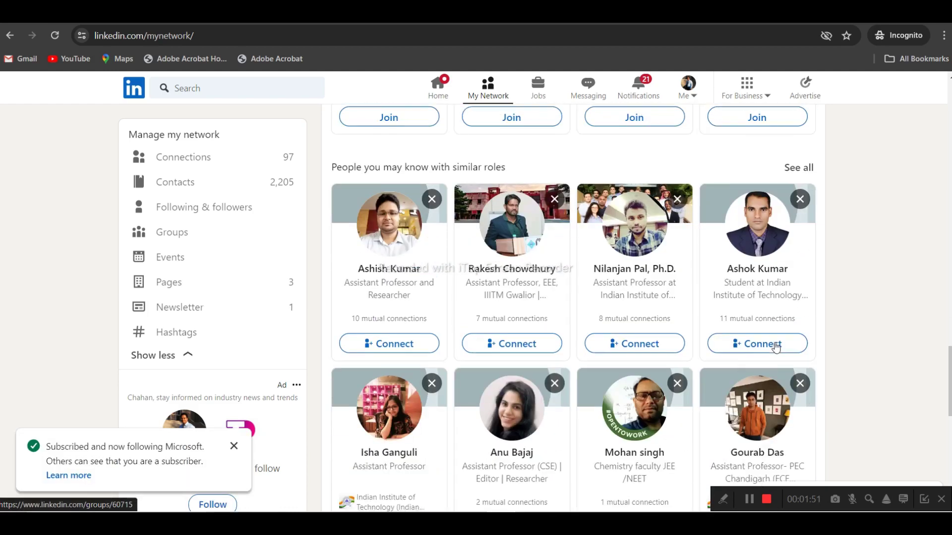
pyautogui.scroll(18, 776, 347)
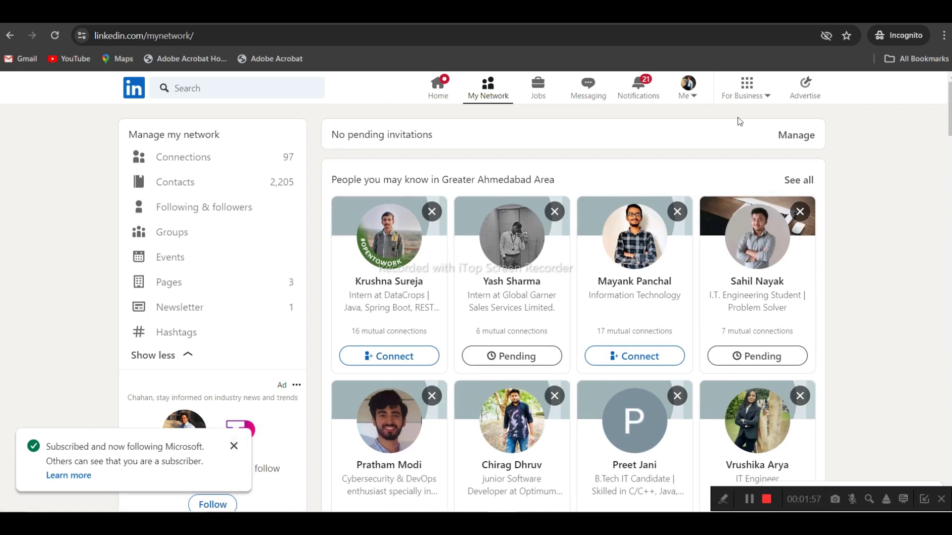
# From the For Business panel, choose Create a Company Page to reach the page-type chooser.
pyautogui.click(757, 97)
pyautogui.scroll(-1, 821, 351)
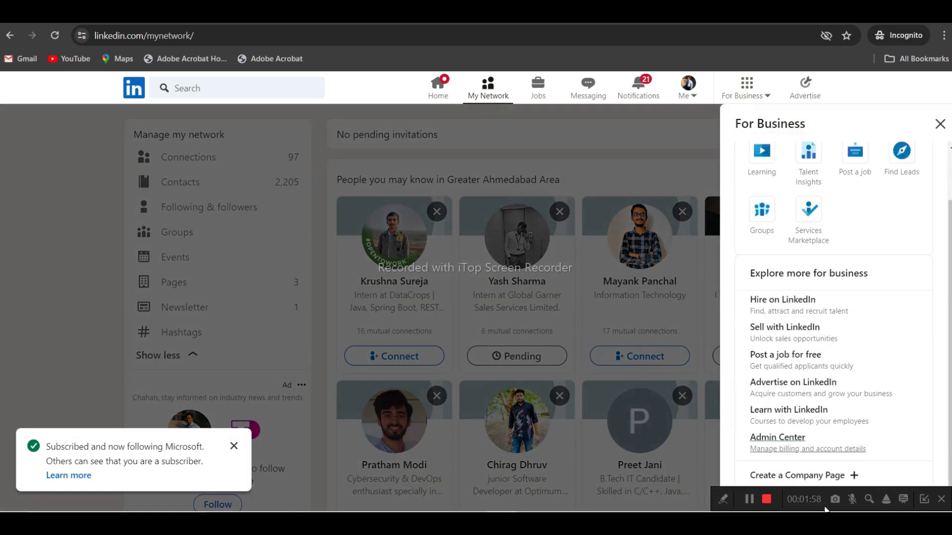
pyautogui.click(815, 478)
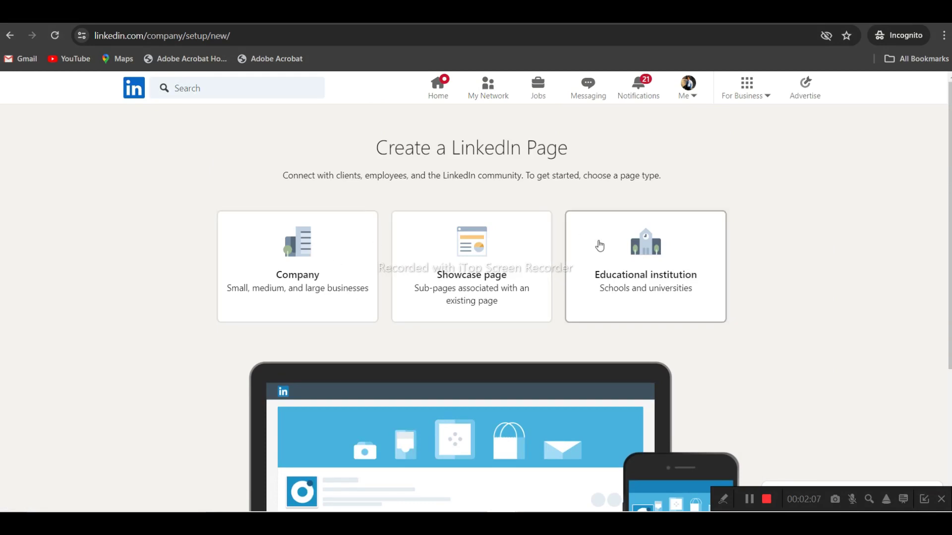
# Return to the LinkedIn home feed and dismiss the update notice covering it.
pyautogui.click(443, 84)
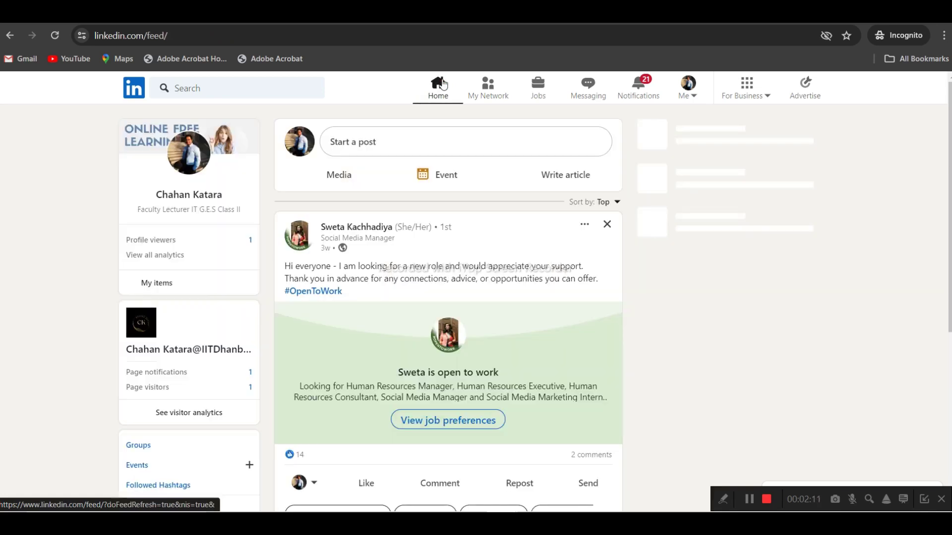
pyautogui.scroll(-2, 469, 164)
pyautogui.scroll(3, 469, 163)
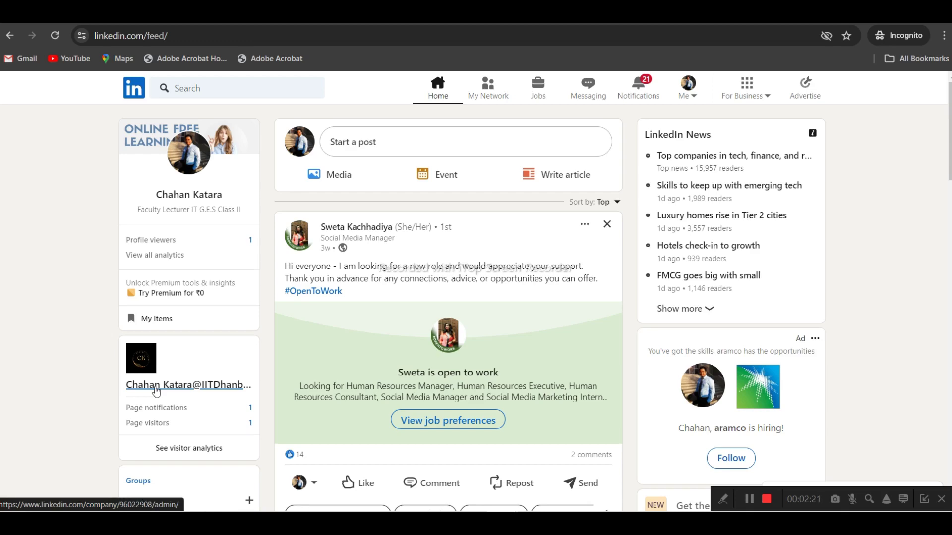
pyautogui.scroll(-2, 155, 391)
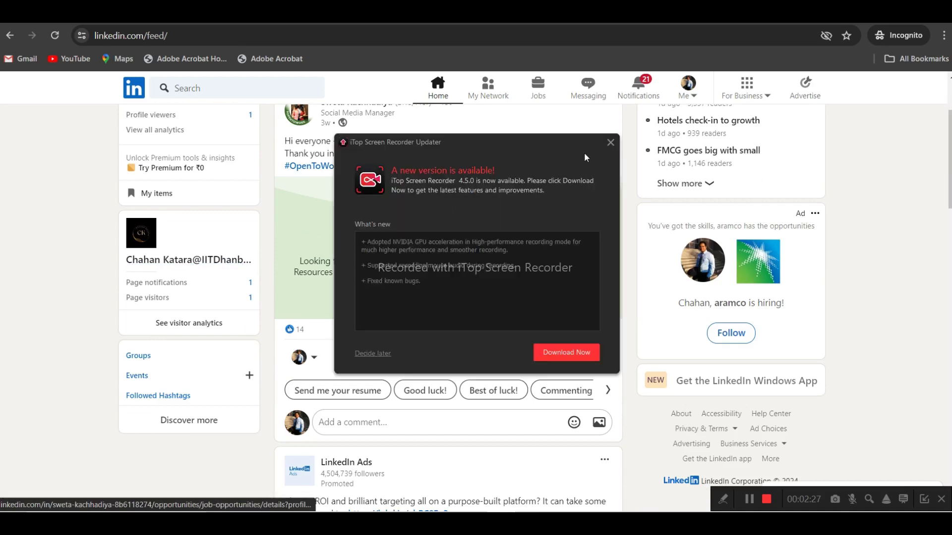
pyautogui.click(610, 142)
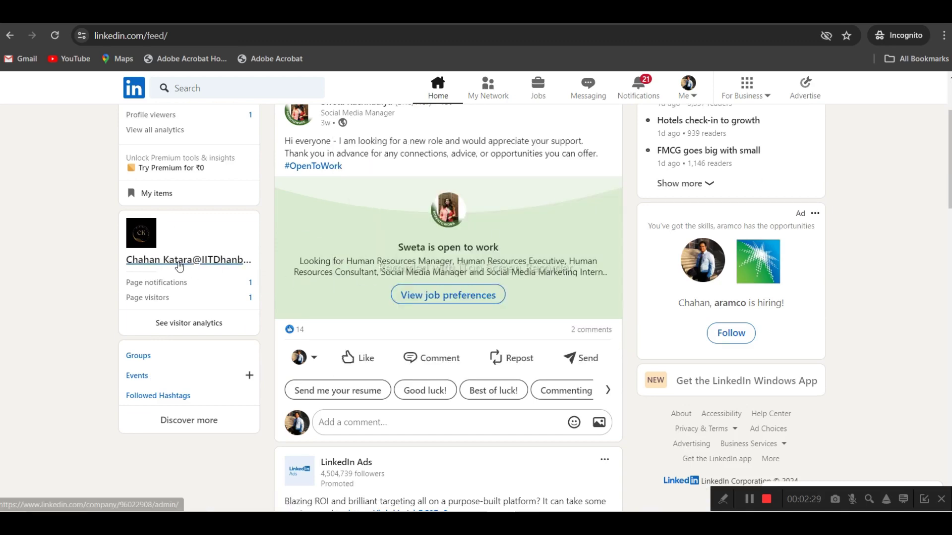
pyautogui.scroll(2, 255, 214)
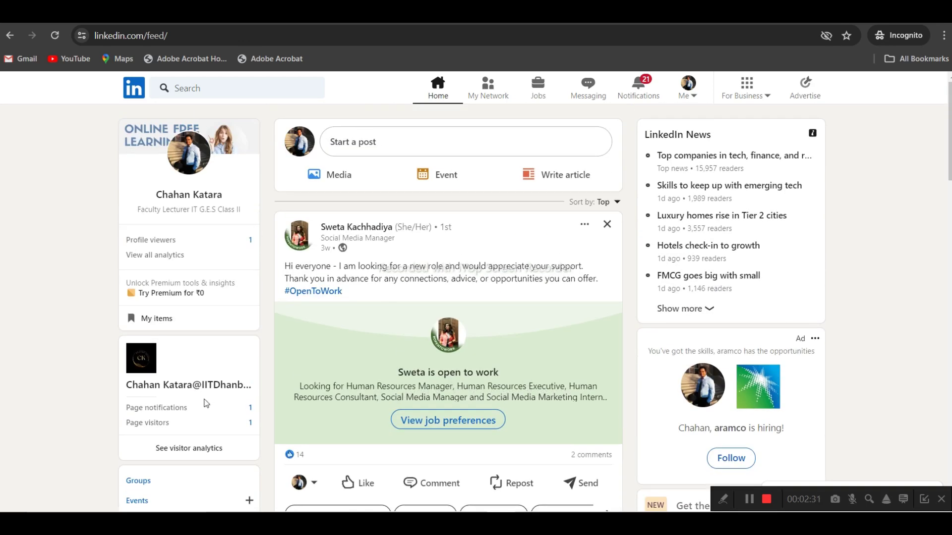
pyautogui.scroll(-1, 194, 392)
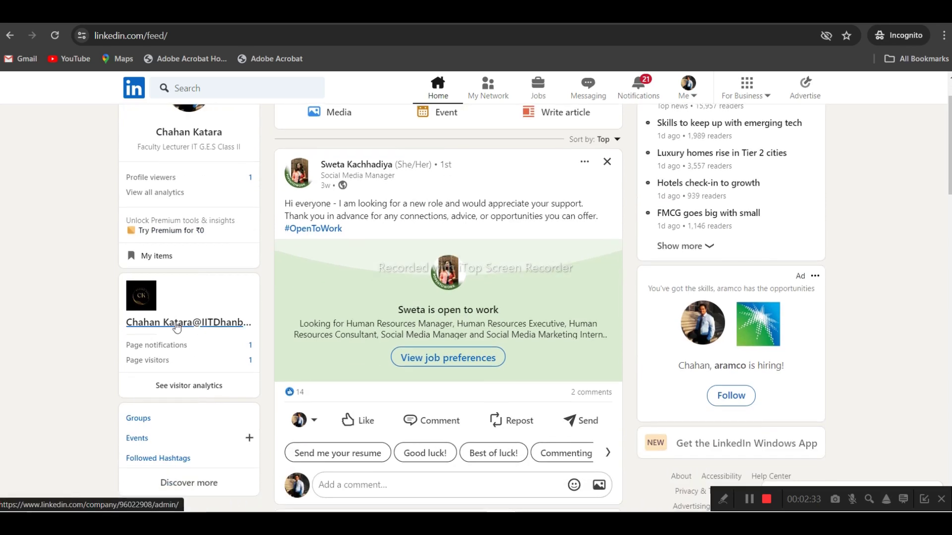
# Open the business page's admin view from the left sidebar and select its page name.
pyautogui.click(177, 326)
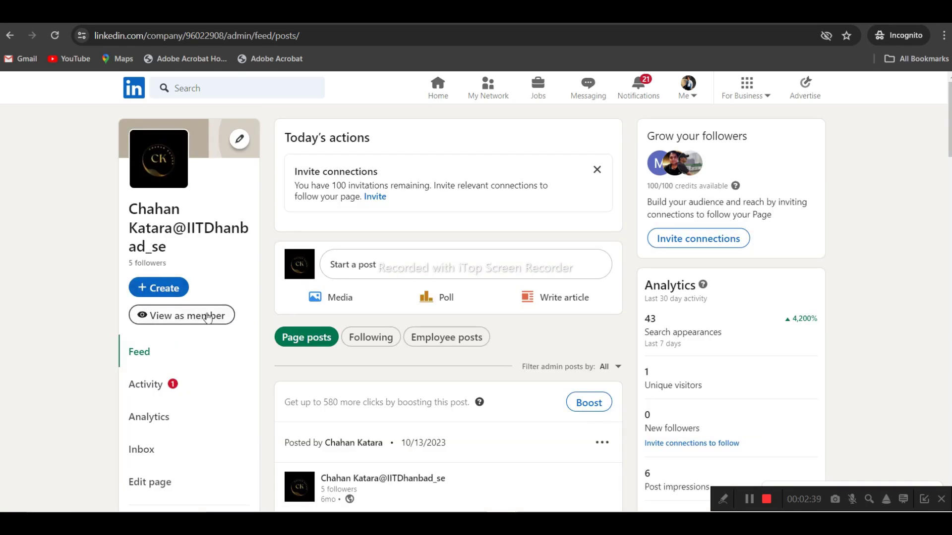
pyautogui.scroll(-1, 240, 224)
pyautogui.scroll(1, 240, 226)
pyautogui.moveTo(127, 214); pyautogui.dragTo(174, 253)
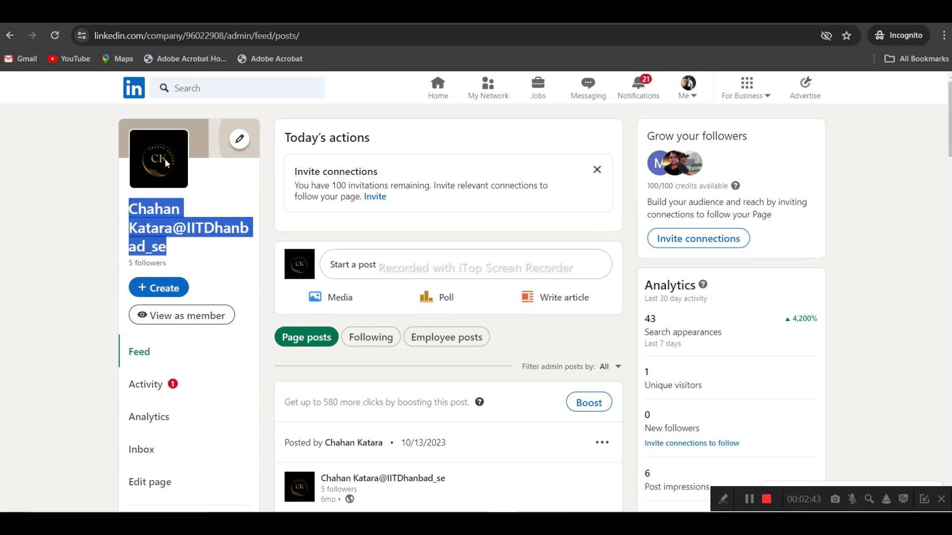
pyautogui.scroll(-3, 166, 162)
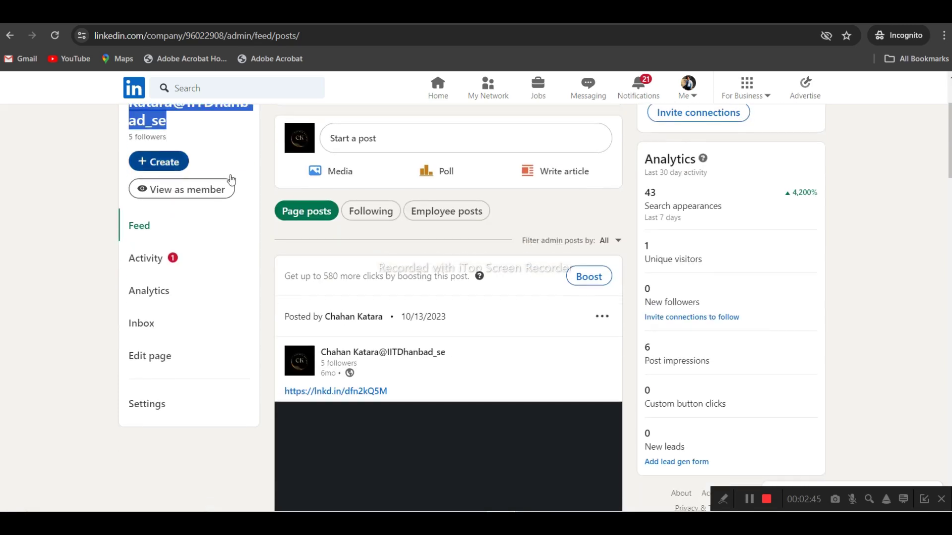
pyautogui.scroll(3, 253, 186)
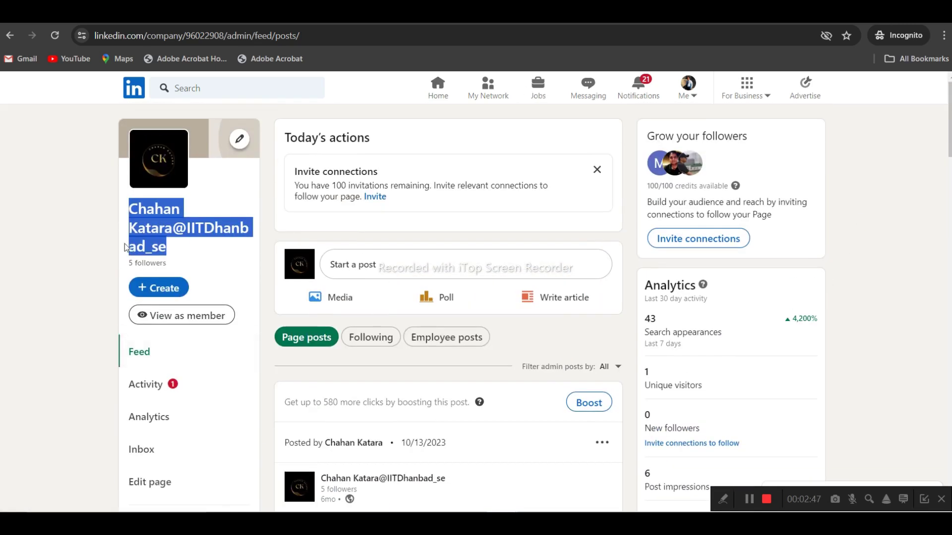
pyautogui.scroll(-2, 468, 238)
pyautogui.scroll(2, 465, 239)
pyautogui.click(575, 307)
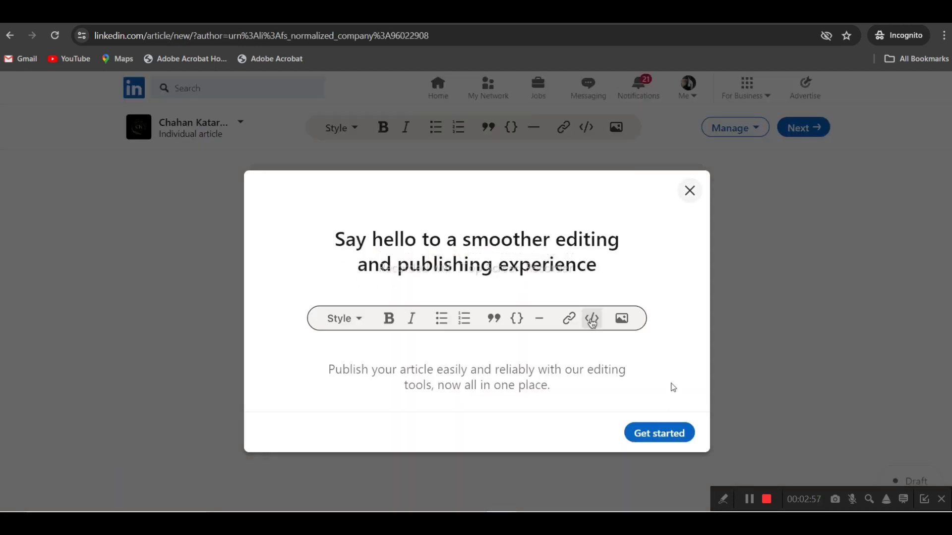
pyautogui.click(658, 432)
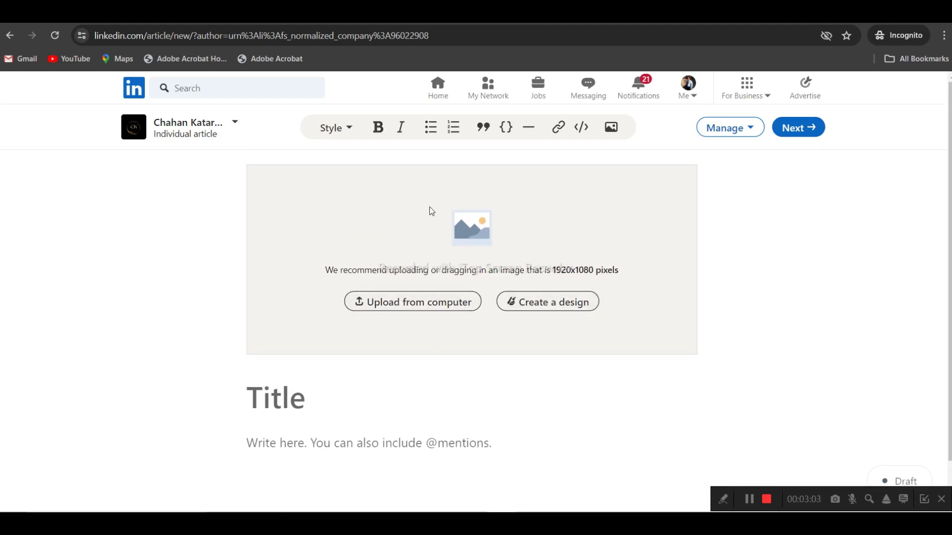
pyautogui.click(10, 36)
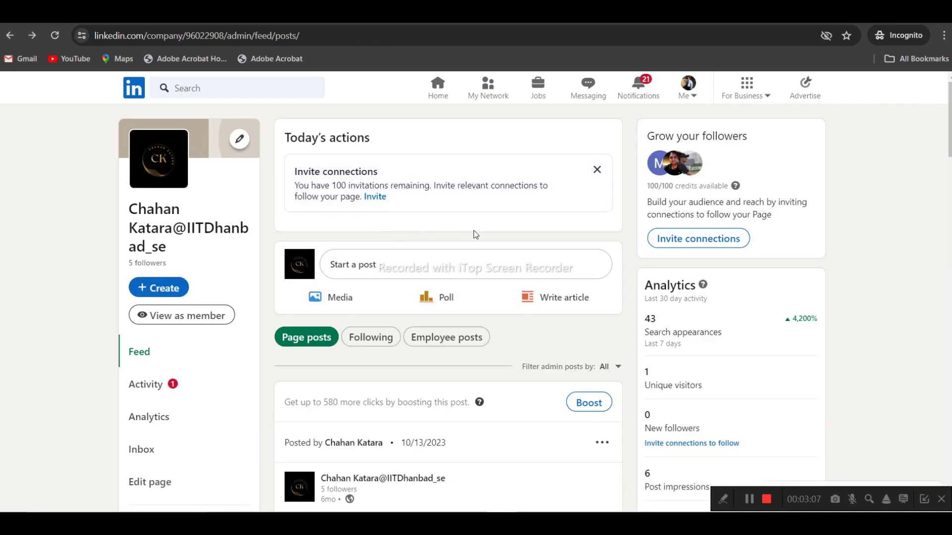
# Scroll the admin feed and dismiss the Invite connections suggestion.
pyautogui.scroll(-3, 474, 233)
pyautogui.scroll(-5, 602, 315)
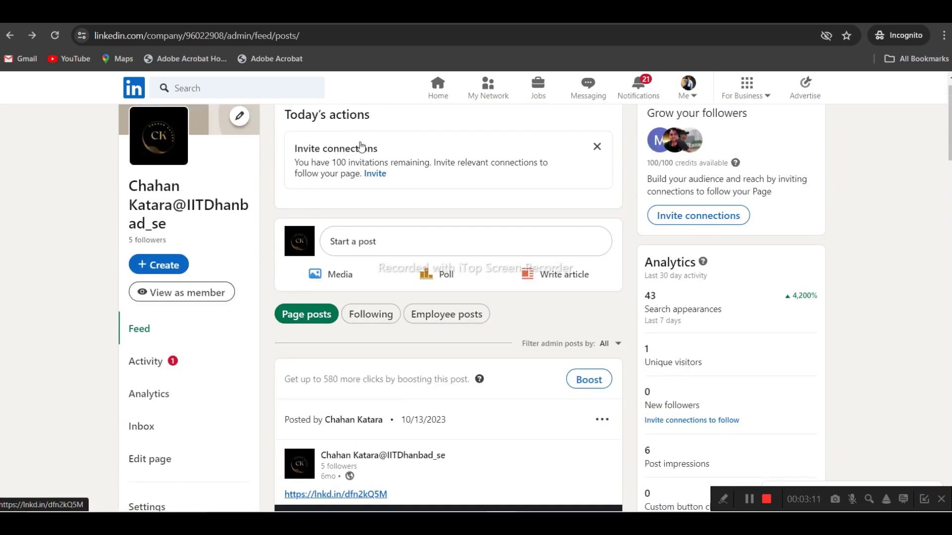
pyautogui.scroll(-8, 479, 301)
pyautogui.scroll(-10, 479, 301)
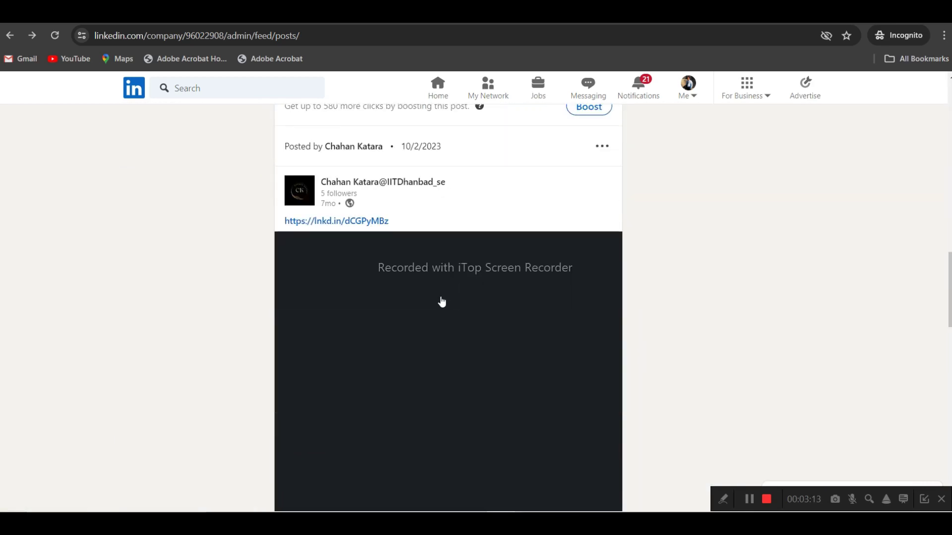
pyautogui.scroll(-6, 440, 298)
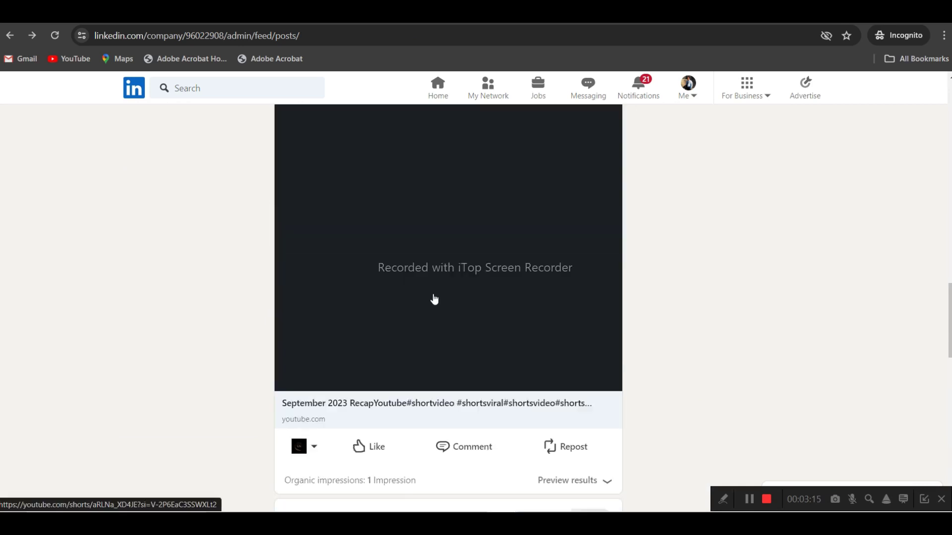
pyautogui.scroll(5, 436, 299)
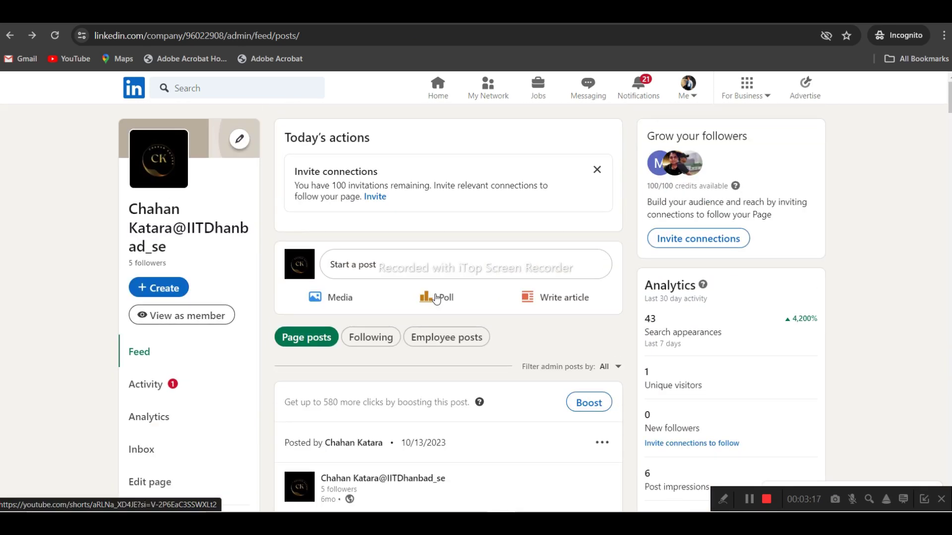
pyautogui.click(598, 170)
# Highlight the Analytics summary, including the 43 search appearances figure.
pyautogui.scroll(-4, 597, 176)
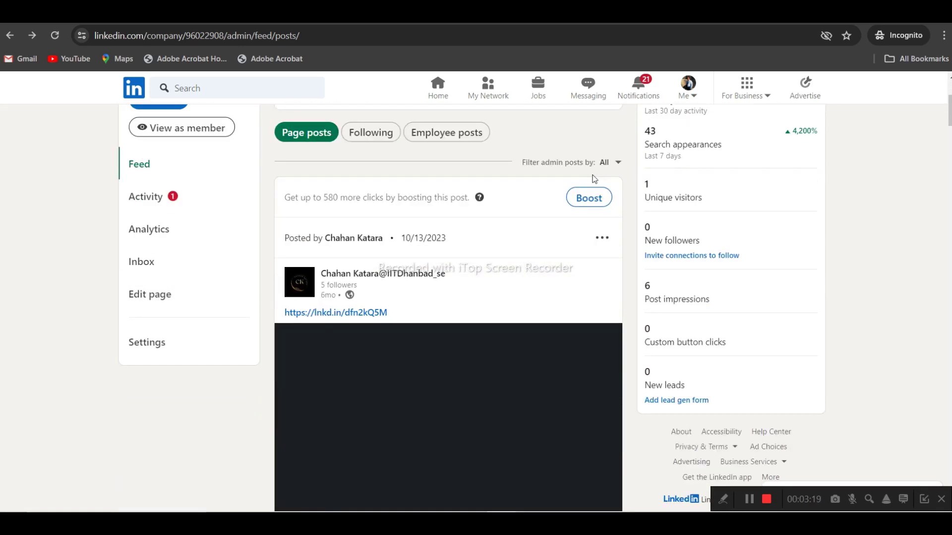
pyautogui.scroll(4, 594, 179)
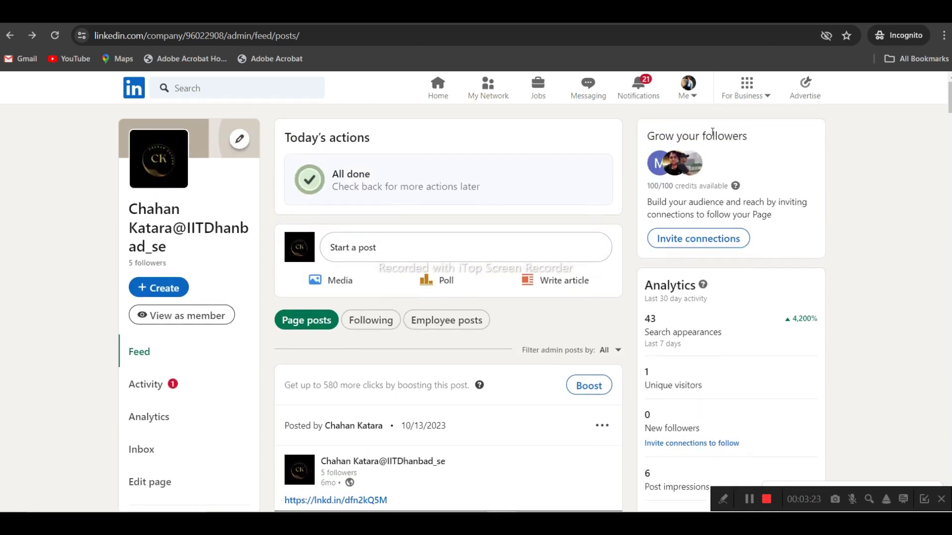
pyautogui.scroll(-3, 713, 132)
pyautogui.scroll(3, 703, 126)
pyautogui.scroll(-3, 712, 246)
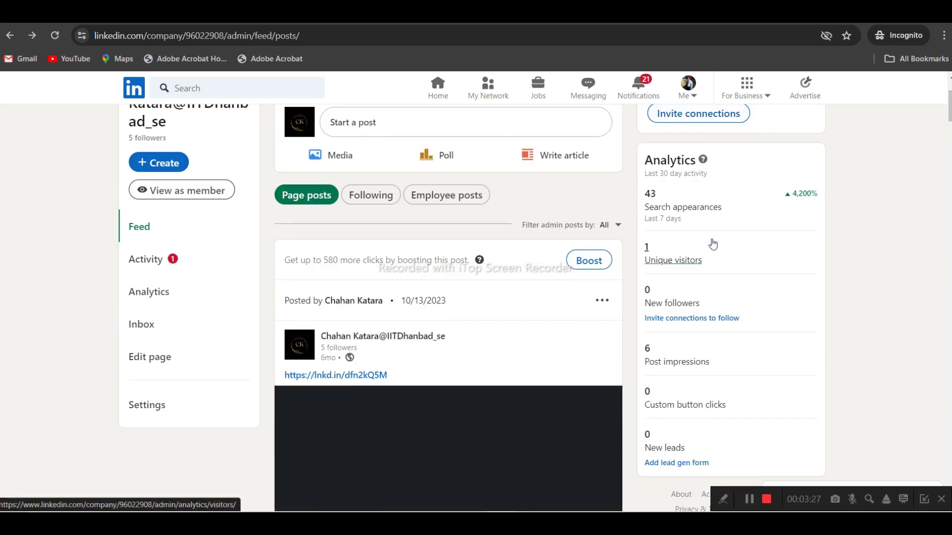
pyautogui.moveTo(652, 159); pyautogui.dragTo(706, 165)
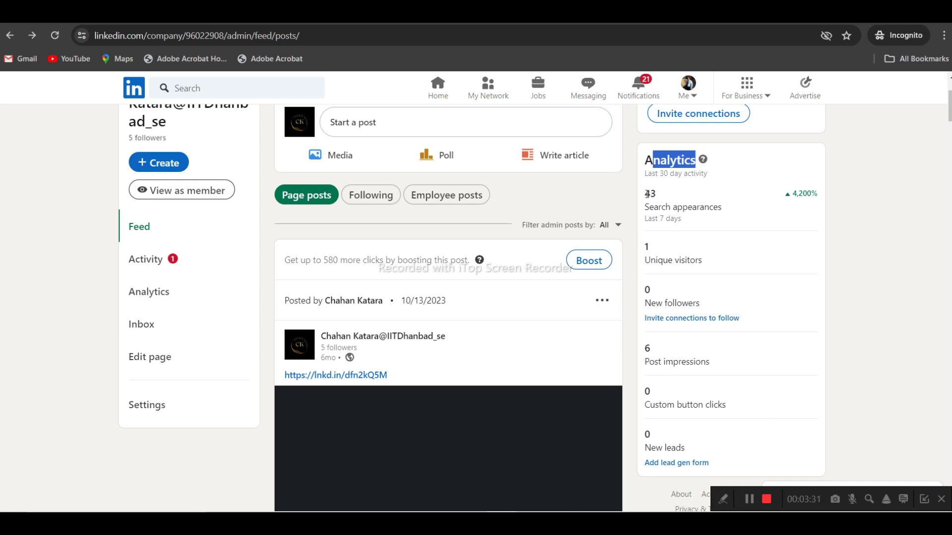
pyautogui.moveTo(647, 194); pyautogui.dragTo(679, 196)
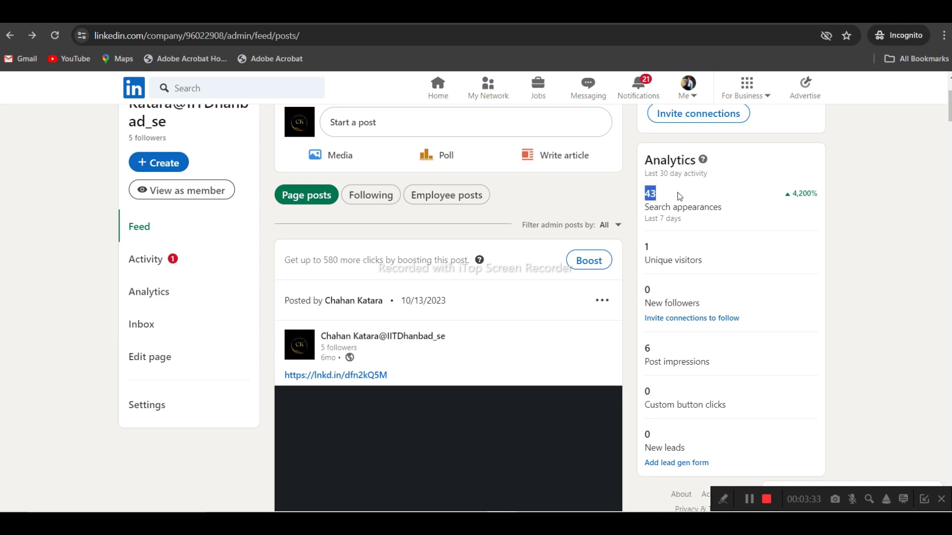
# Review the Analytics section and the page's posts again.
pyautogui.scroll(-1, 679, 196)
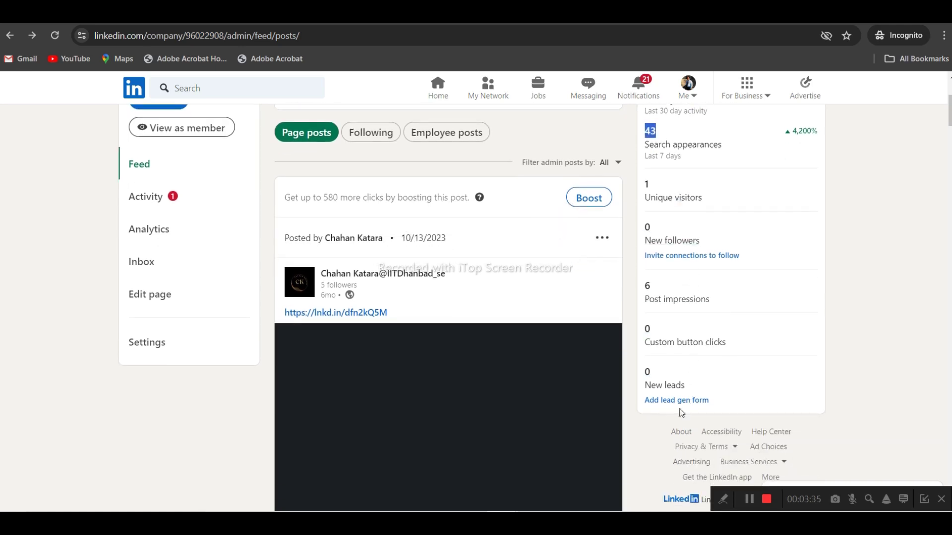
pyautogui.scroll(2, 769, 286)
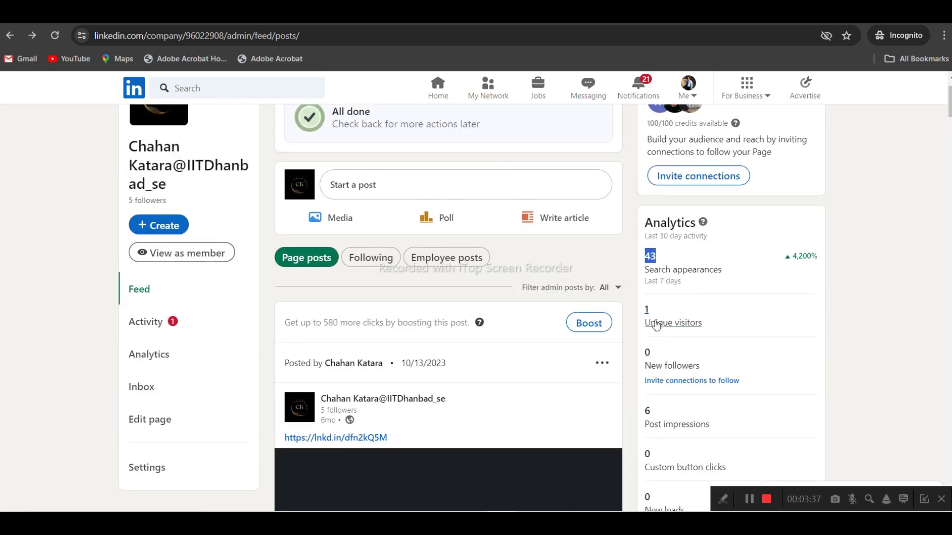
pyautogui.scroll(-1, 654, 364)
pyautogui.scroll(-1, 670, 373)
pyautogui.scroll(3, 666, 374)
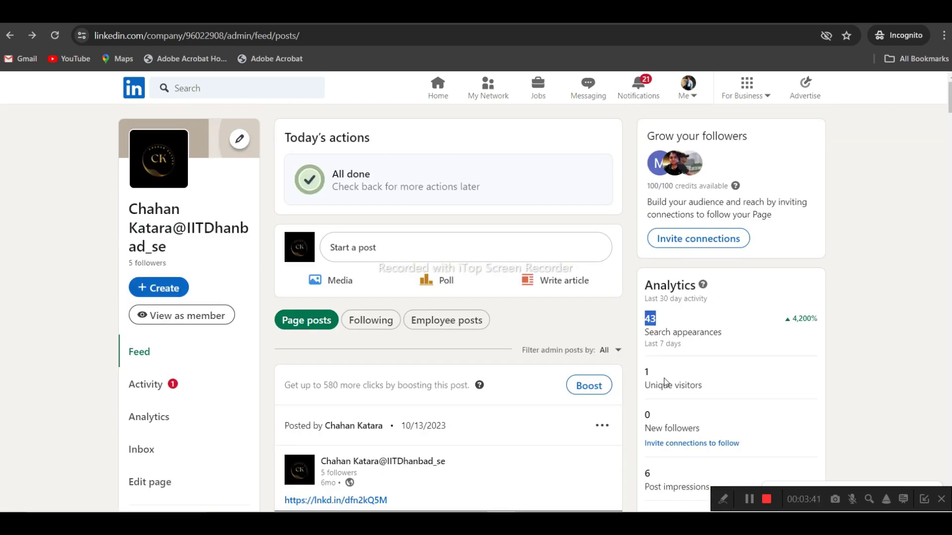
pyautogui.moveTo(651, 286); pyautogui.dragTo(719, 279)
pyautogui.click(721, 282)
pyautogui.scroll(-3, 757, 330)
pyautogui.scroll(3, 757, 330)
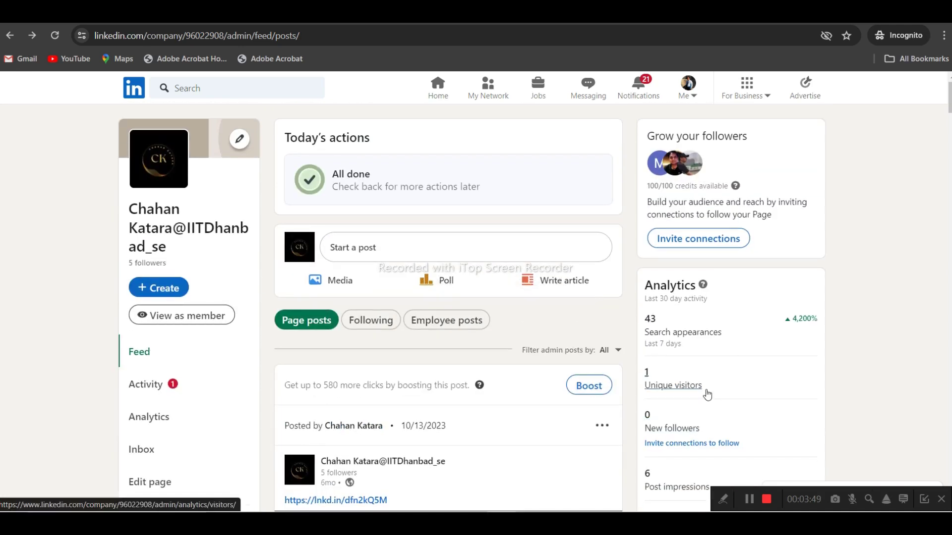
pyautogui.scroll(-4, 765, 331)
pyautogui.scroll(3, 780, 332)
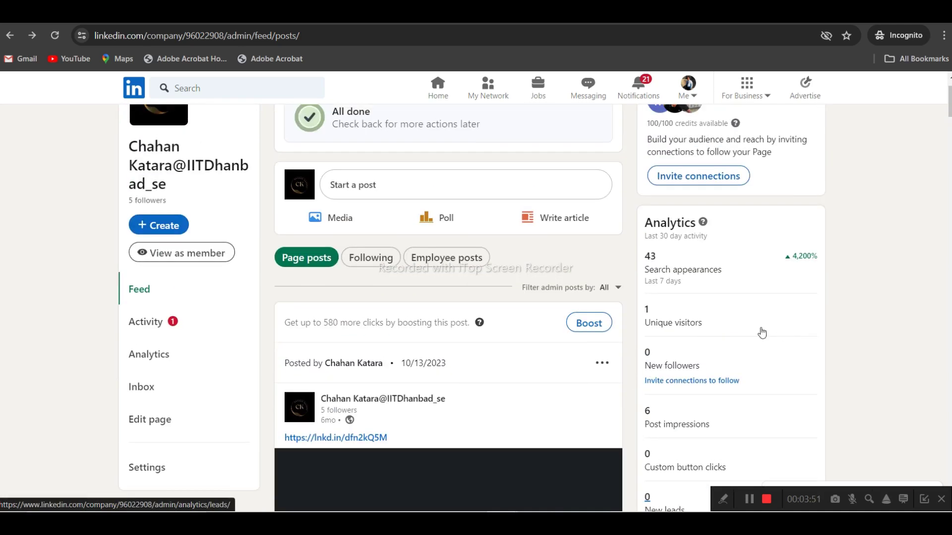
pyautogui.scroll(-3, 603, 236)
pyautogui.scroll(3, 169, 333)
# Review the Activity notifications, including the new page visitor, and bring up Content analytics for Mar 23–Apr 21, 2024.
pyautogui.click(146, 330)
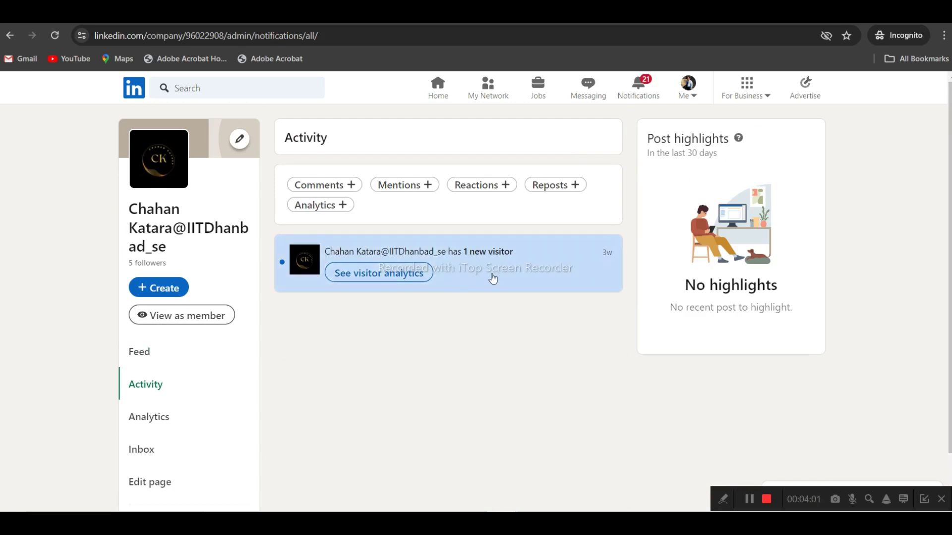
pyautogui.scroll(-1, 491, 276)
pyautogui.scroll(1, 439, 236)
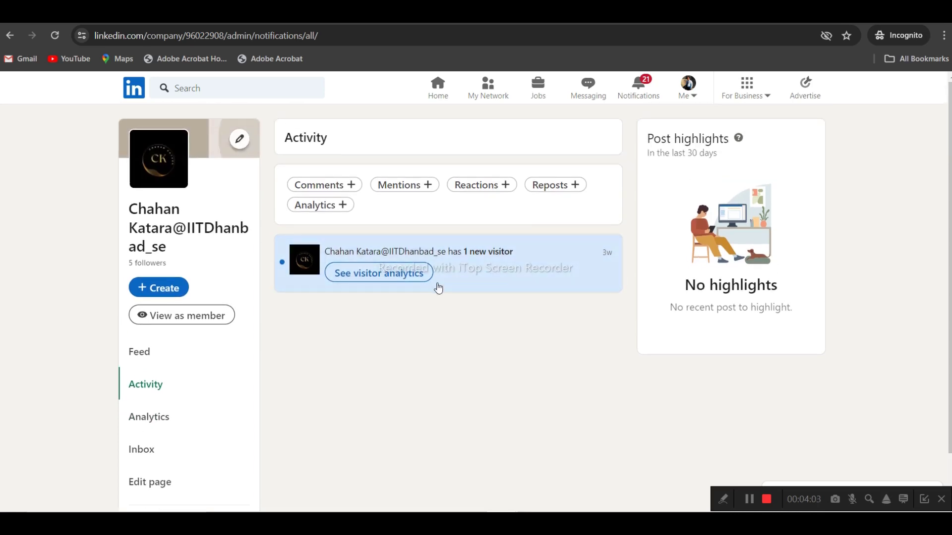
pyautogui.scroll(-1, 441, 268)
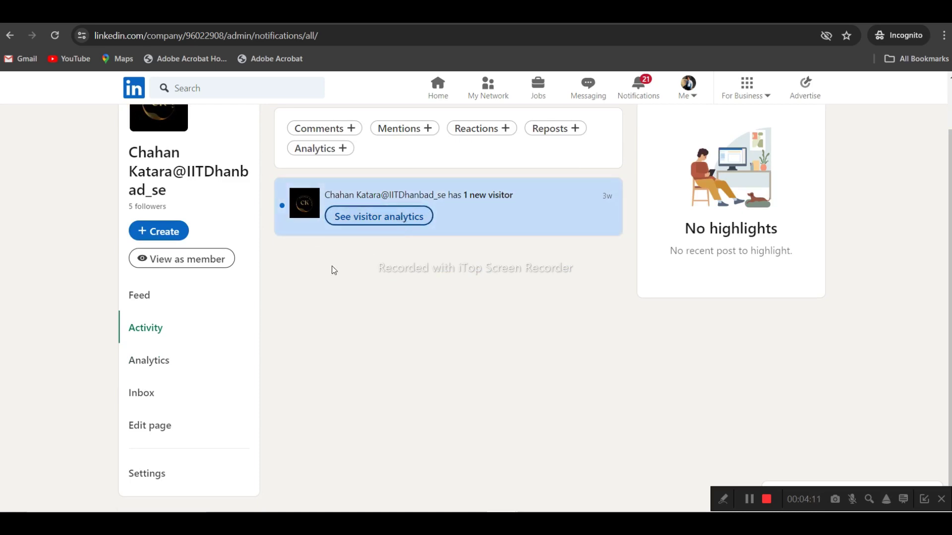
pyautogui.click(175, 357)
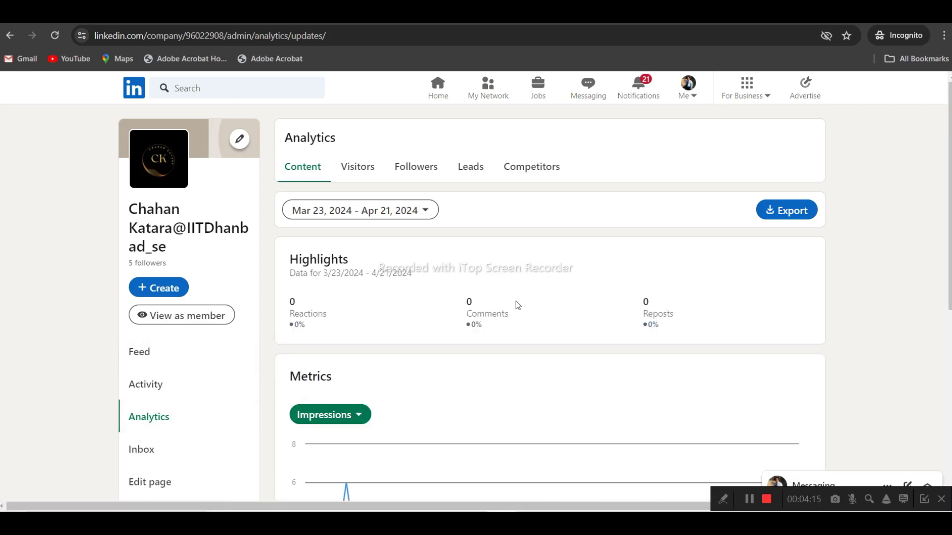
# Browse the Content analytics for Mar 23–Apr 21, 2024, keeping the current date range.
pyautogui.scroll(-4, 533, 317)
pyautogui.scroll(4, 533, 316)
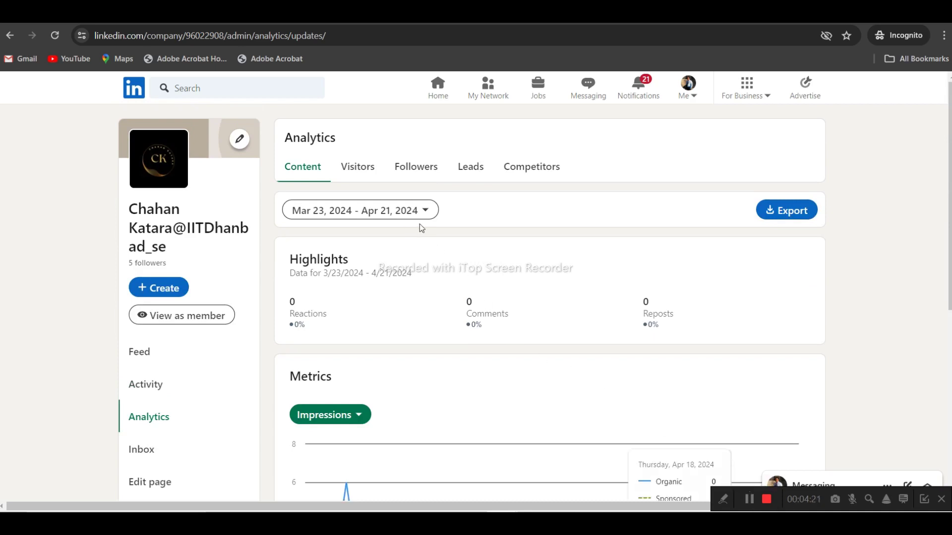
pyautogui.scroll(-1, 426, 232)
pyautogui.click(428, 147)
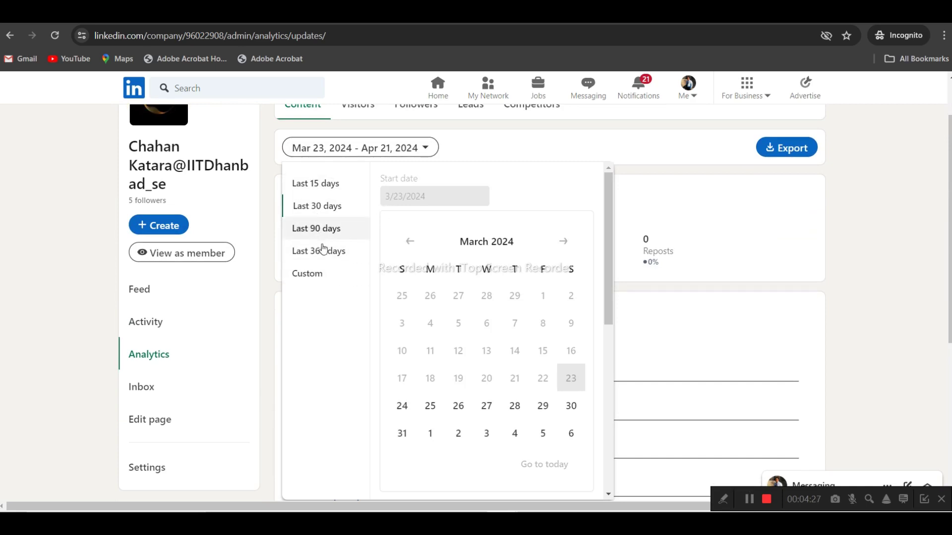
pyautogui.click(865, 242)
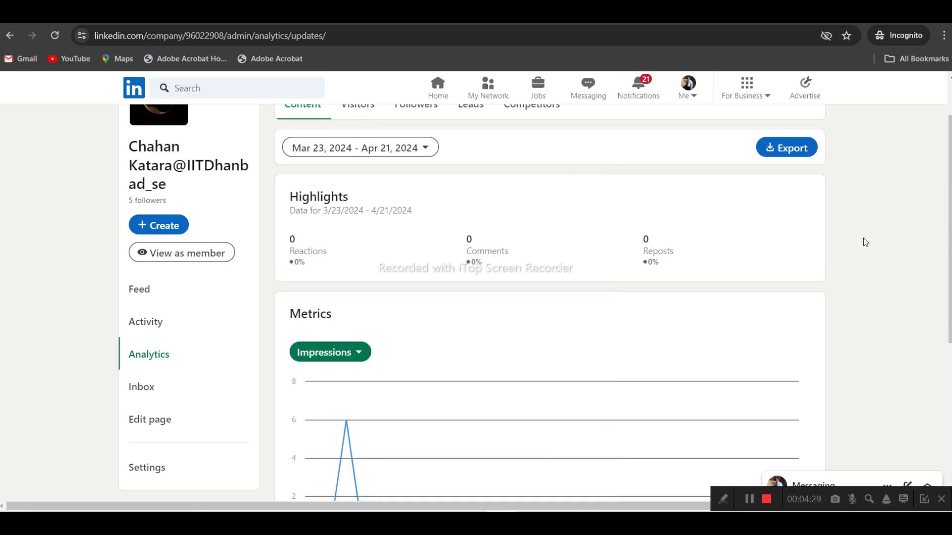
pyautogui.scroll(2, 435, 225)
pyautogui.scroll(-4, 452, 283)
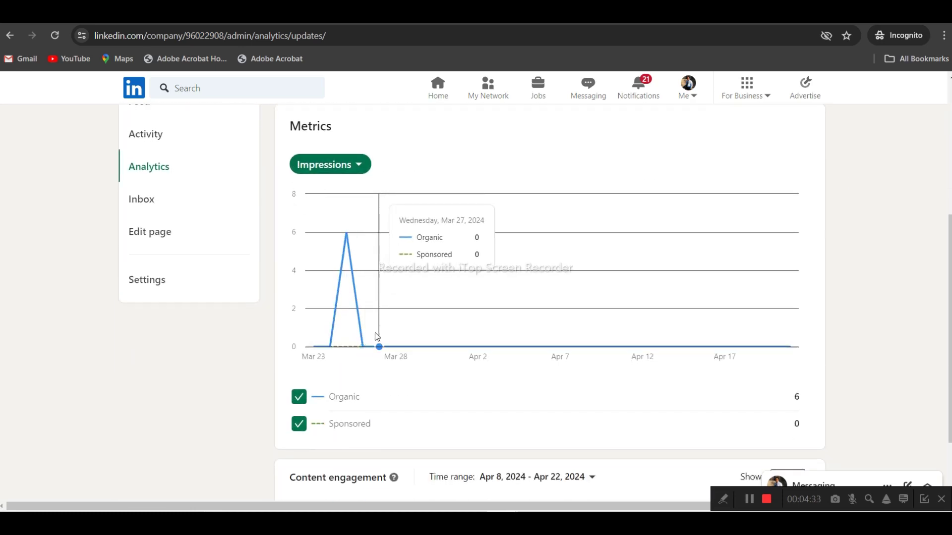
pyautogui.scroll(-1, 350, 400)
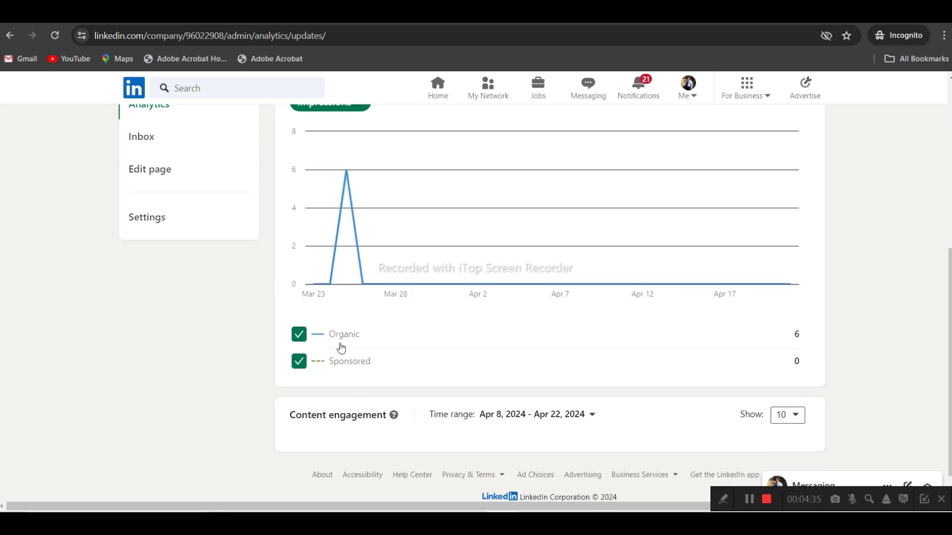
pyautogui.scroll(1, 341, 339)
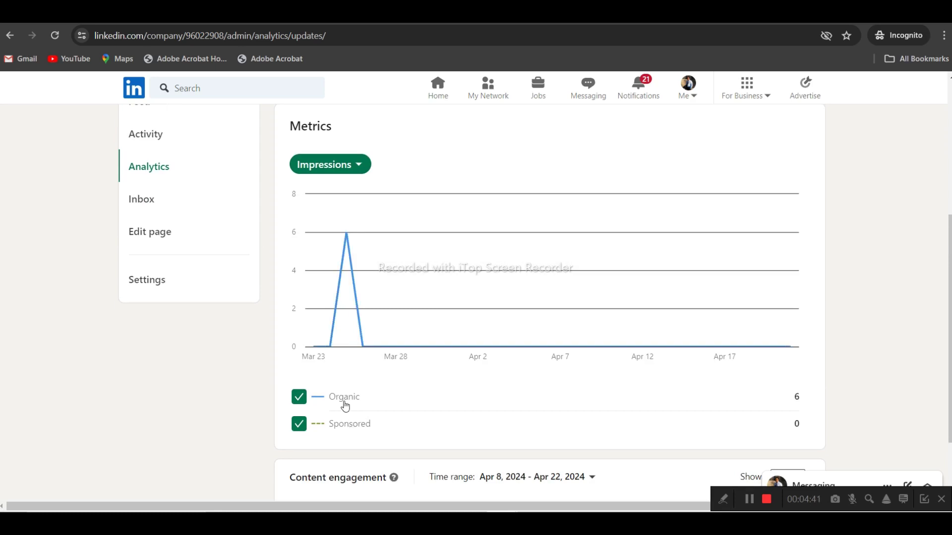
pyautogui.scroll(3, 345, 409)
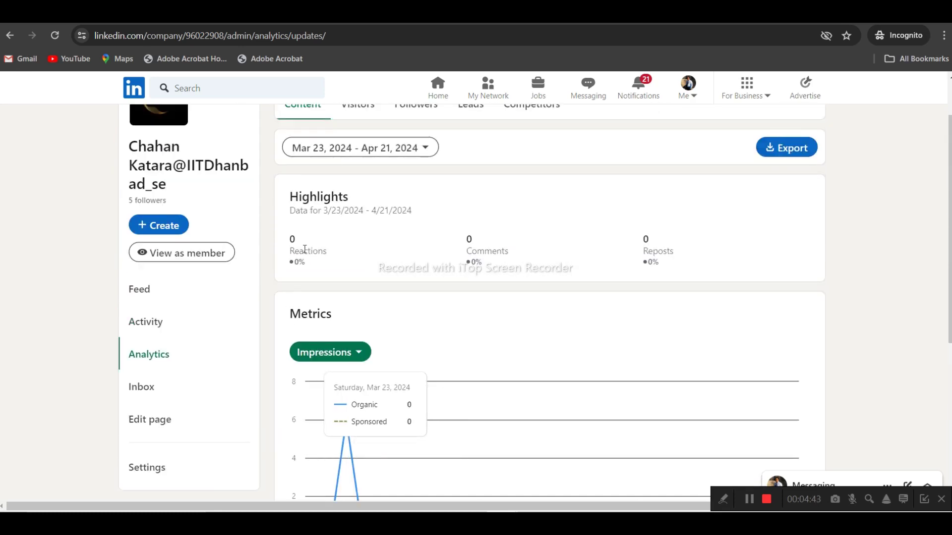
pyautogui.scroll(1, 256, 256)
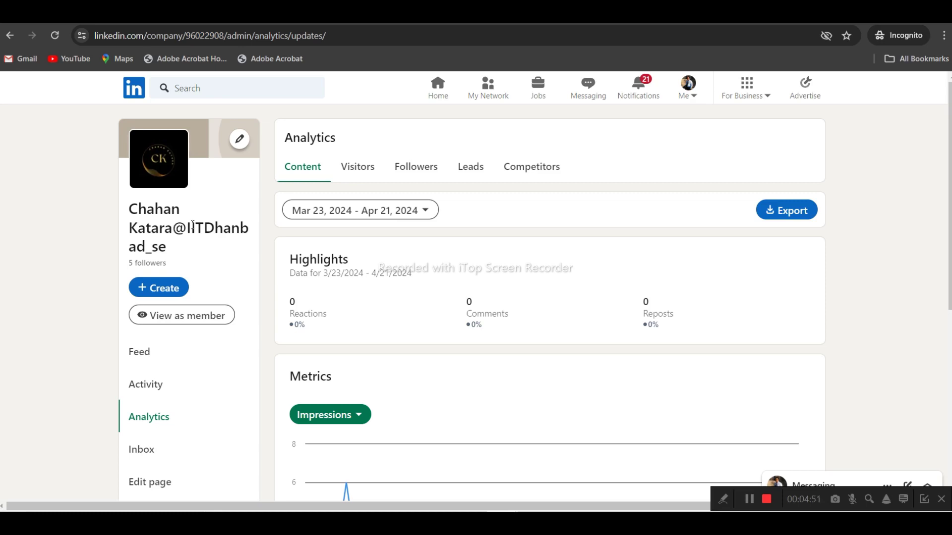
pyautogui.scroll(-5, 421, 257)
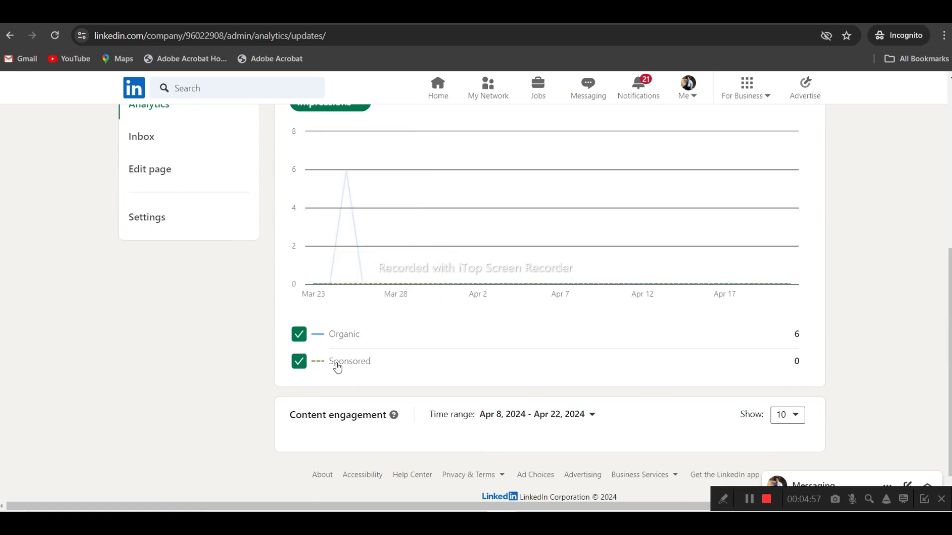
pyautogui.scroll(2, 338, 367)
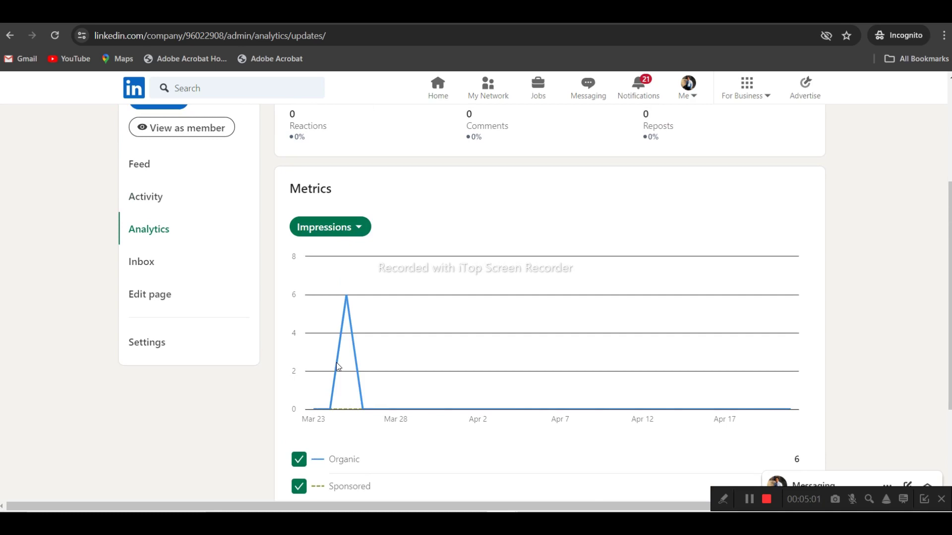
pyautogui.scroll(-1, 337, 366)
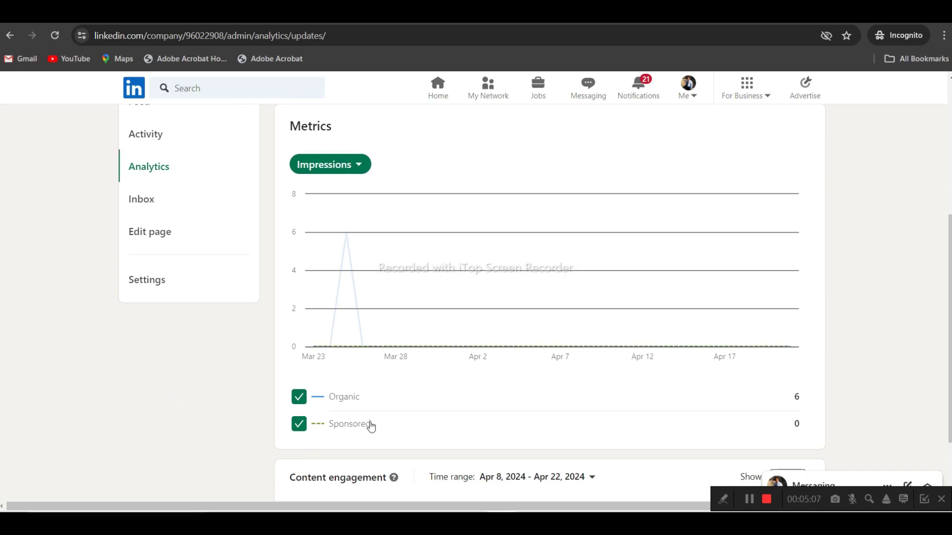
pyautogui.scroll(-1, 368, 425)
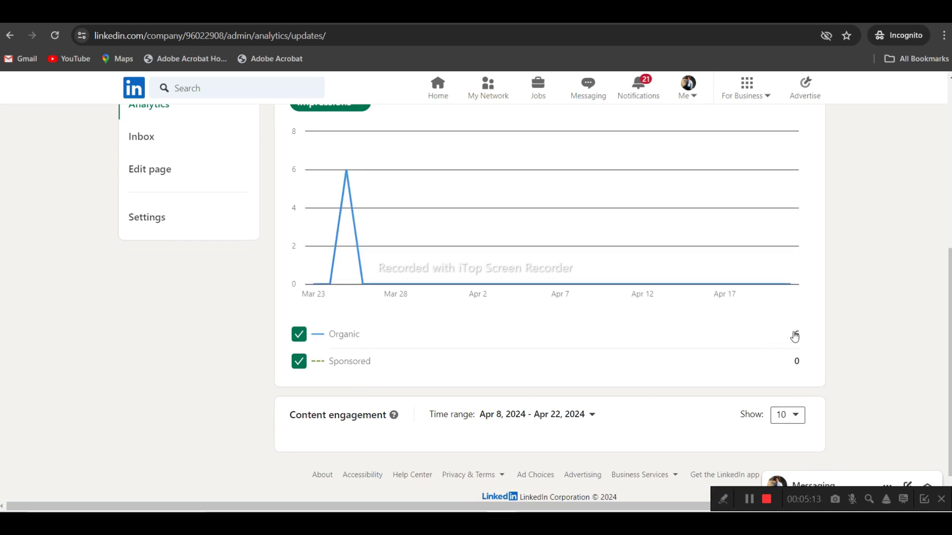
pyautogui.scroll(6, 646, 336)
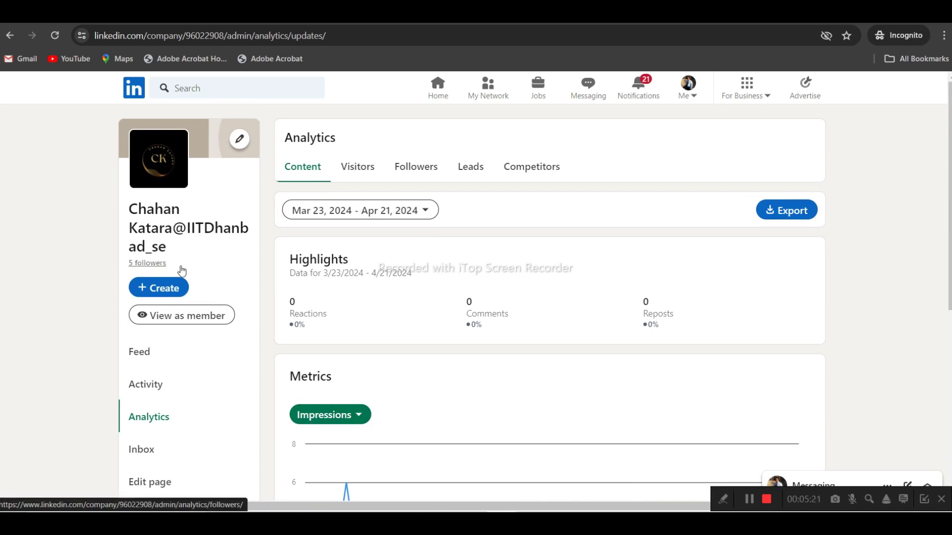
pyautogui.scroll(-7, 527, 299)
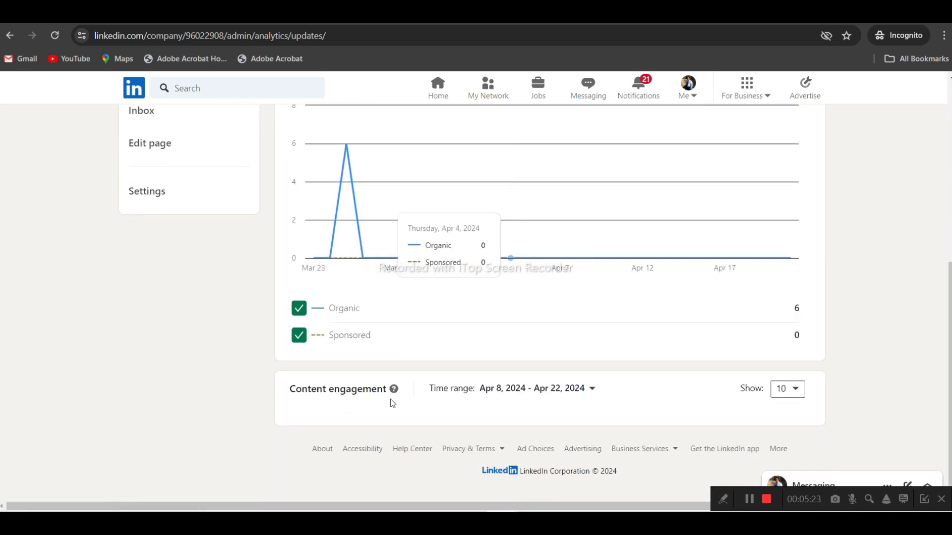
pyautogui.scroll(7, 467, 315)
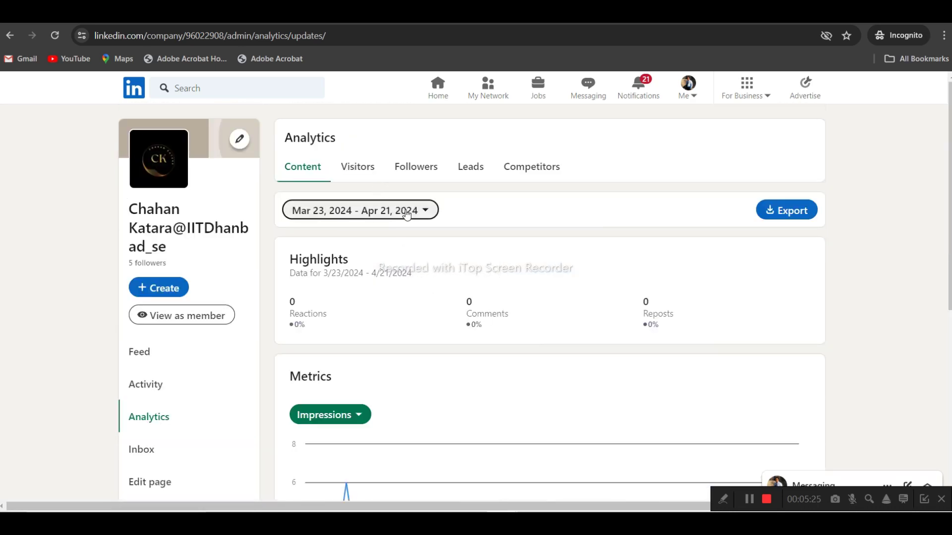
# Switch the content analytics to Last 365 days and review the 75 organic impressions chart.
pyautogui.click(361, 210)
pyautogui.click(328, 312)
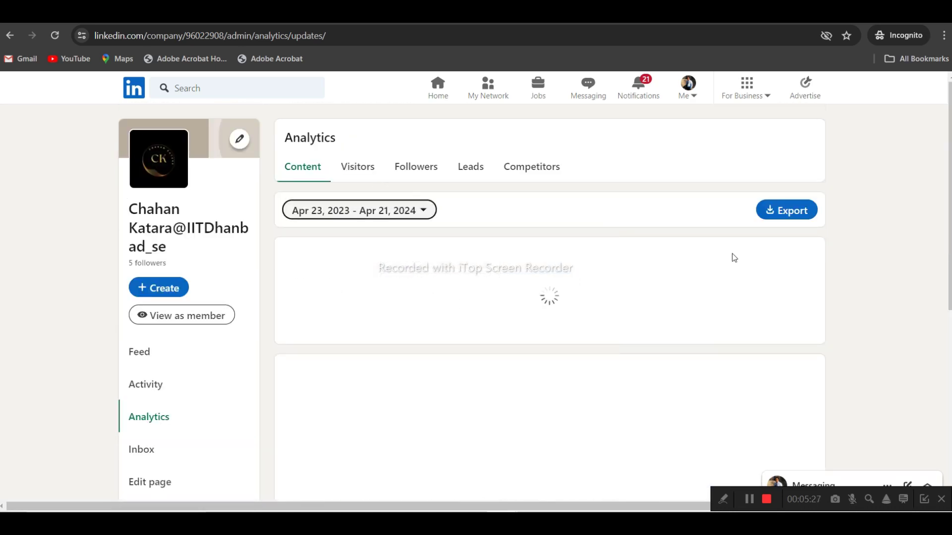
pyautogui.scroll(-6, 734, 258)
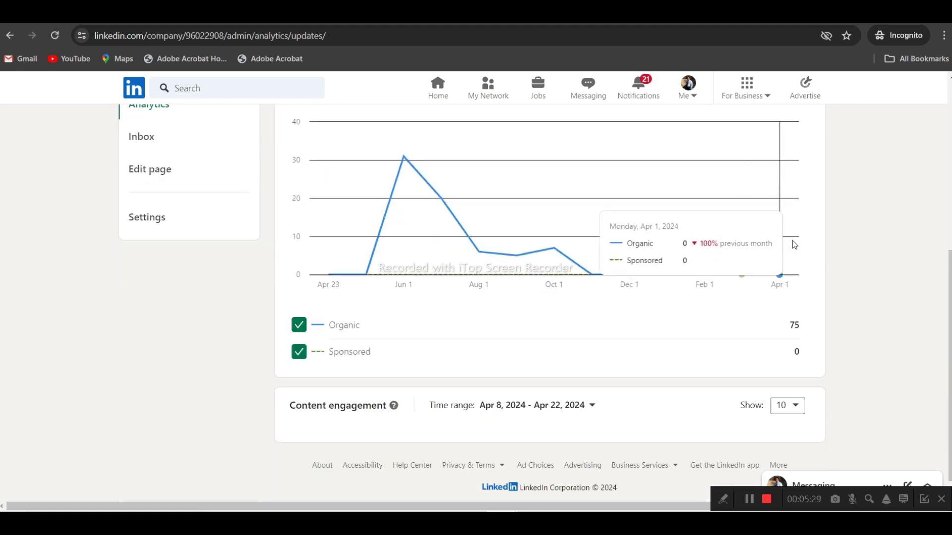
pyautogui.scroll(5, 895, 255)
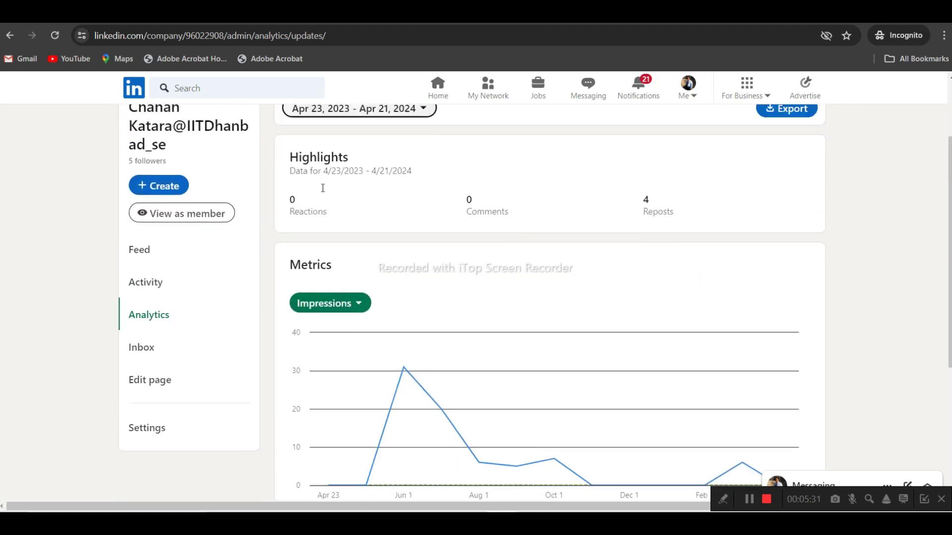
pyautogui.scroll(2, 323, 187)
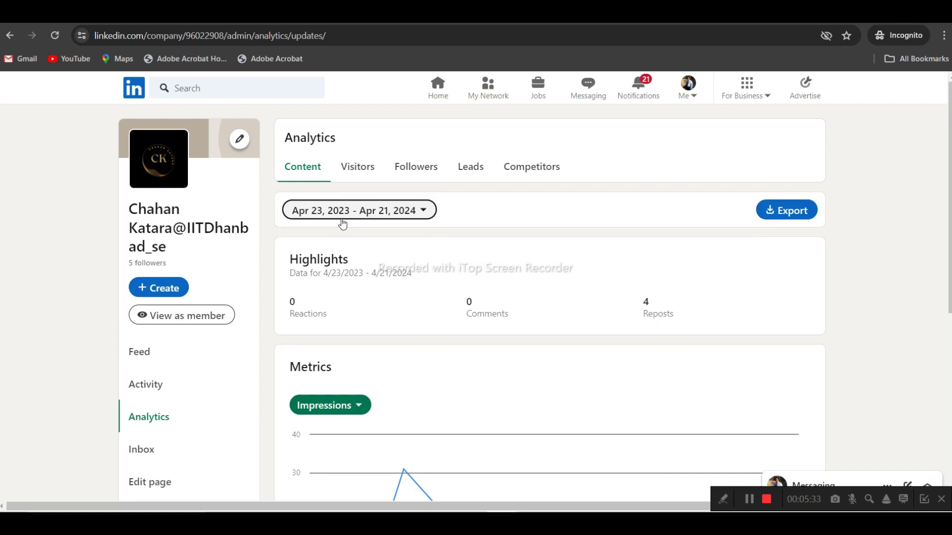
pyautogui.moveTo(323, 273); pyautogui.dragTo(407, 272)
pyautogui.scroll(-7, 404, 272)
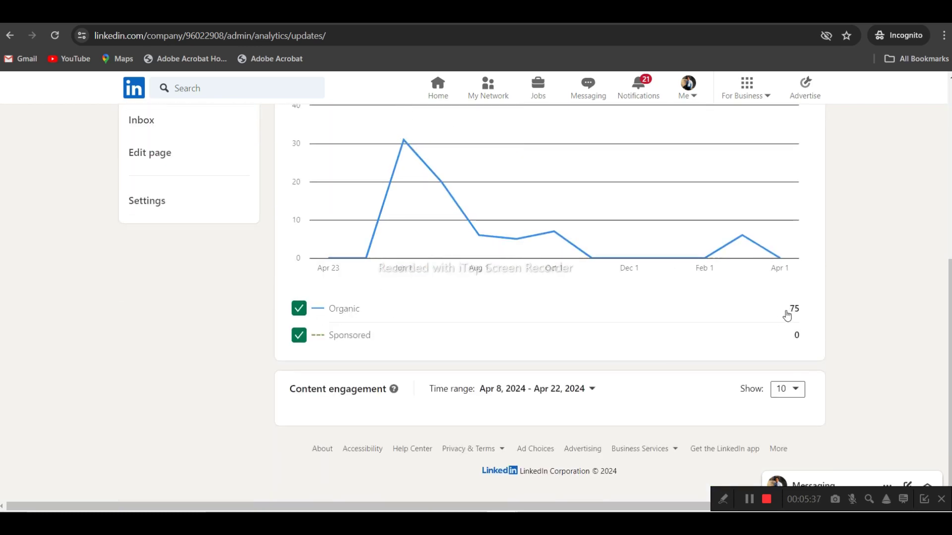
pyautogui.scroll(1, 794, 310)
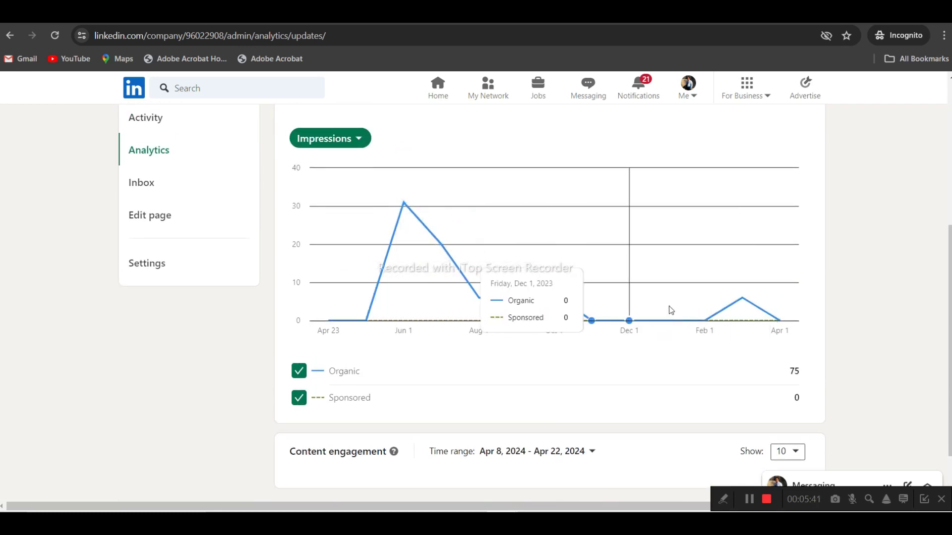
pyautogui.scroll(4, 782, 305)
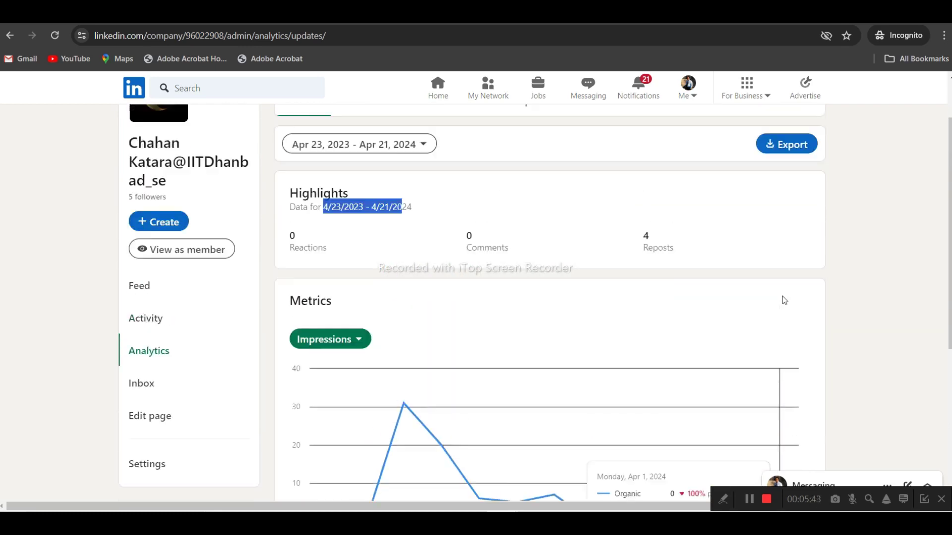
pyautogui.scroll(1, 784, 300)
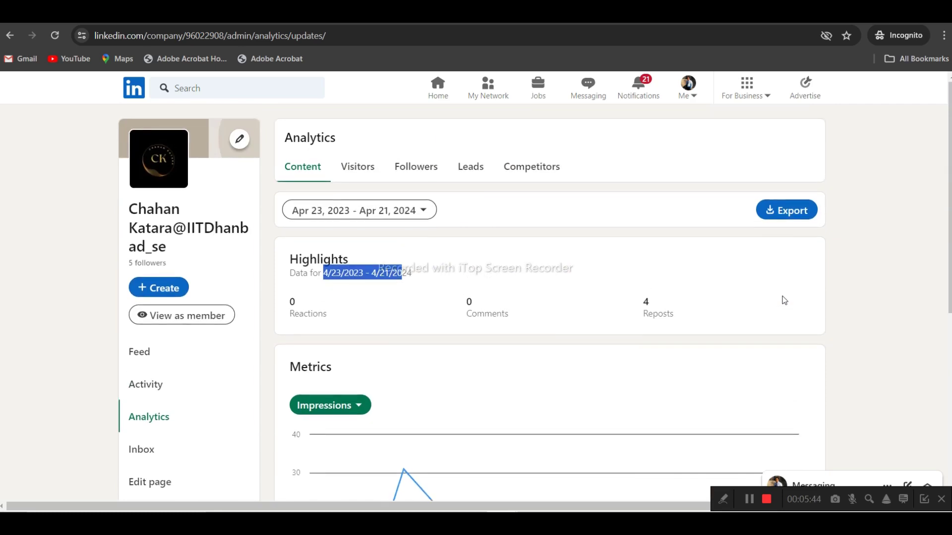
# Review Visitors analytics: 1 page view, 1 unique visitor, 0 custom button clicks, plus visitor demographics.
pyautogui.click(358, 169)
pyautogui.scroll(-2, 394, 278)
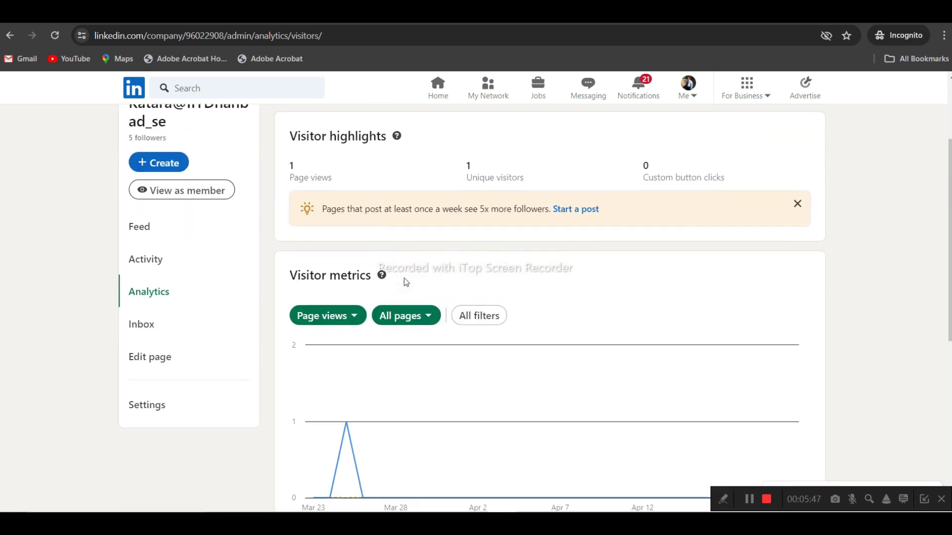
pyautogui.moveTo(296, 179); pyautogui.dragTo(345, 181)
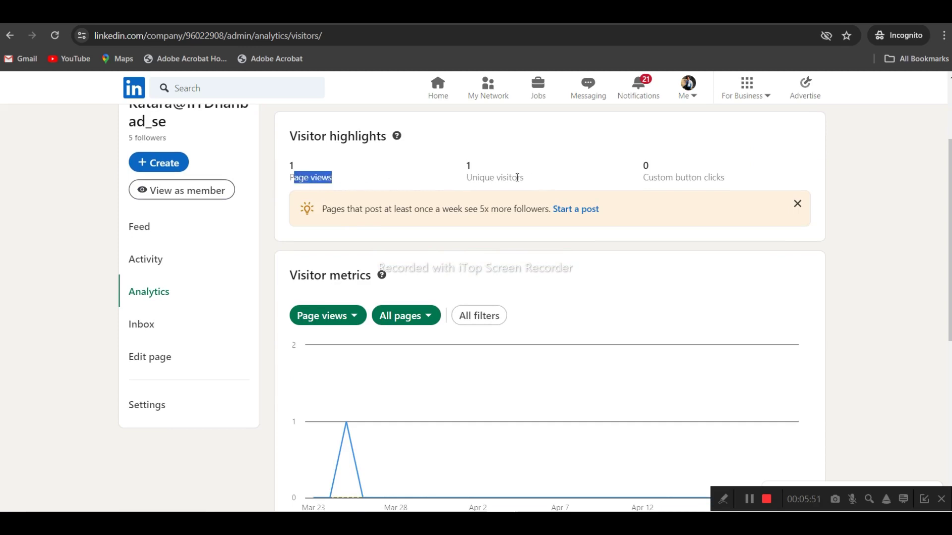
pyautogui.scroll(-5, 515, 179)
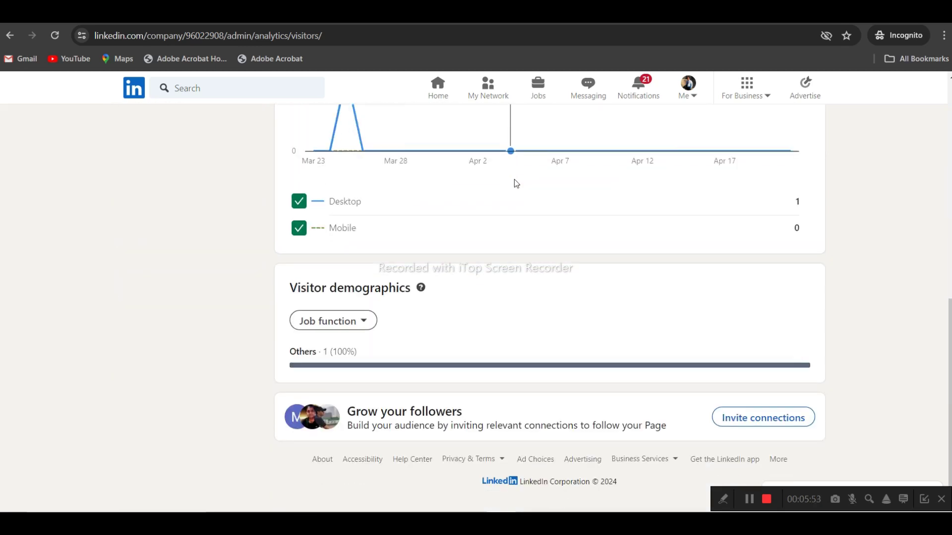
pyautogui.scroll(5, 514, 180)
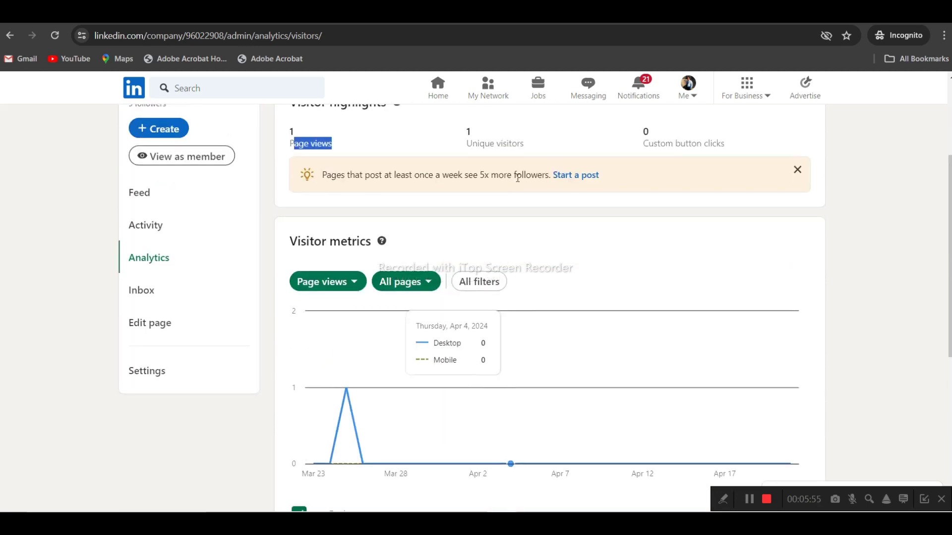
pyautogui.scroll(3, 518, 177)
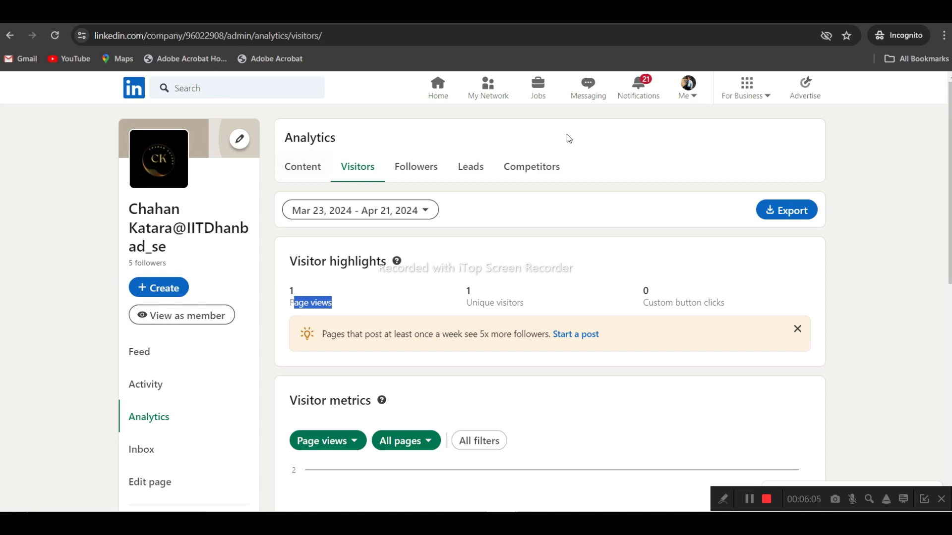
# Review the Followers analytics, showing 5 total followers and the follower demographics.
pyautogui.click(431, 171)
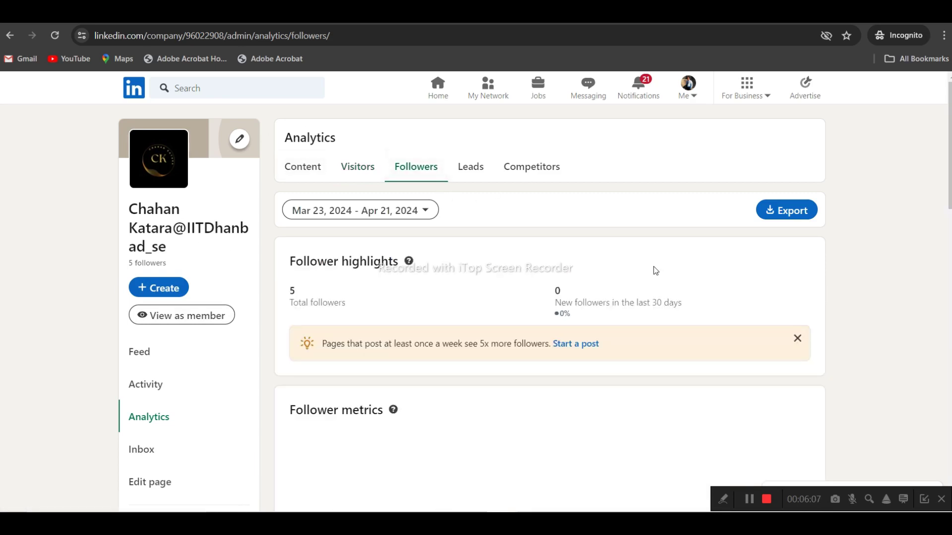
pyautogui.scroll(-9, 654, 270)
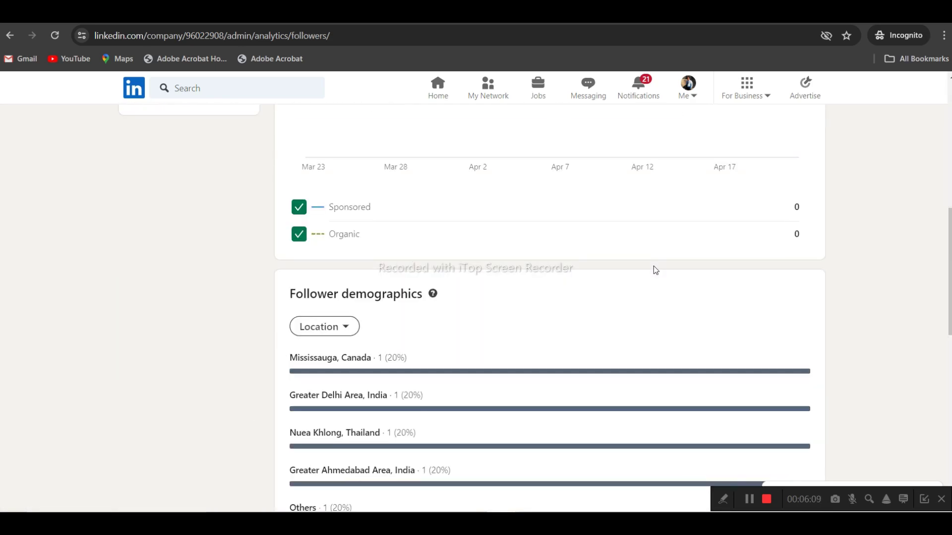
pyautogui.scroll(-3, 653, 270)
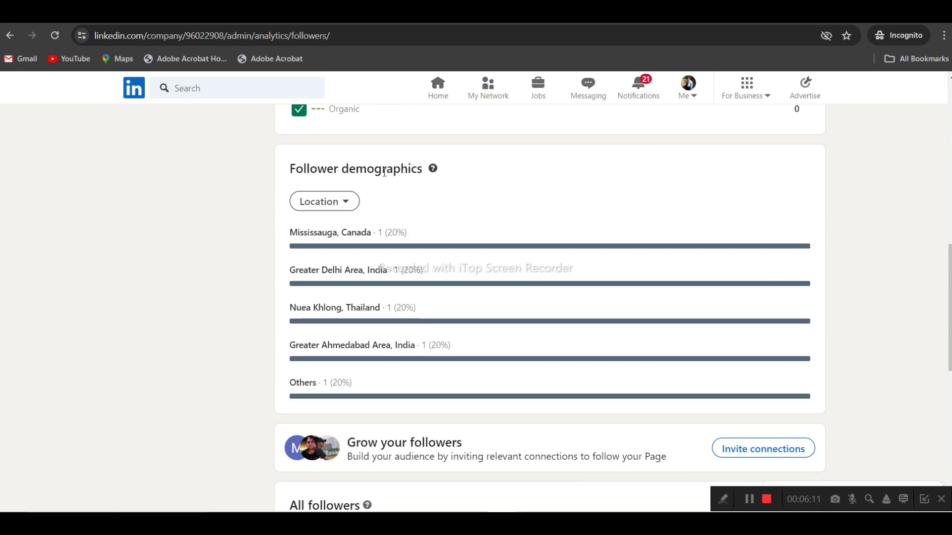
pyautogui.moveTo(290, 169); pyautogui.dragTo(431, 163)
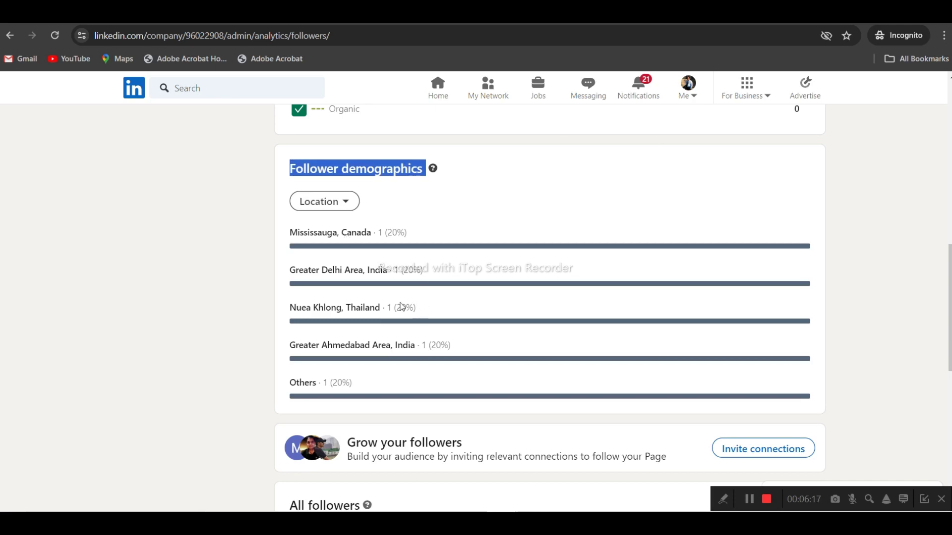
pyautogui.scroll(-2, 330, 317)
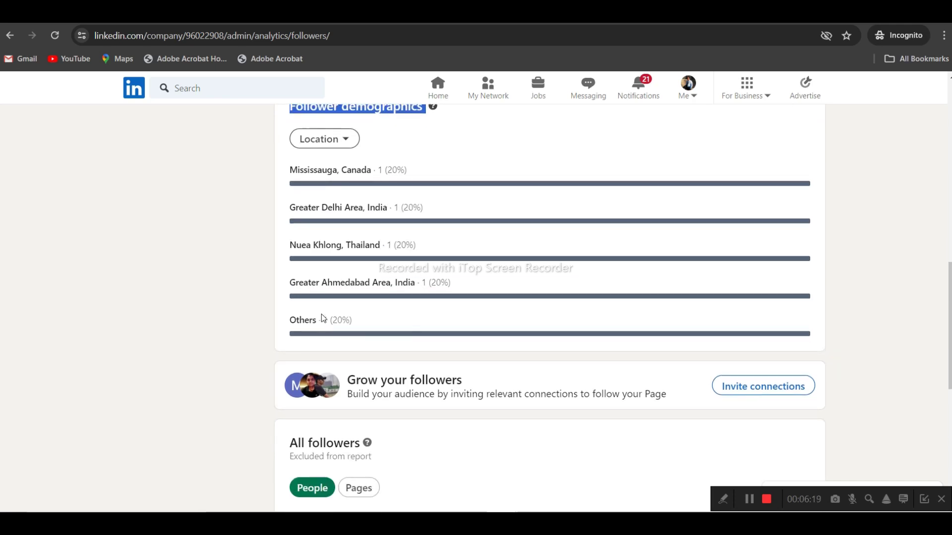
pyautogui.scroll(-1, 322, 315)
pyautogui.scroll(3, 323, 317)
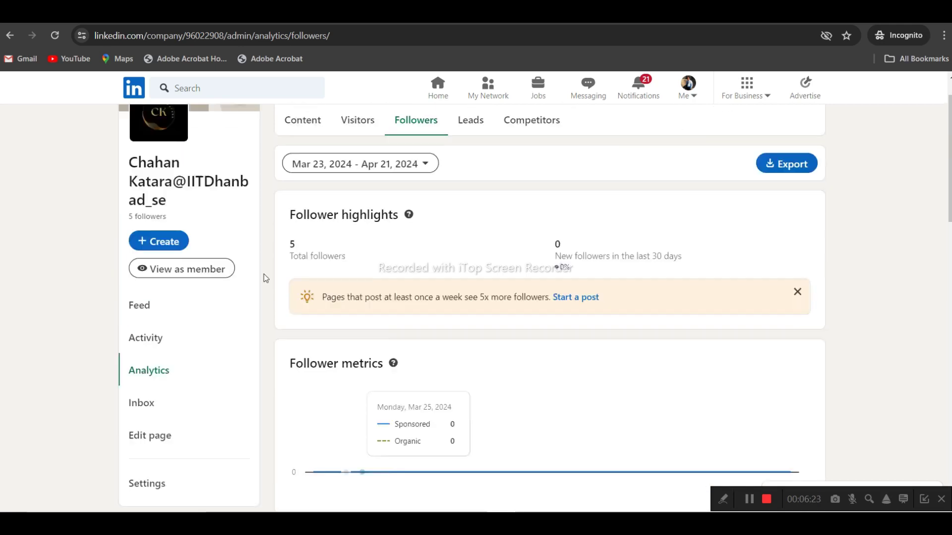
pyautogui.scroll(-9, 351, 291)
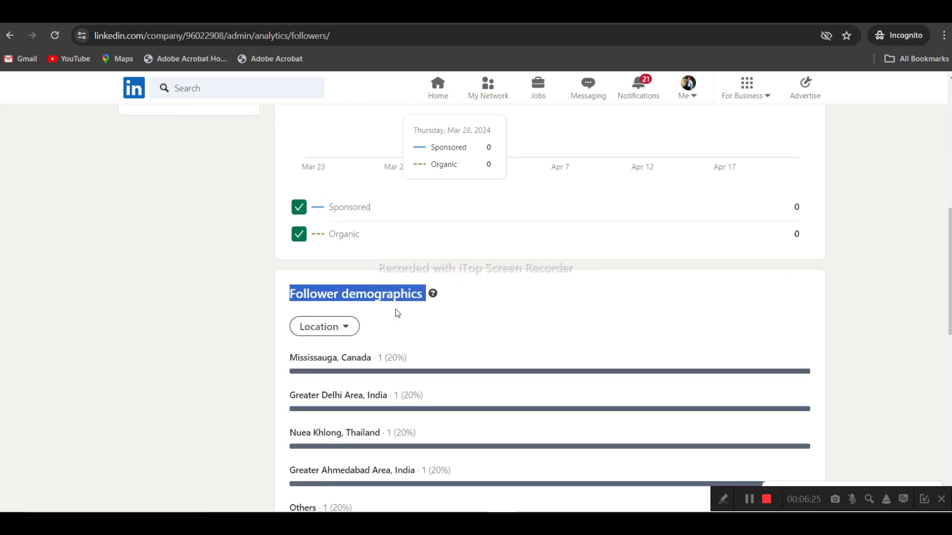
pyautogui.scroll(-9, 398, 315)
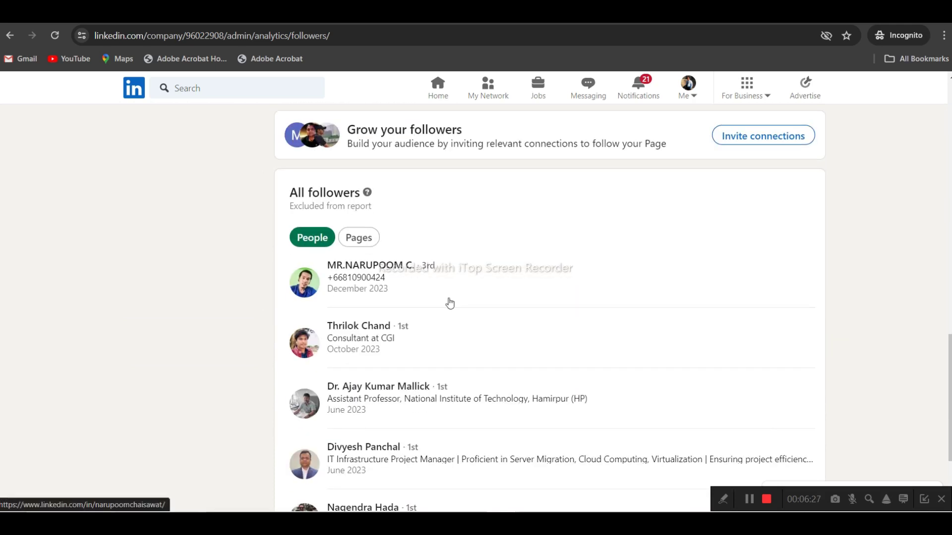
pyautogui.scroll(-3, 449, 302)
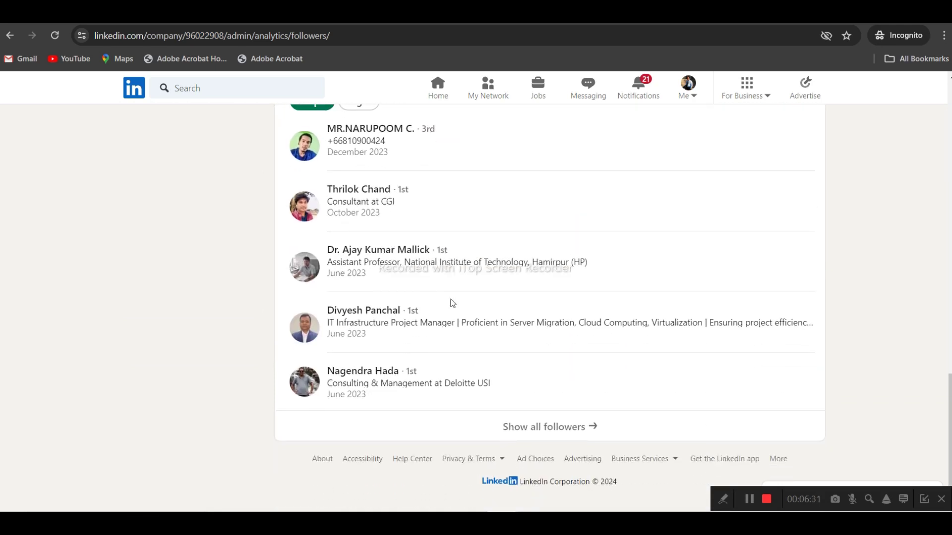
pyautogui.scroll(20, 452, 303)
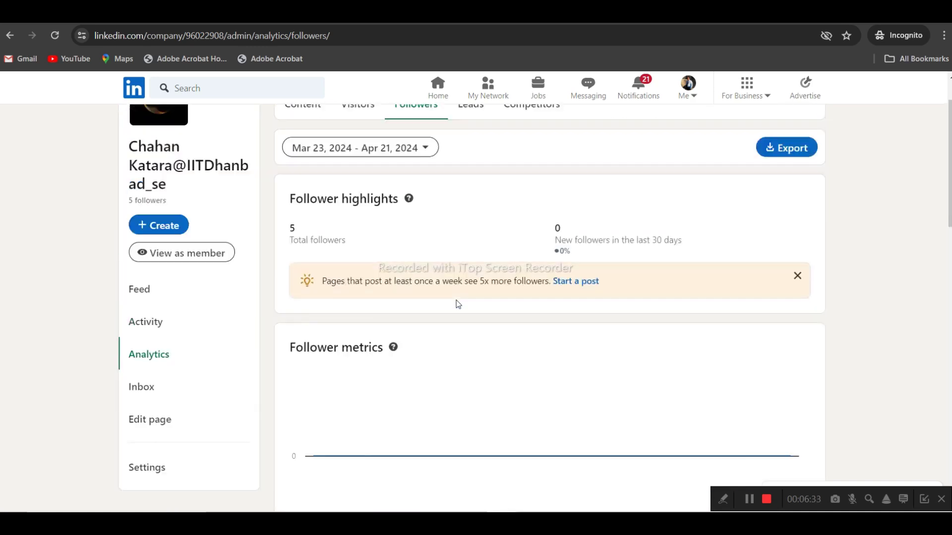
pyautogui.scroll(1, 458, 304)
# Check the Leads analytics tab, which reports no leads yet.
pyautogui.click(470, 177)
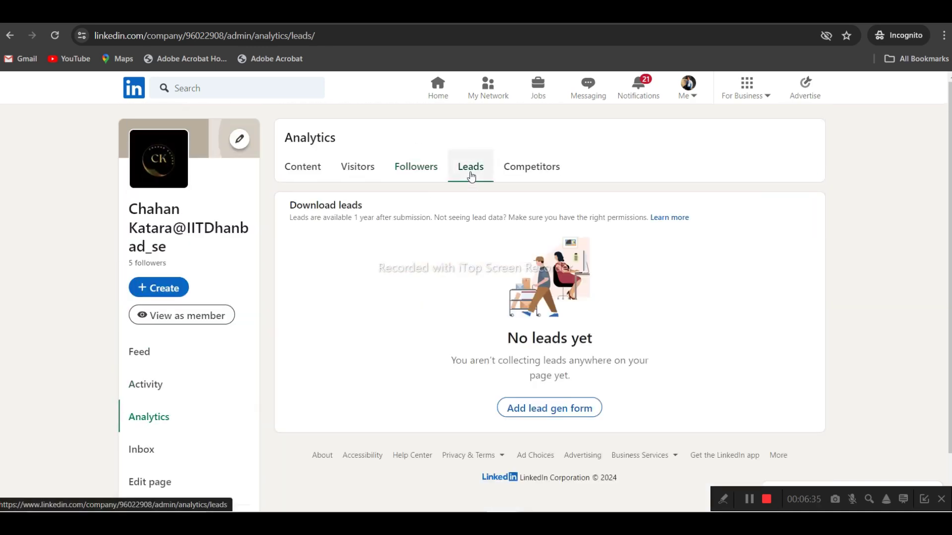
pyautogui.scroll(-1, 471, 177)
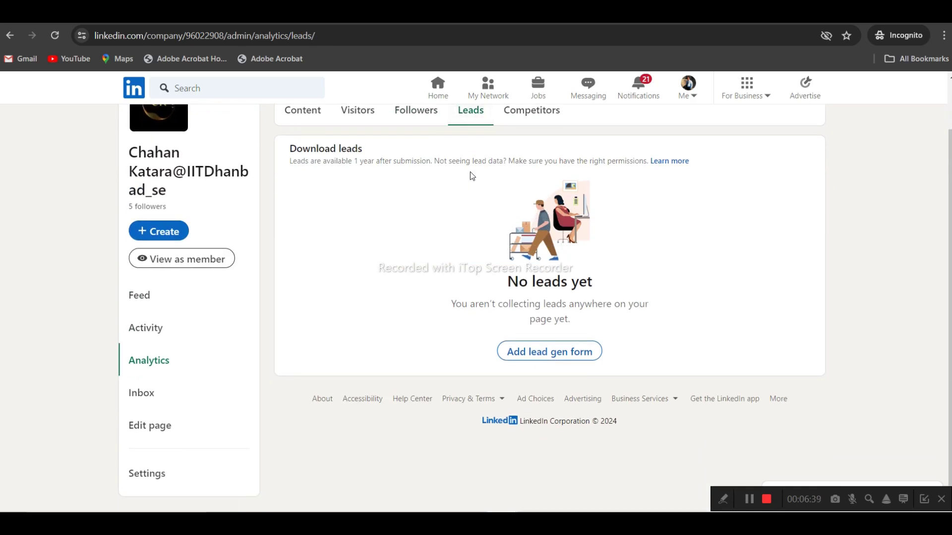
pyautogui.scroll(1, 470, 171)
# Open Competitors analytics, browse the suggested pages, and close the welcome dialog without adding any.
pyautogui.click(522, 172)
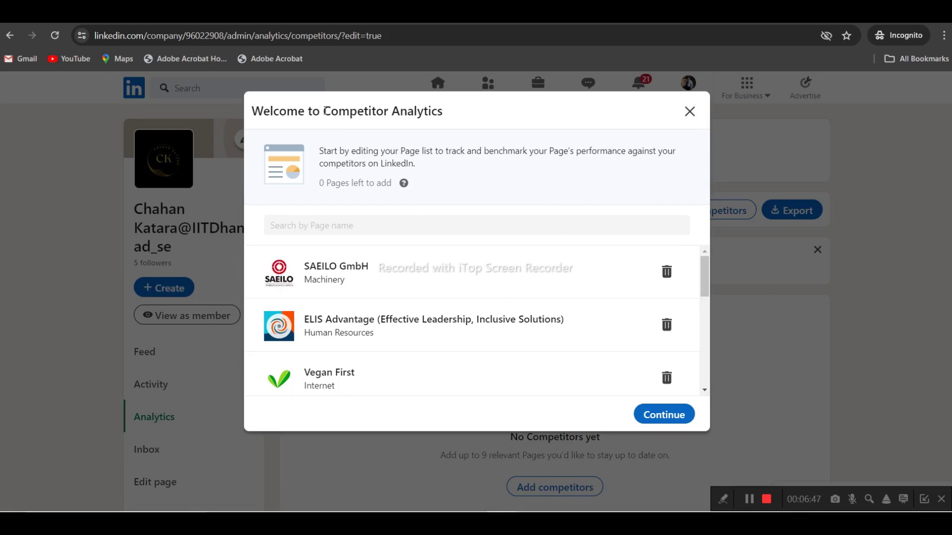
pyautogui.moveTo(324, 111); pyautogui.dragTo(449, 106)
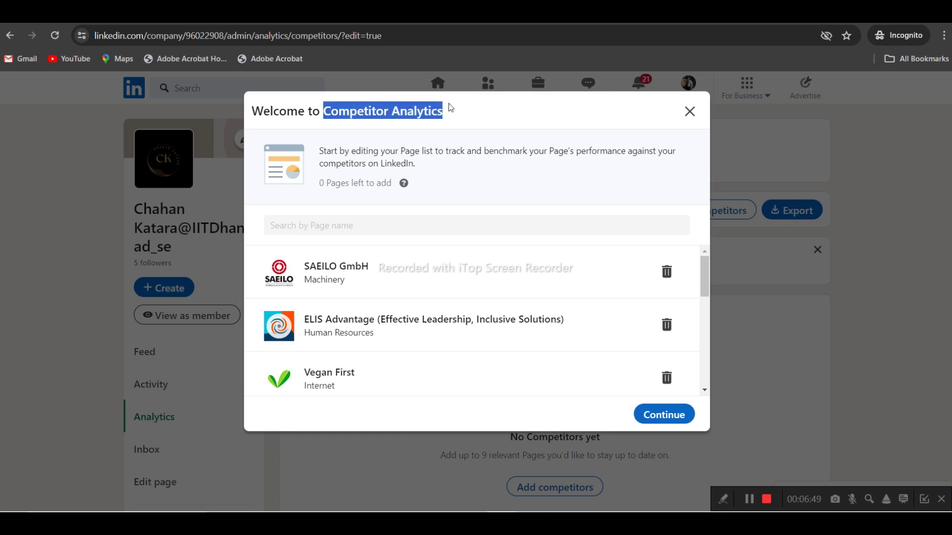
pyautogui.scroll(-2, 535, 283)
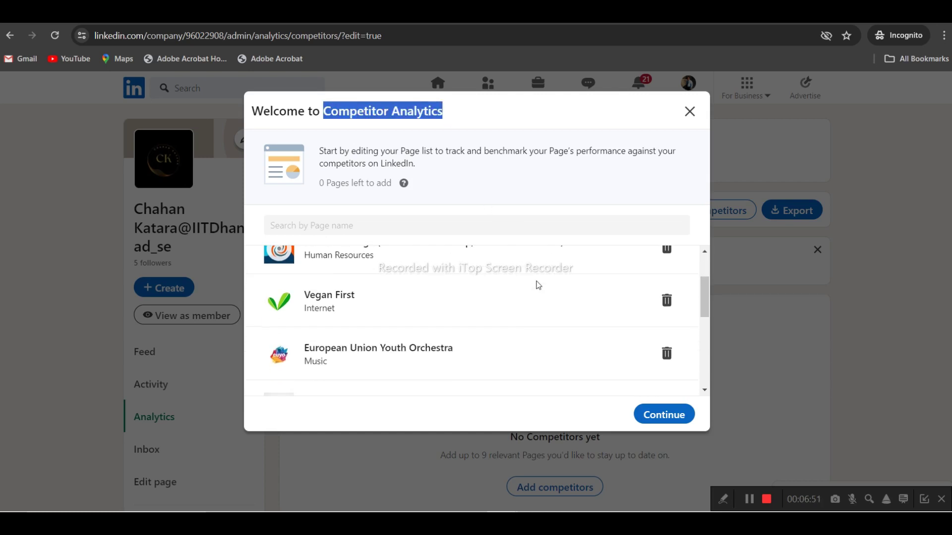
pyautogui.scroll(-3, 536, 283)
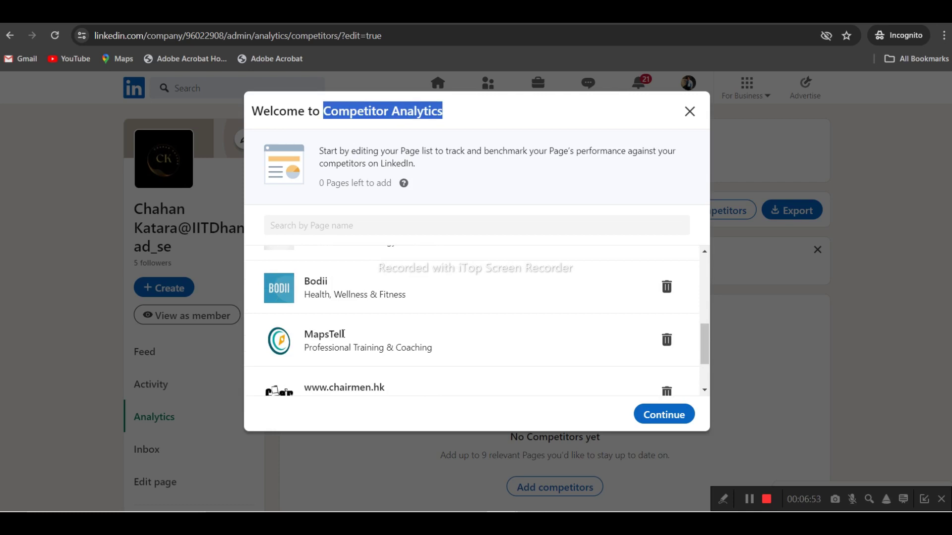
pyautogui.scroll(5, 357, 325)
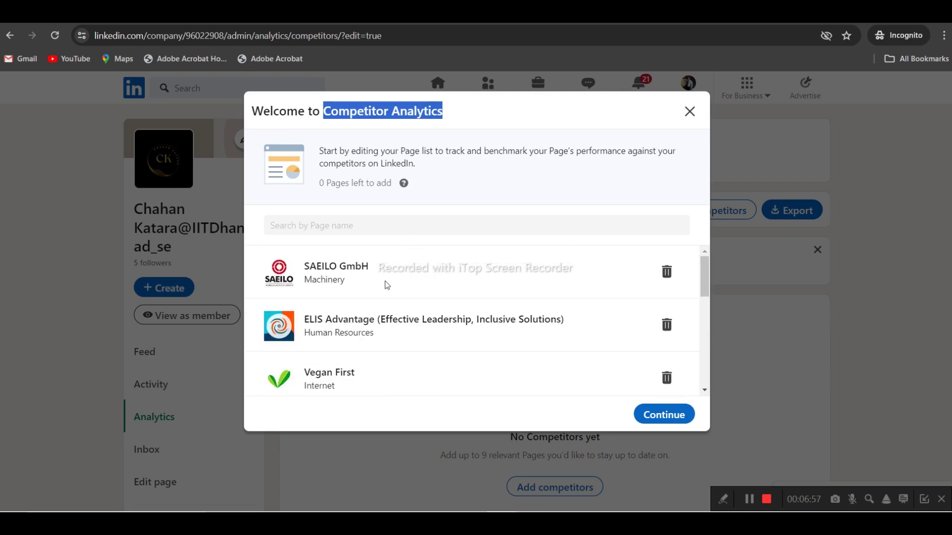
pyautogui.click(690, 112)
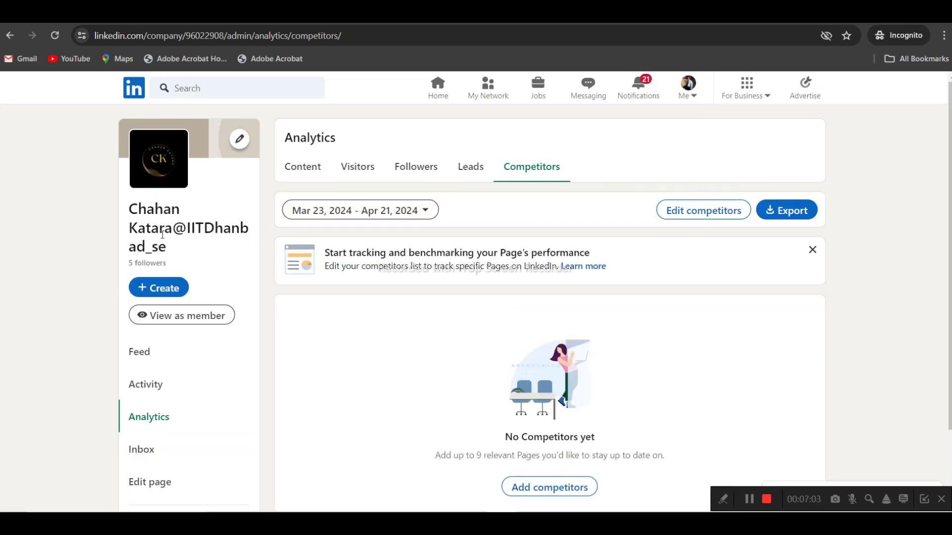
pyautogui.scroll(-2, 166, 248)
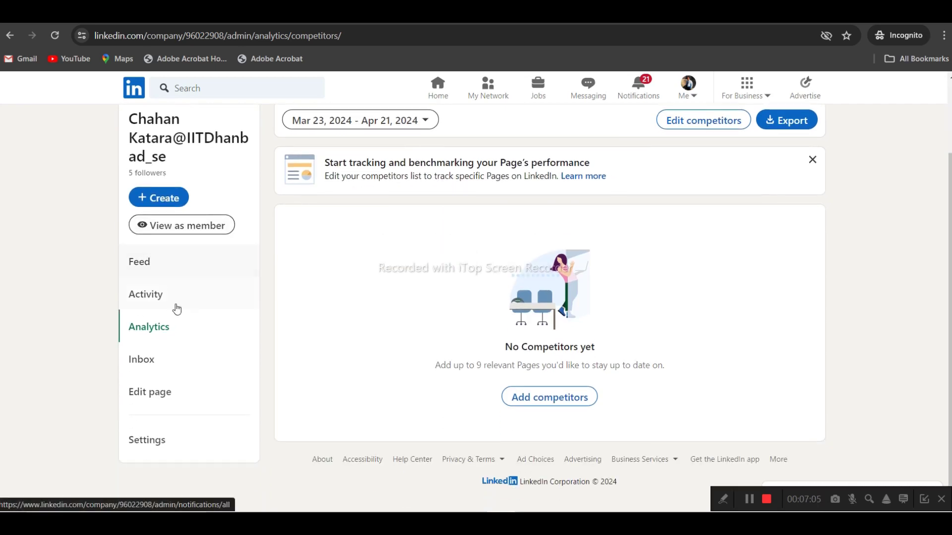
pyautogui.scroll(2, 164, 347)
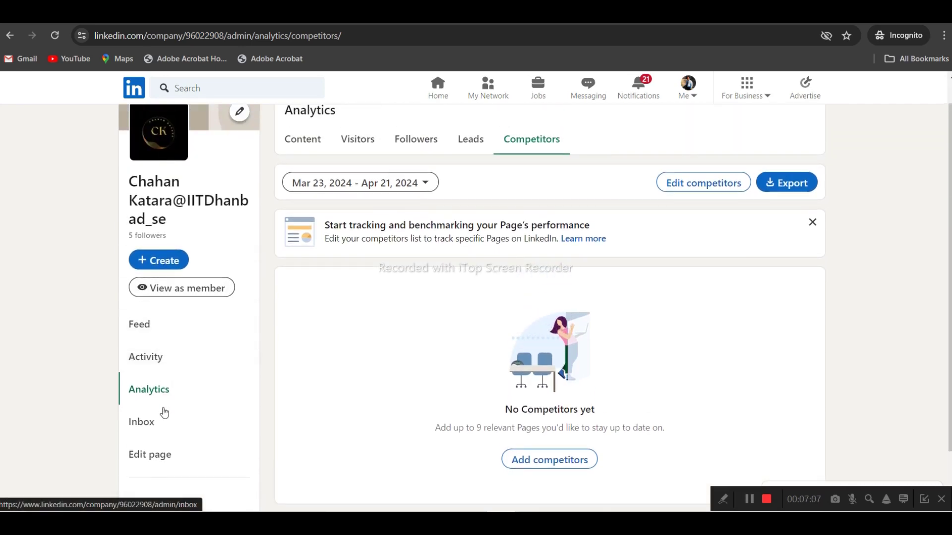
# Switch the page's Message button On in the Inbox settings and save, leaving an empty inbox.
pyautogui.scroll(-2, 164, 397)
pyautogui.click(157, 359)
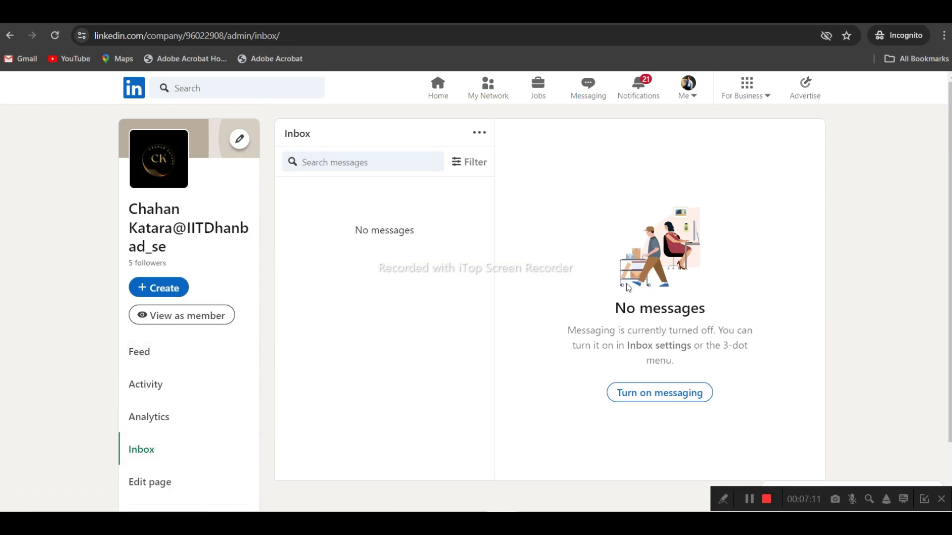
pyautogui.click(687, 393)
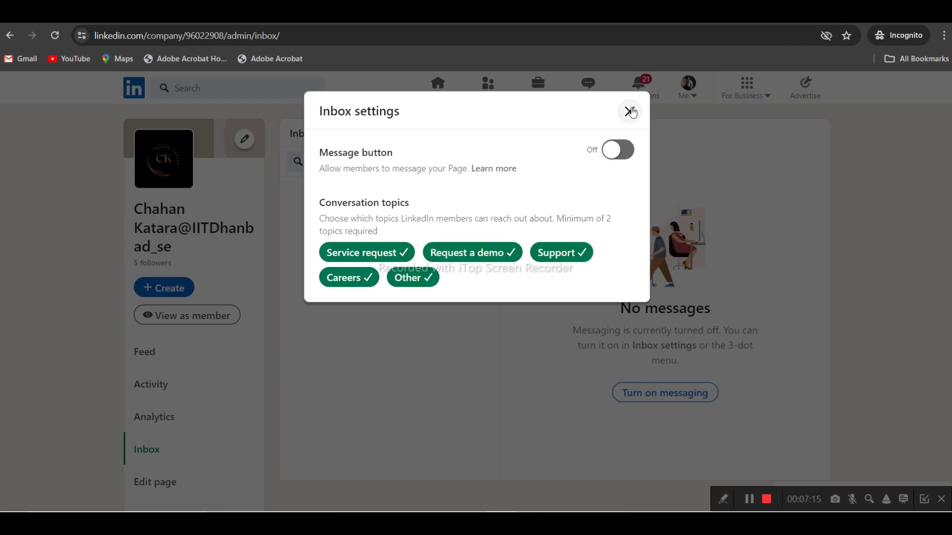
pyautogui.click(628, 155)
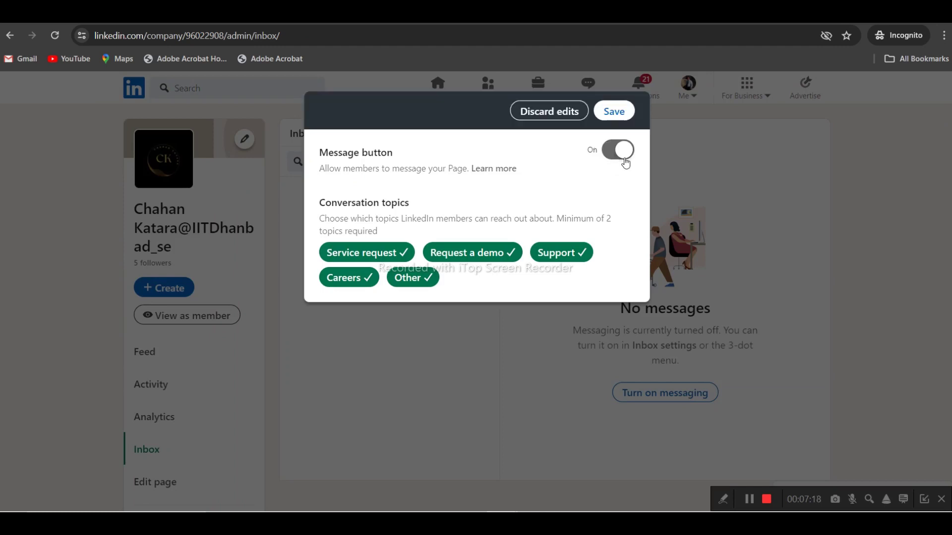
pyautogui.click(628, 115)
pyautogui.click(808, 340)
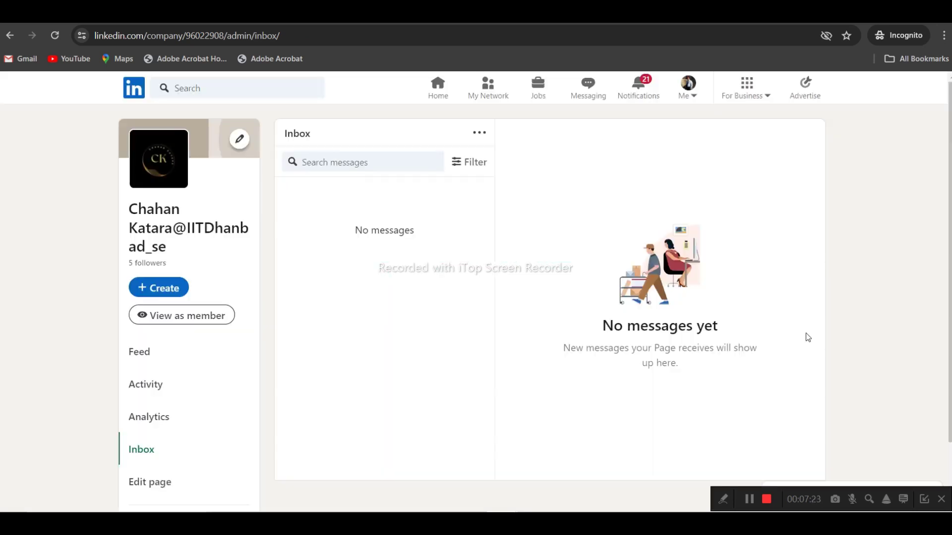
pyautogui.scroll(-2, 808, 337)
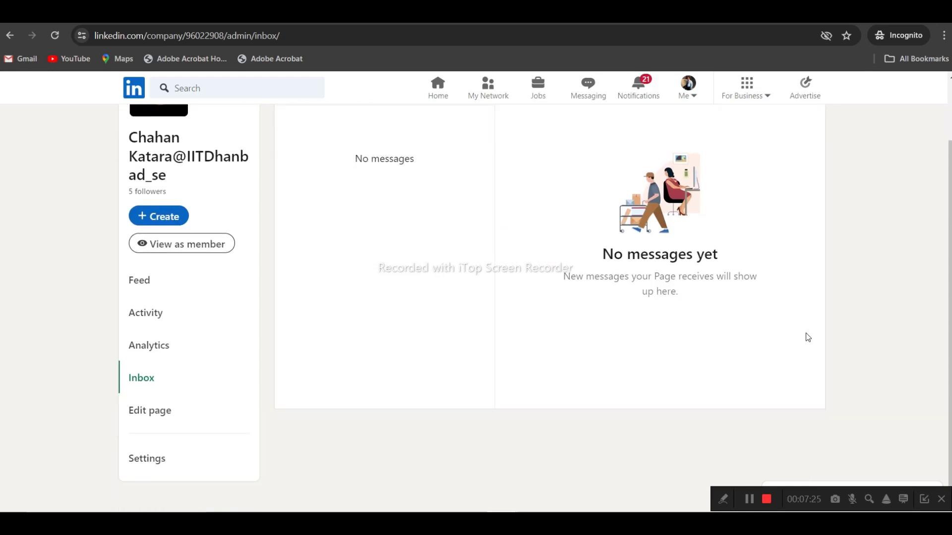
pyautogui.scroll(2, 790, 333)
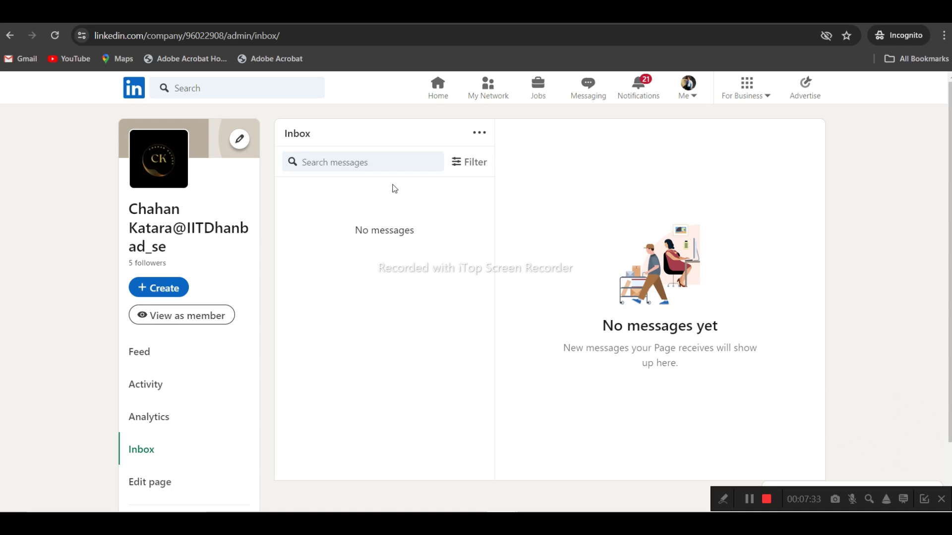
pyautogui.scroll(-2, 414, 275)
pyautogui.click(151, 424)
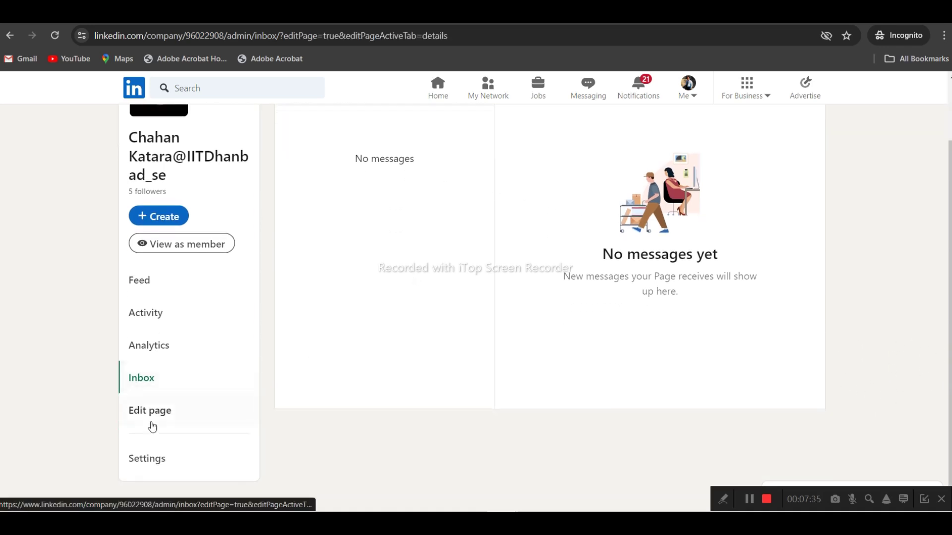
pyautogui.scroll(-3, 418, 298)
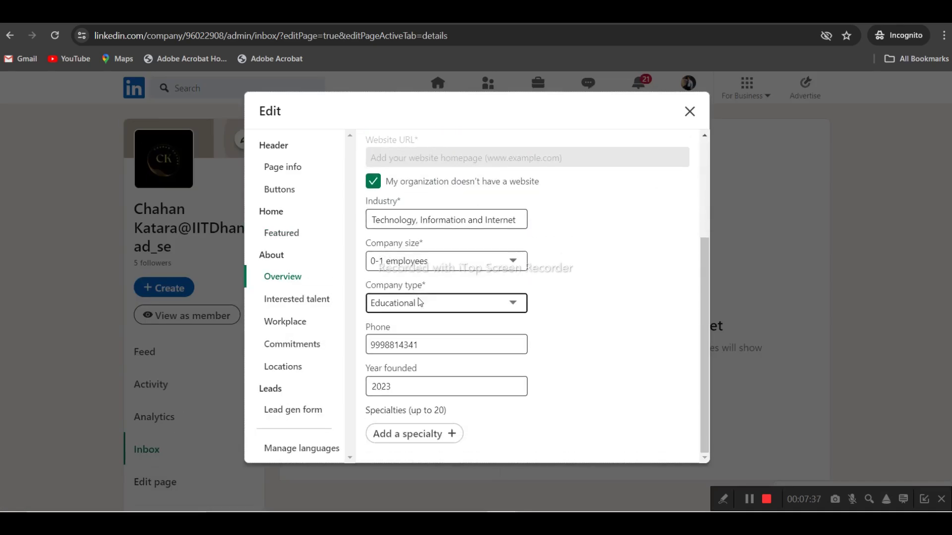
pyautogui.scroll(3, 603, 207)
pyautogui.click(689, 111)
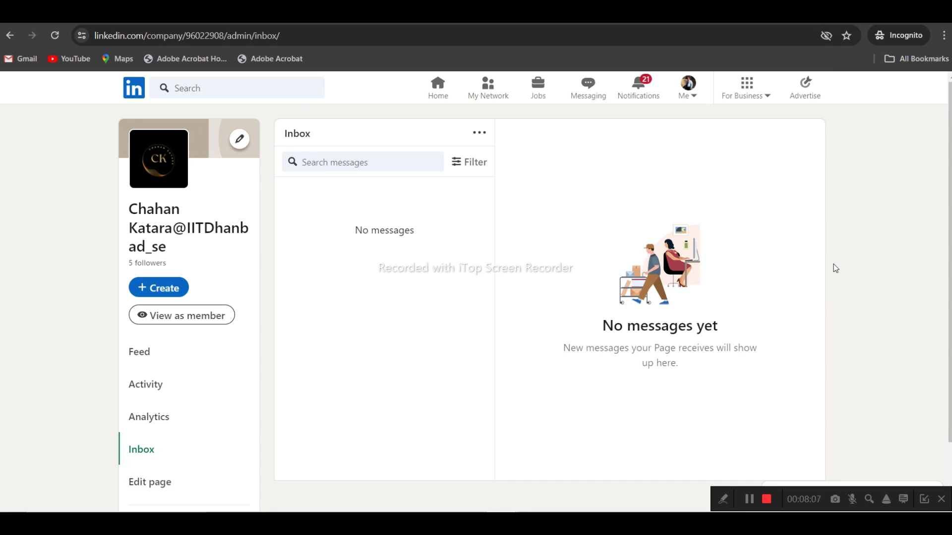
pyautogui.scroll(-2, 835, 269)
pyautogui.scroll(2, 823, 269)
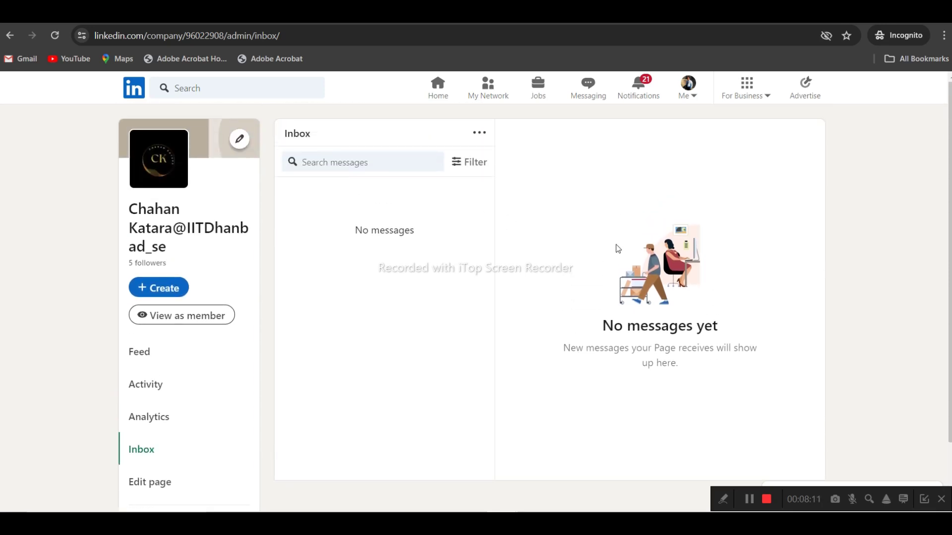